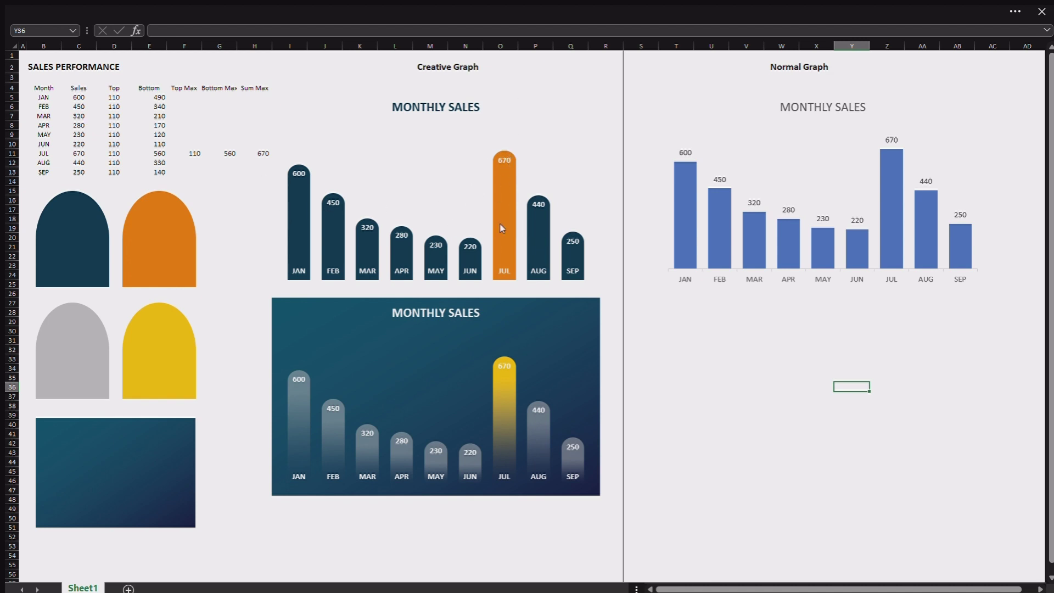
Set the April sales value in C8 to 800
click(82, 123)
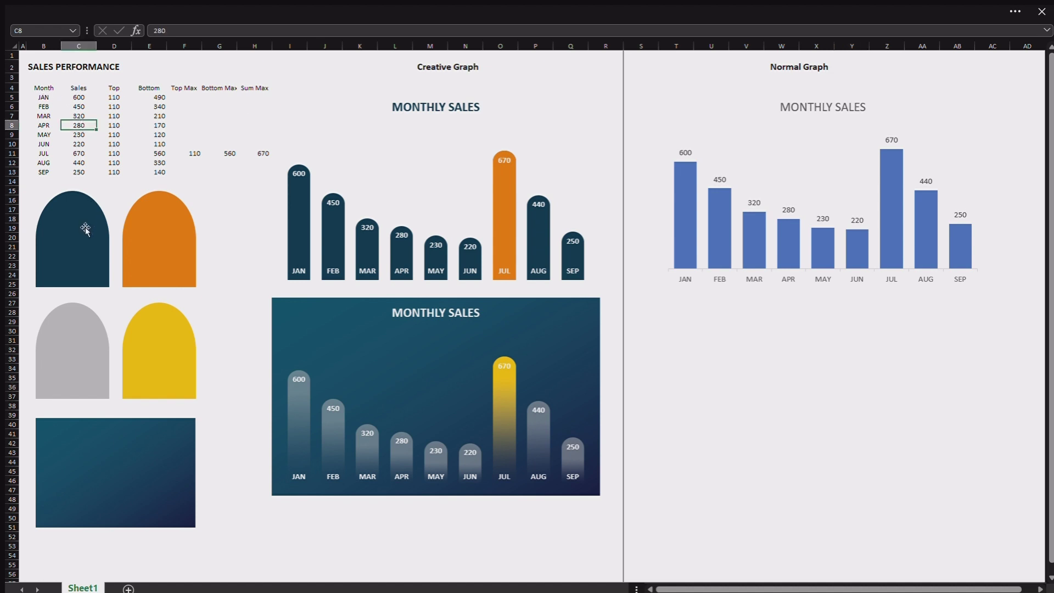
text(9)
text(00)
key(Return)
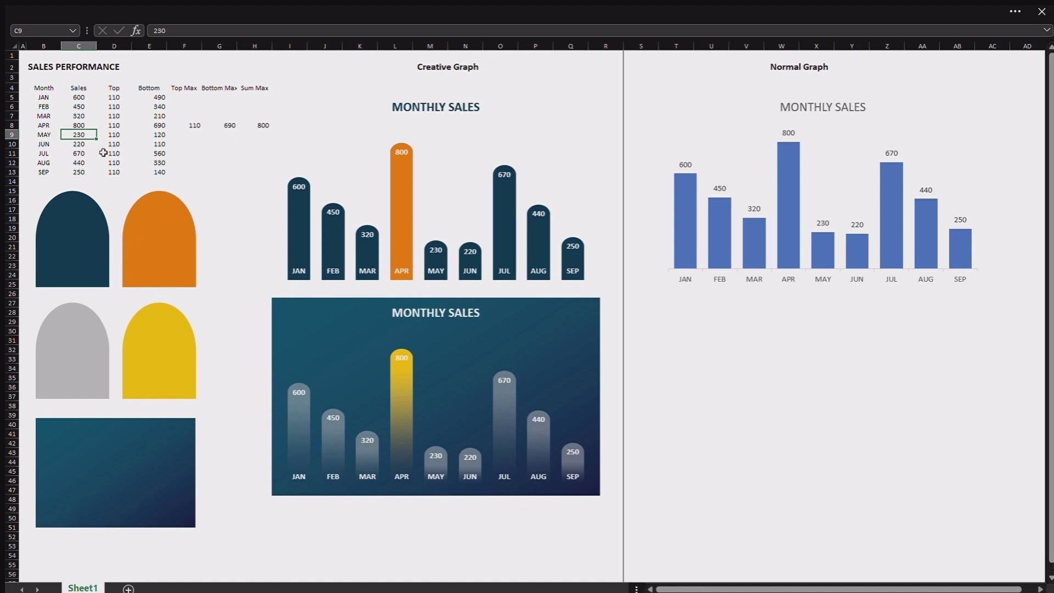
key(Up)
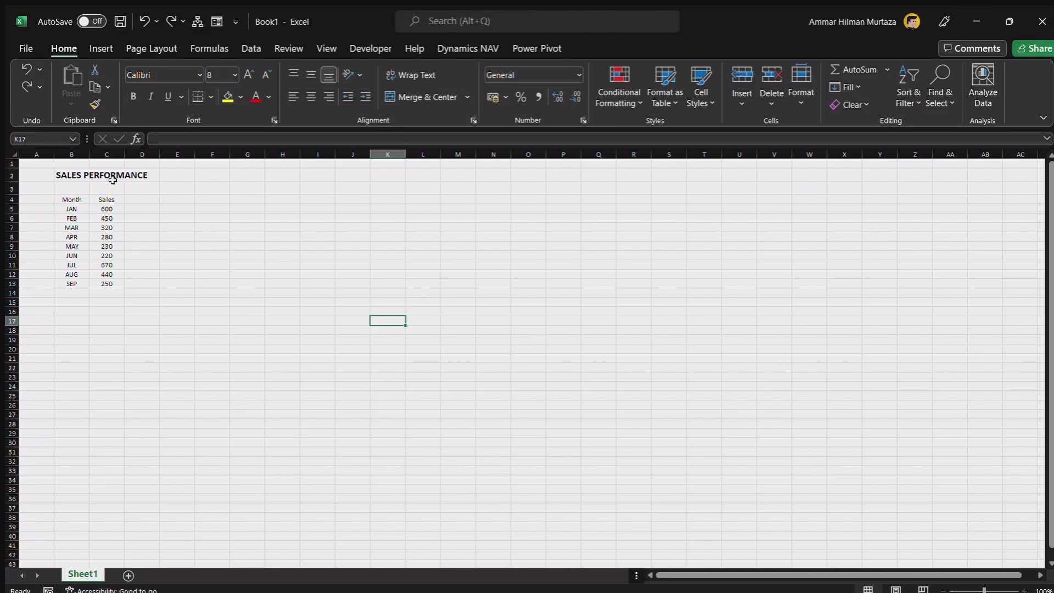
click(82, 202)
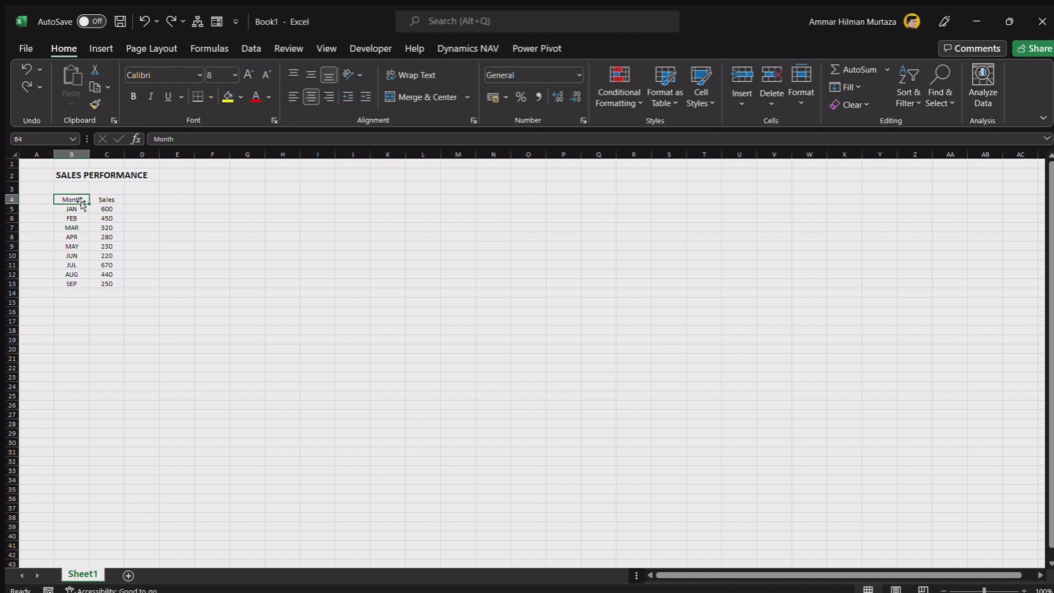
click(71, 152)
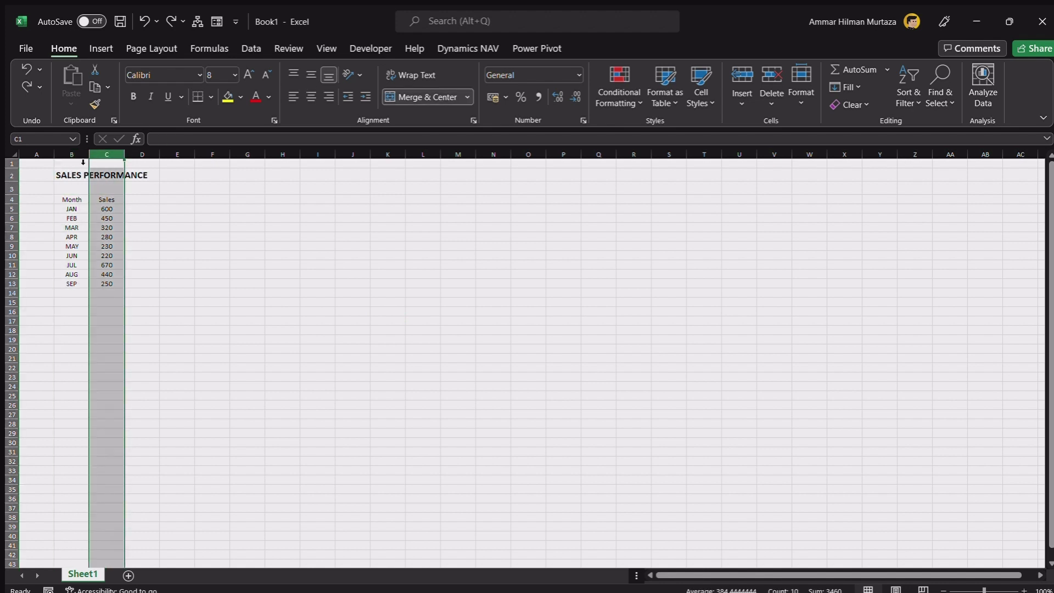
click(76, 207)
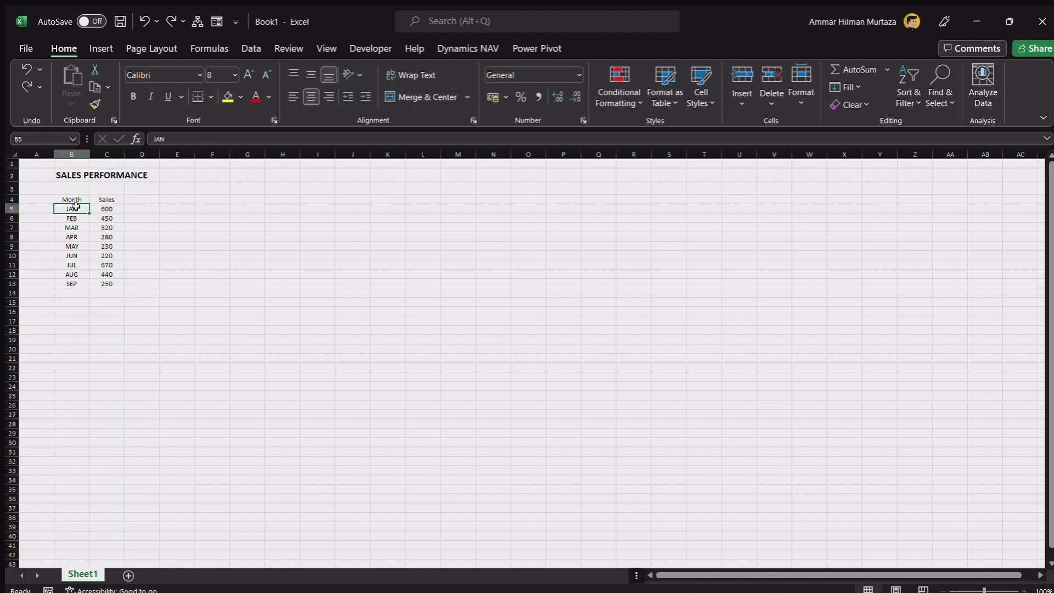
shift+click(75, 283)
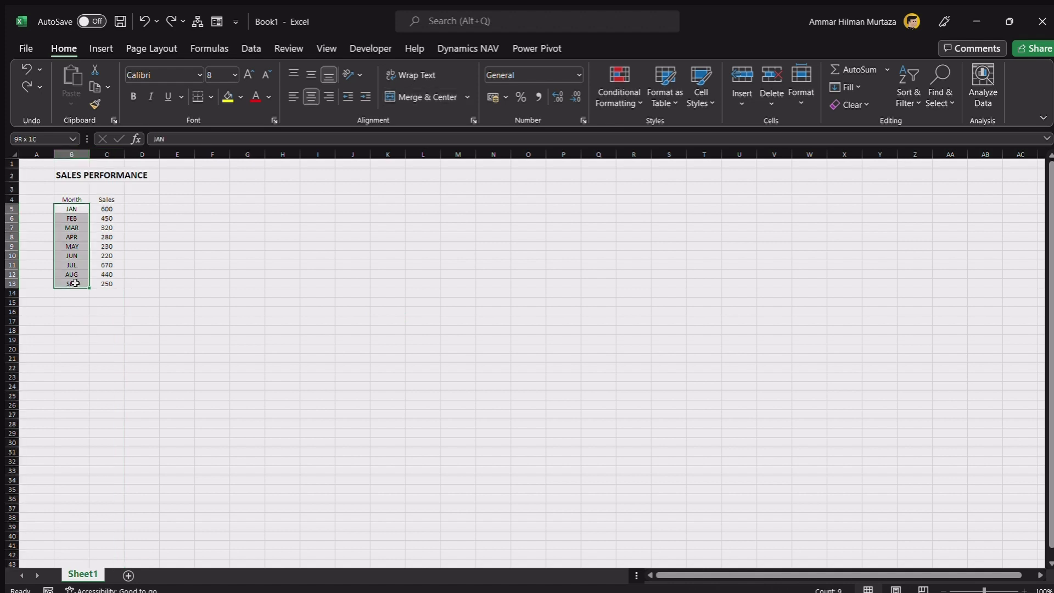
drag(110, 210, 113, 283)
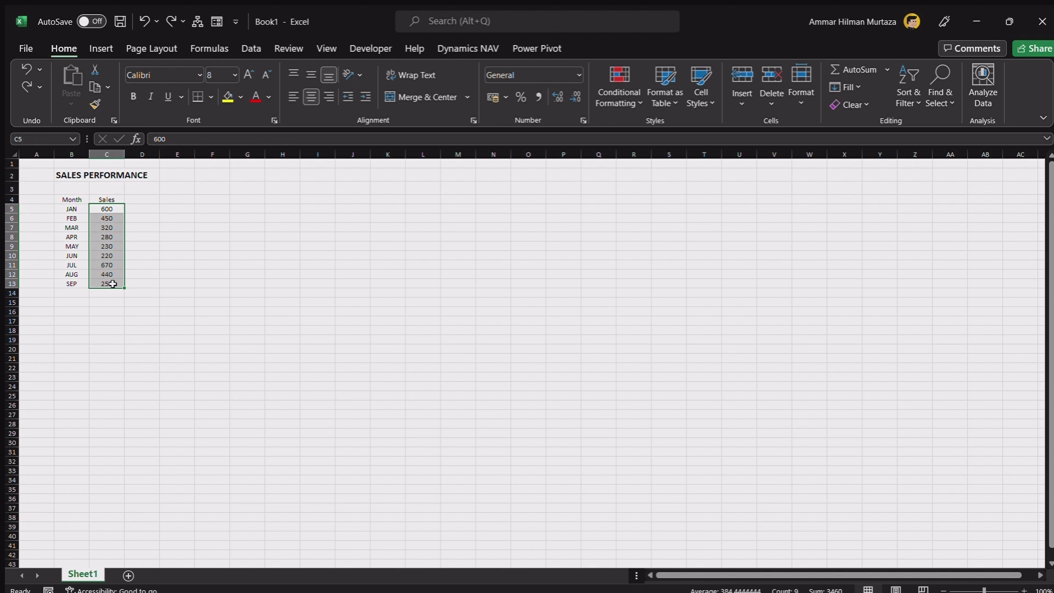
click(170, 275)
Insert a default clustered column chart from the Month and Sales data in B4:C13
drag(72, 200, 93, 285)
click(100, 49)
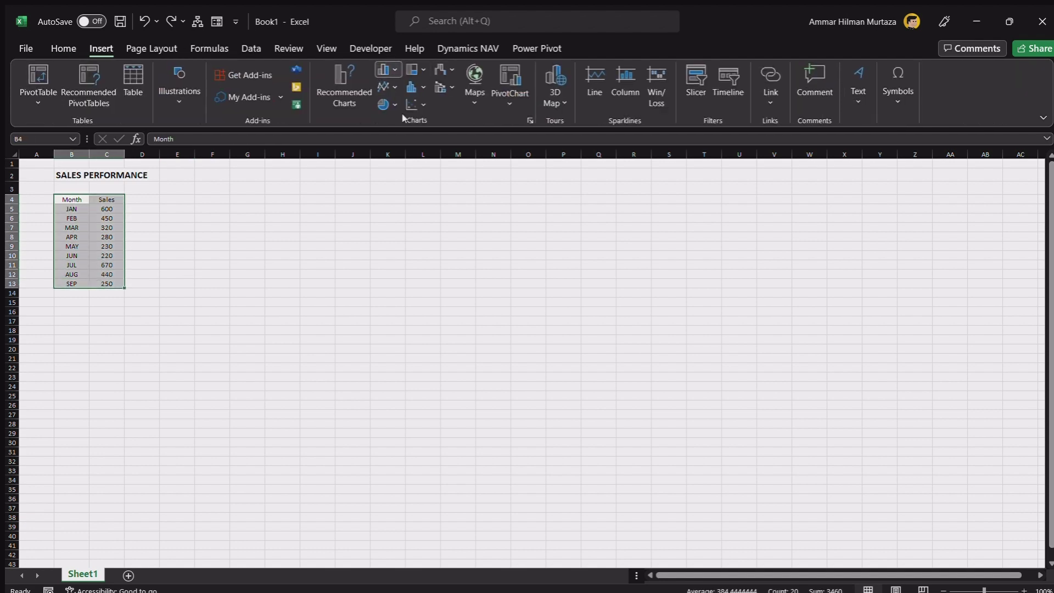
key(alt+F1)
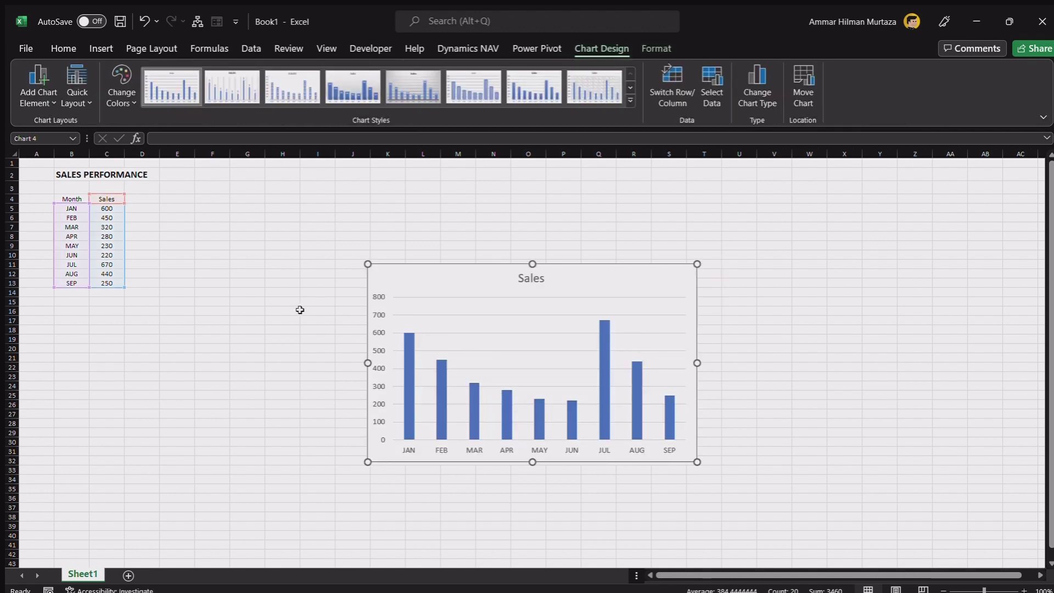
click(275, 299)
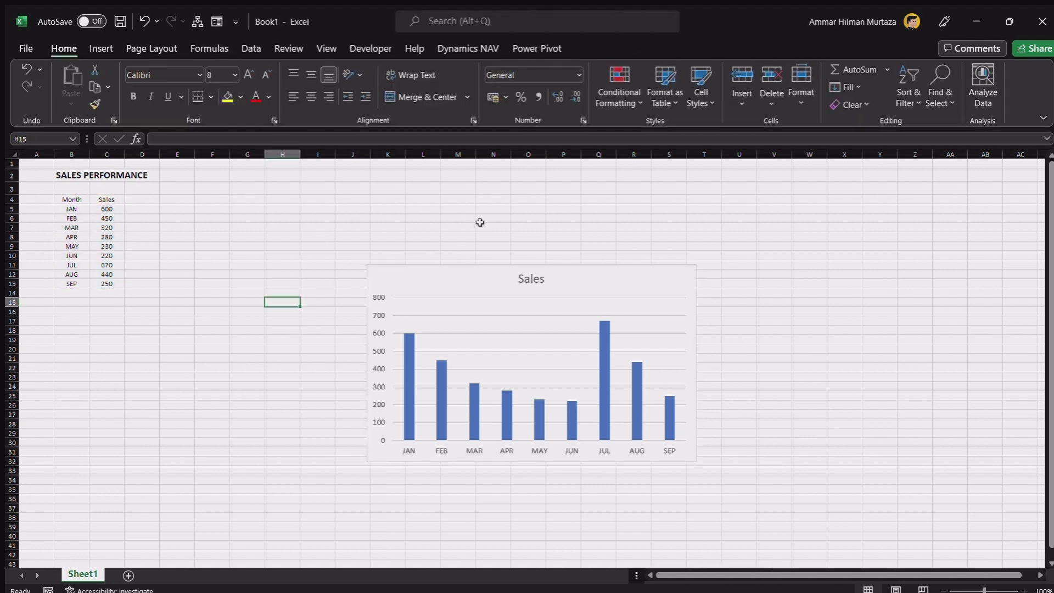
click(95, 199)
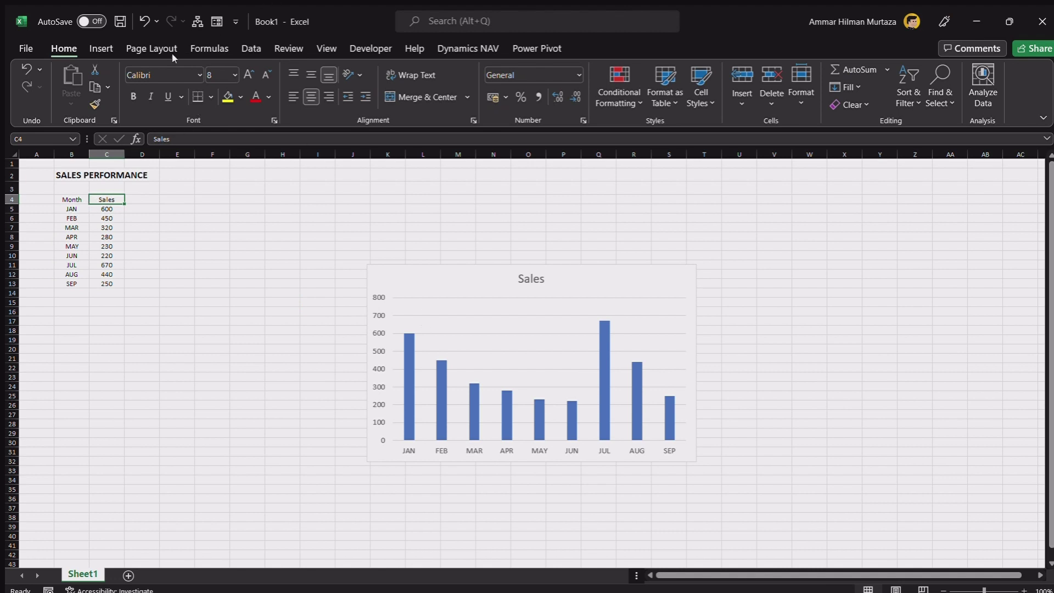
click(109, 50)
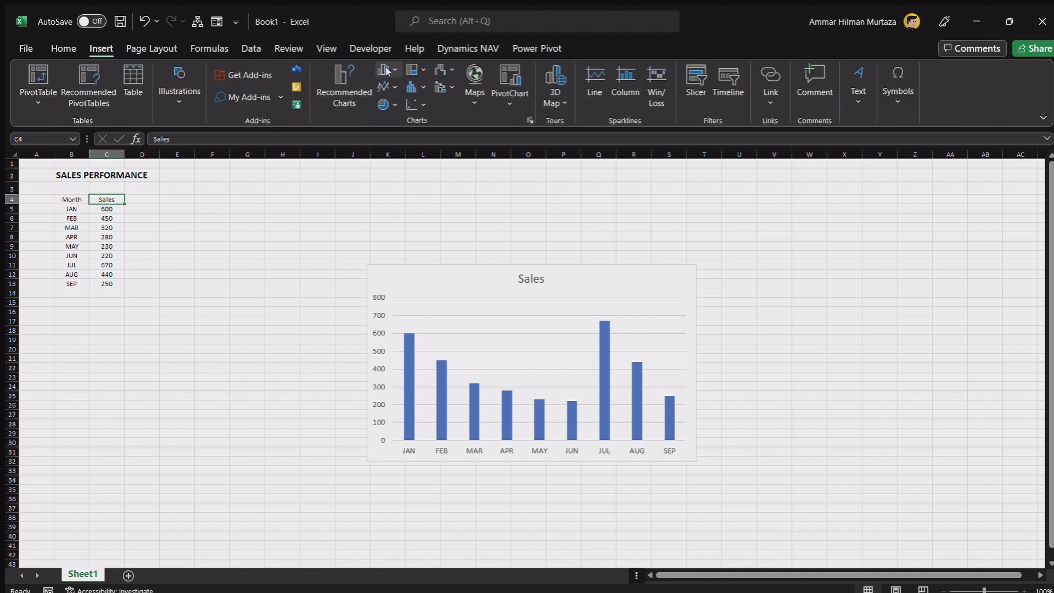
click(387, 69)
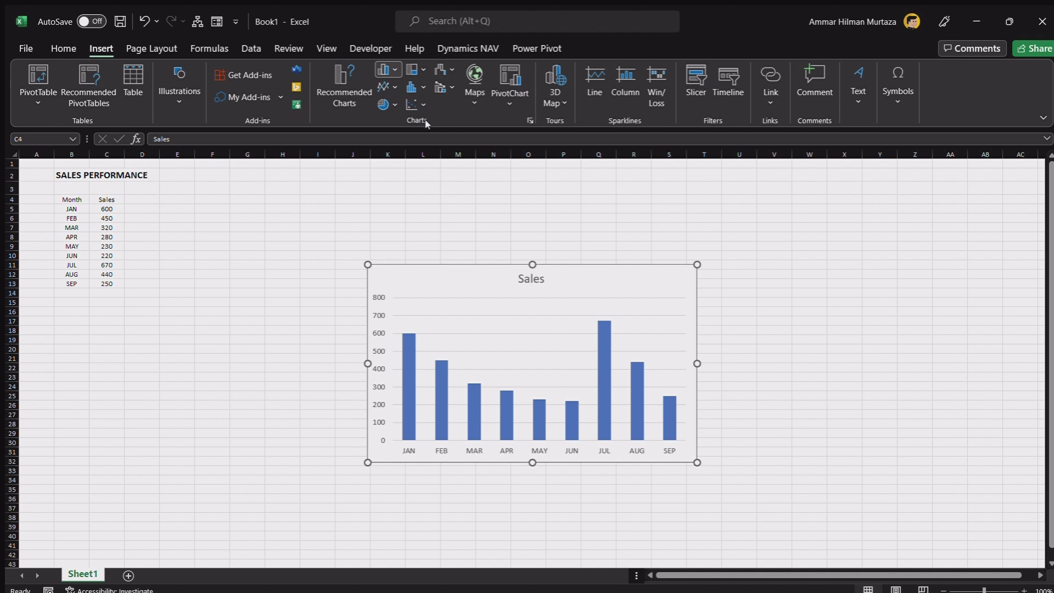
key(Escape)
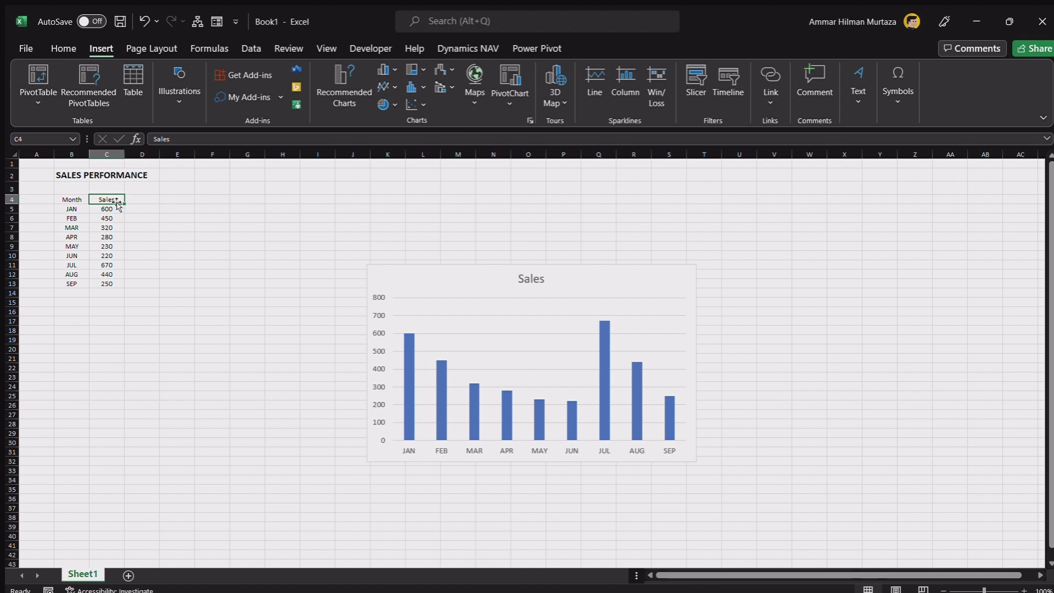
click(69, 202)
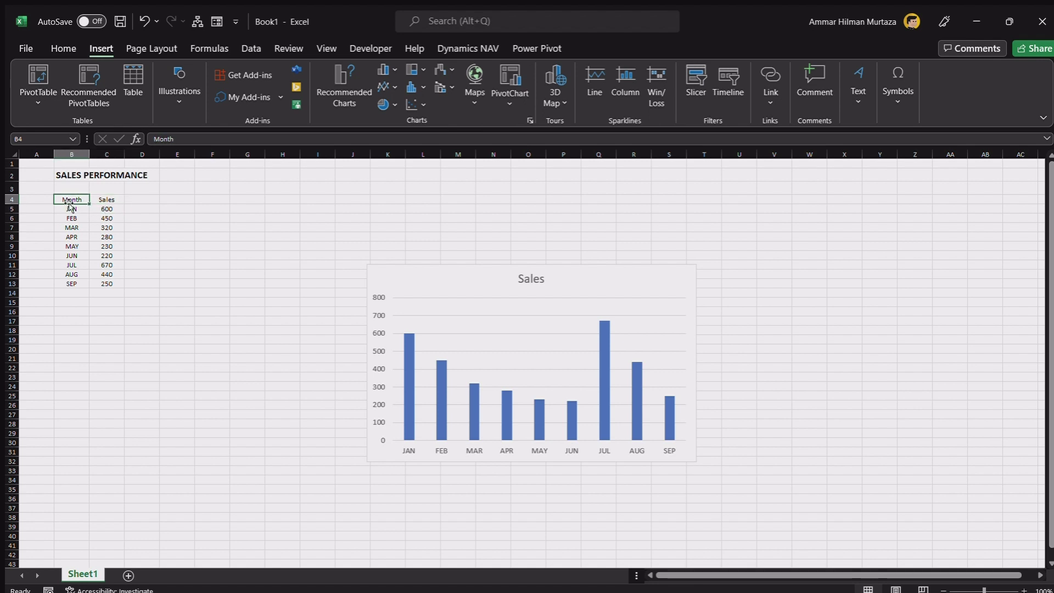
key(Right)
key(Right)
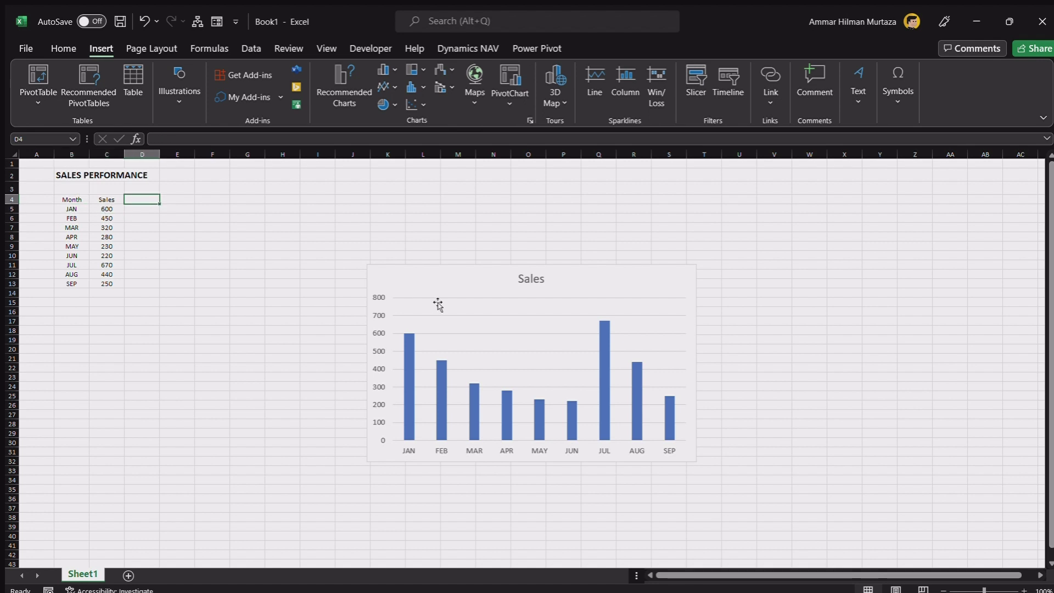
Delete the Sales column chart from the sheet
click(384, 269)
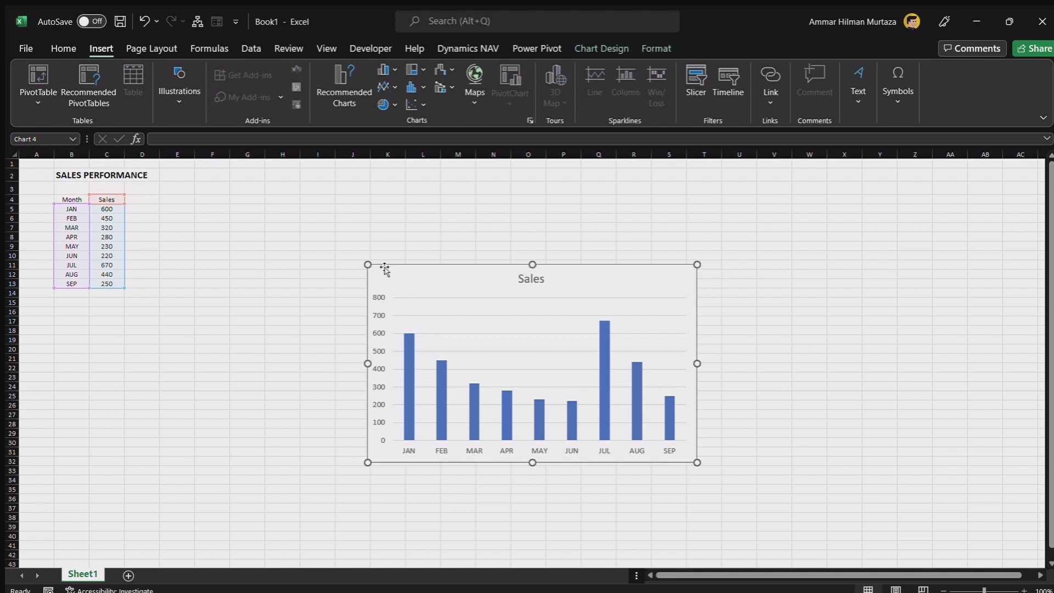
key(Delete)
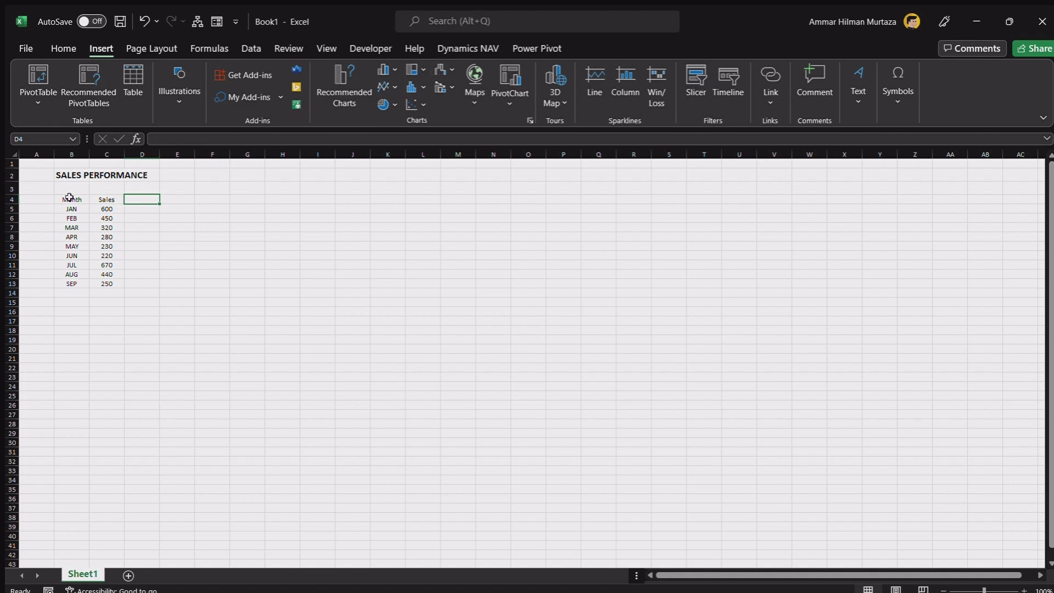
Create a 2-D clustered column chart from B4:C13 and move it up beside the data table, starting at row 5
drag(70, 199, 105, 283)
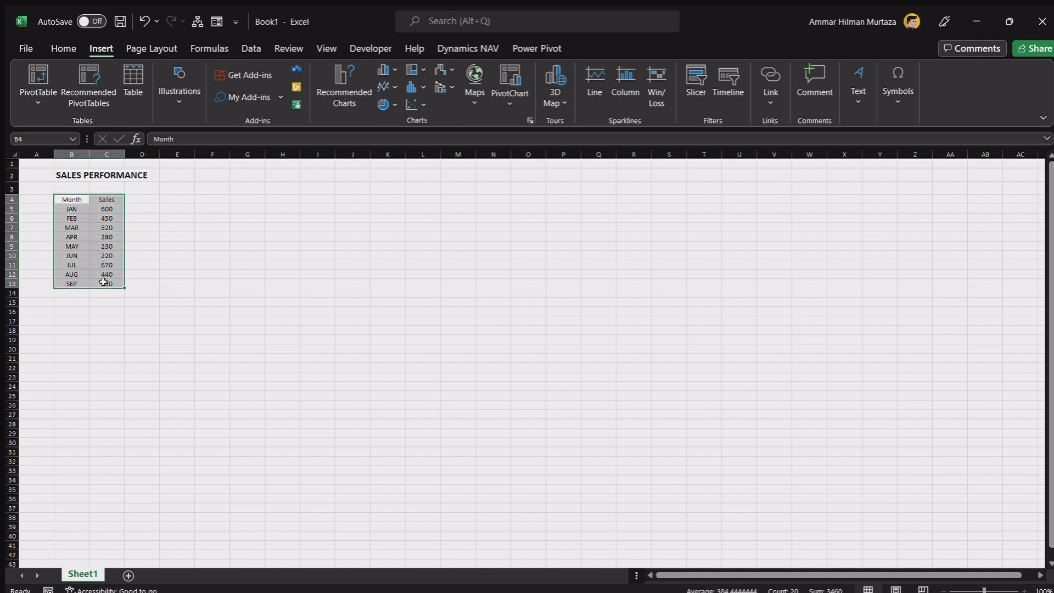
click(391, 74)
click(422, 113)
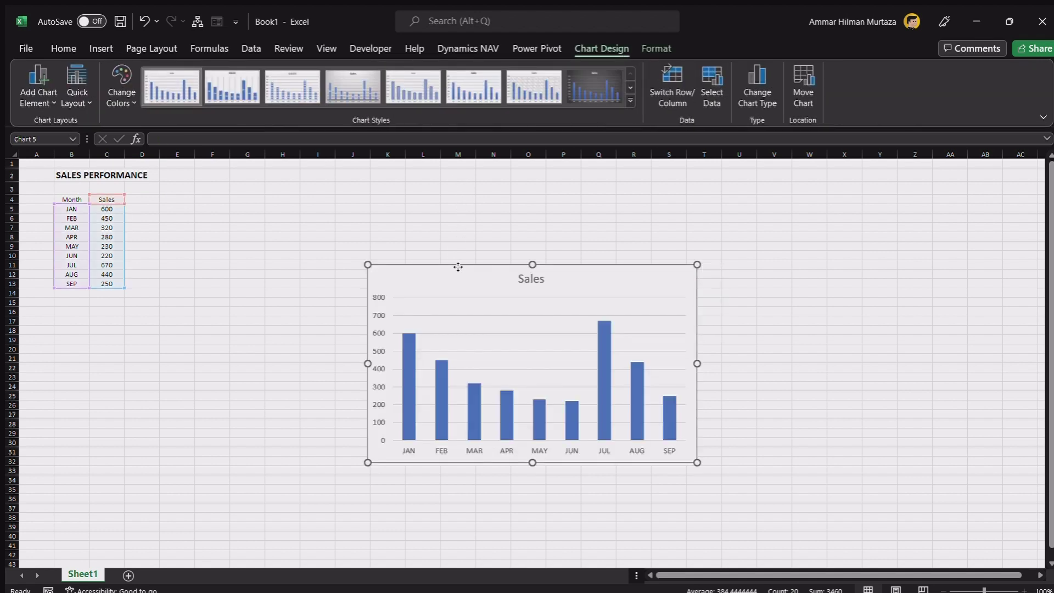
drag(456, 273, 428, 208)
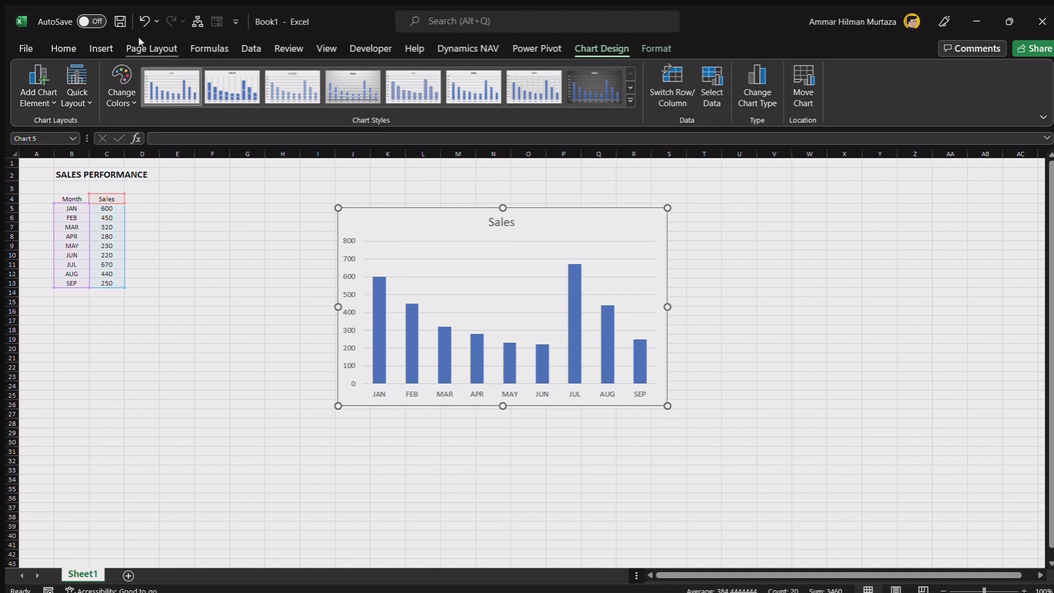
click(99, 49)
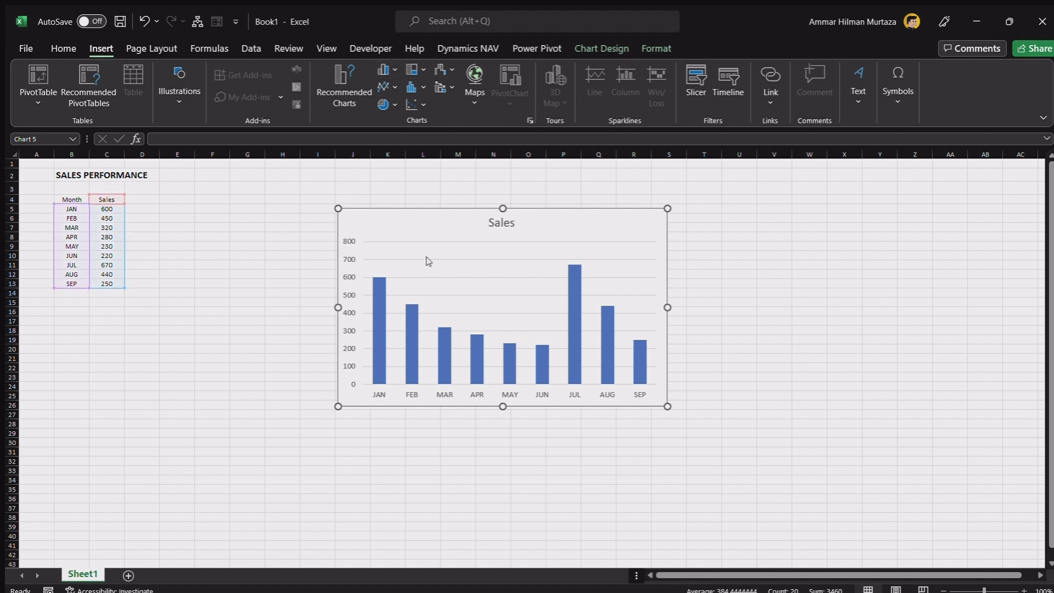
click(137, 205)
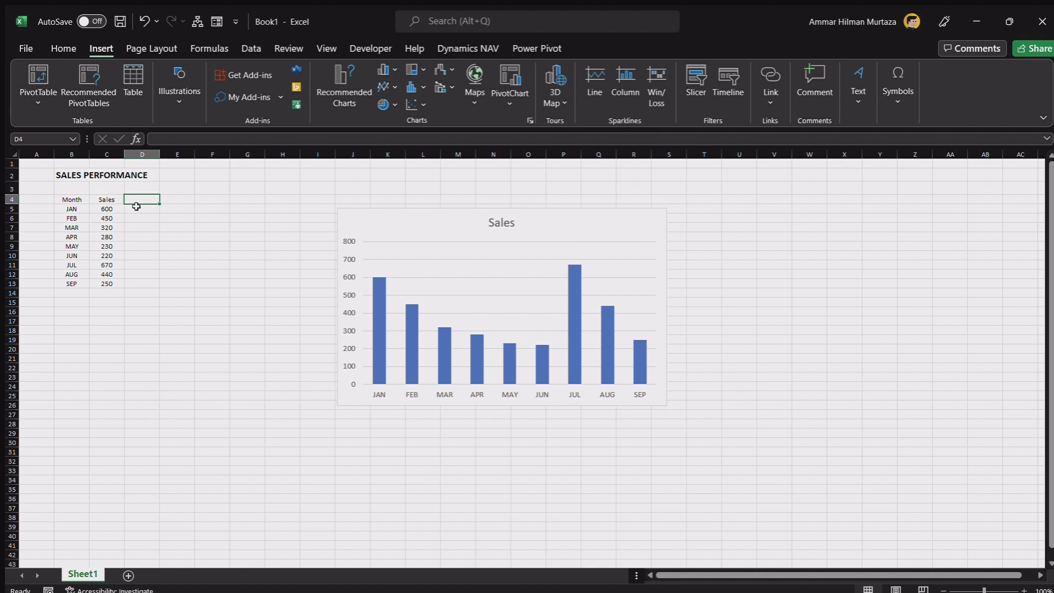
click(136, 207)
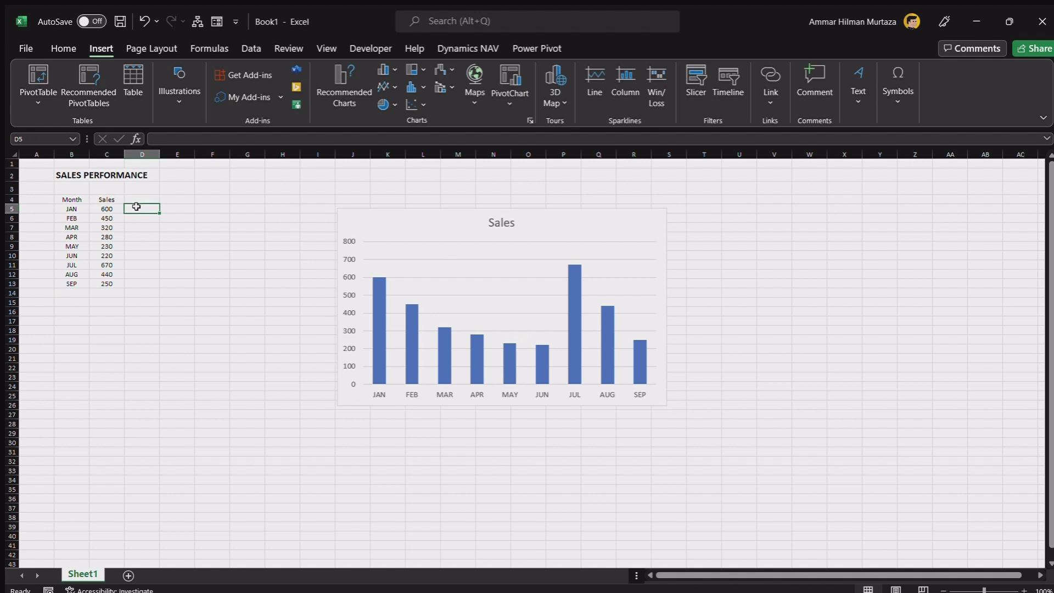
text(ANOT)
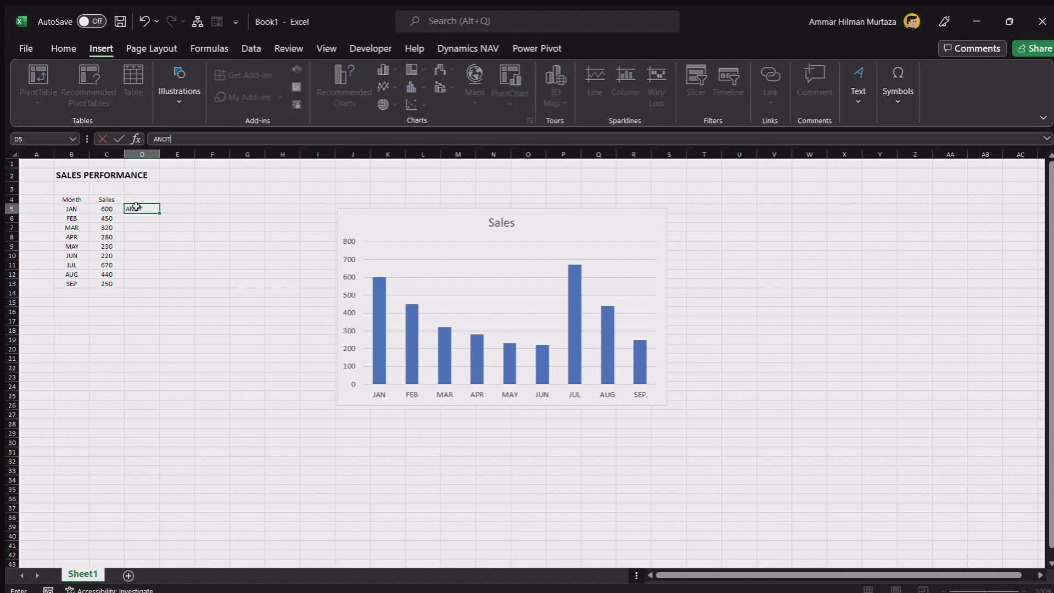
text(HER)
key(Escape)
Enter the column heading "another sales" in D4 in lowercase
key(Up)
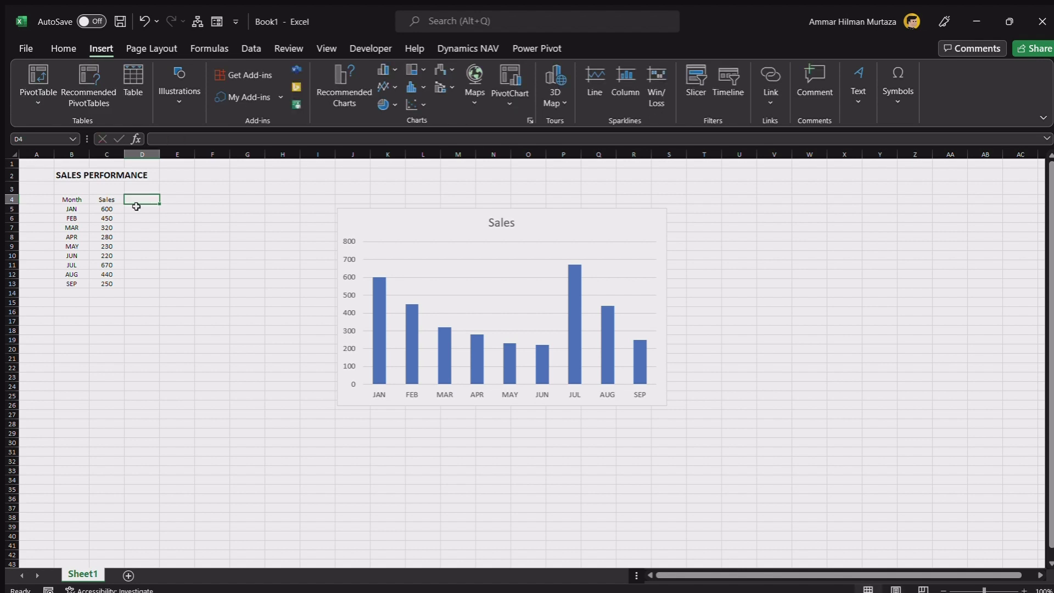
text(ANOTHER SALES)
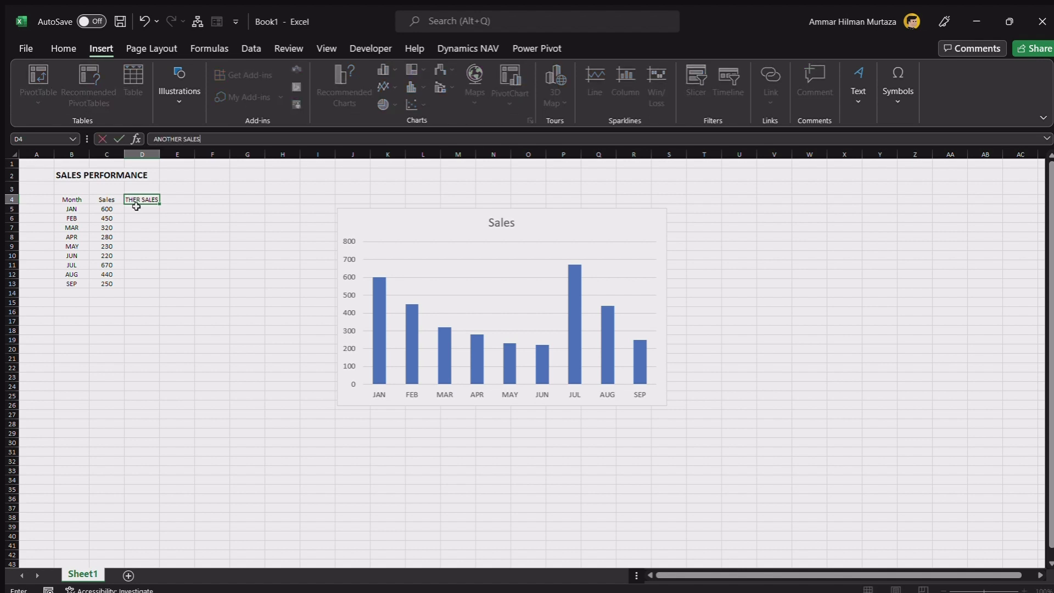
key(Return)
key(Up)
text(another sales)
key(Return)
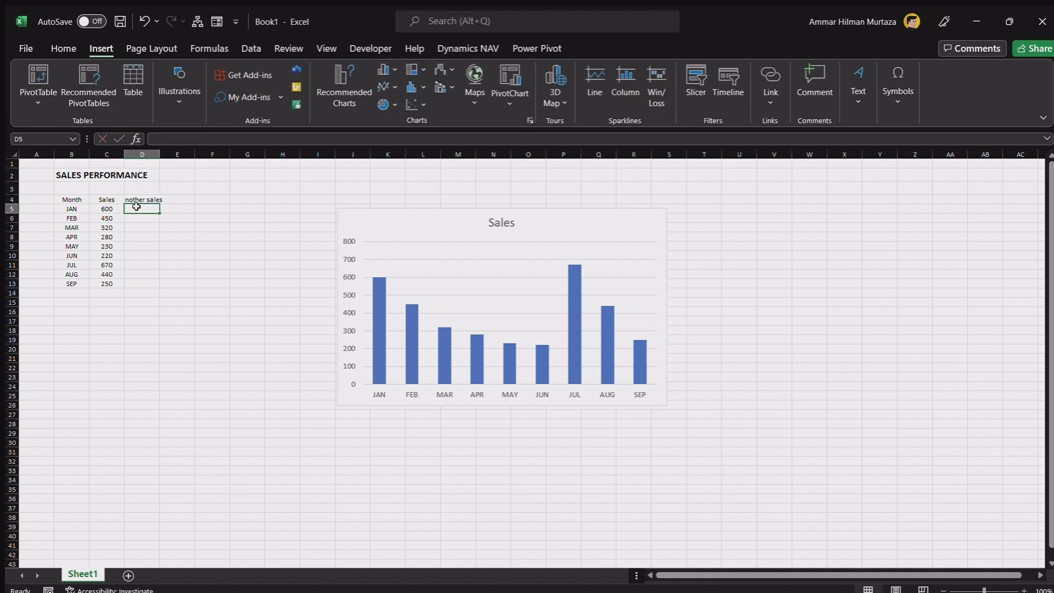
Enter the values 213, 123 and 123 in D5:D7 for January to March
text(123)
key(Return)
text(123)
key(Return)
text(123)
key(Return)
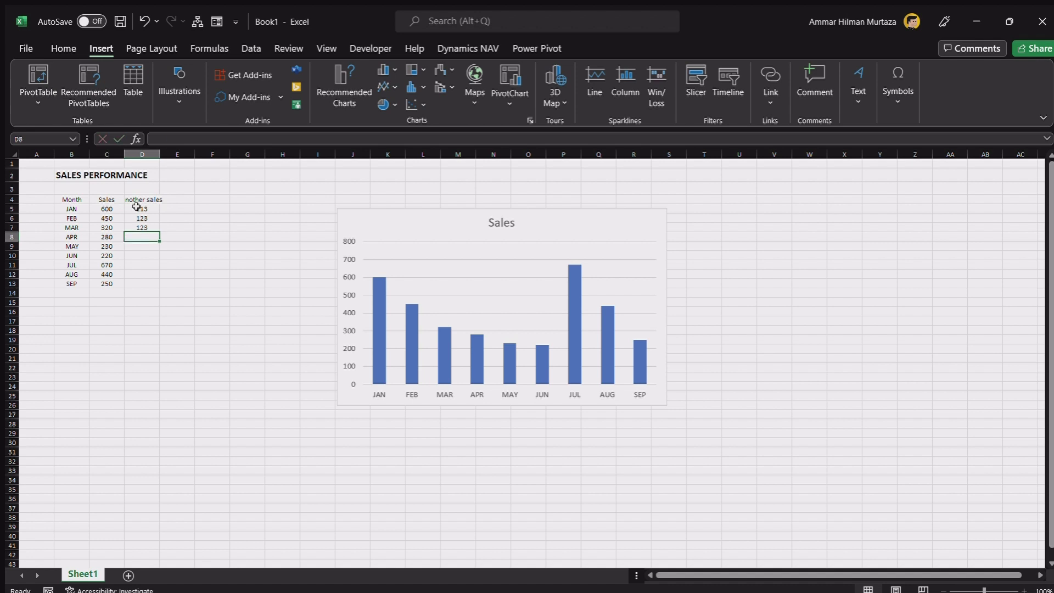
Extend the D5:D7 values as a filled series down to D13
key(Up)
key(Up)
key(Up)
key(shift+Down)
key(shift+Down)
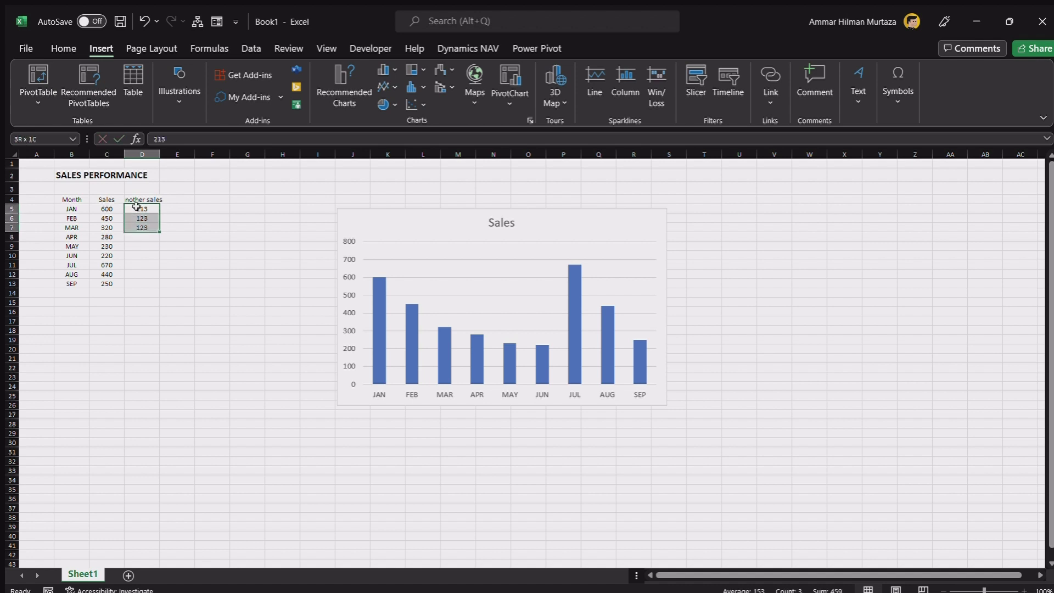
drag(159, 232, 155, 288)
Add a second series to the Sales column chart, using D4 as its name and D5:D13 as its values
click(341, 214)
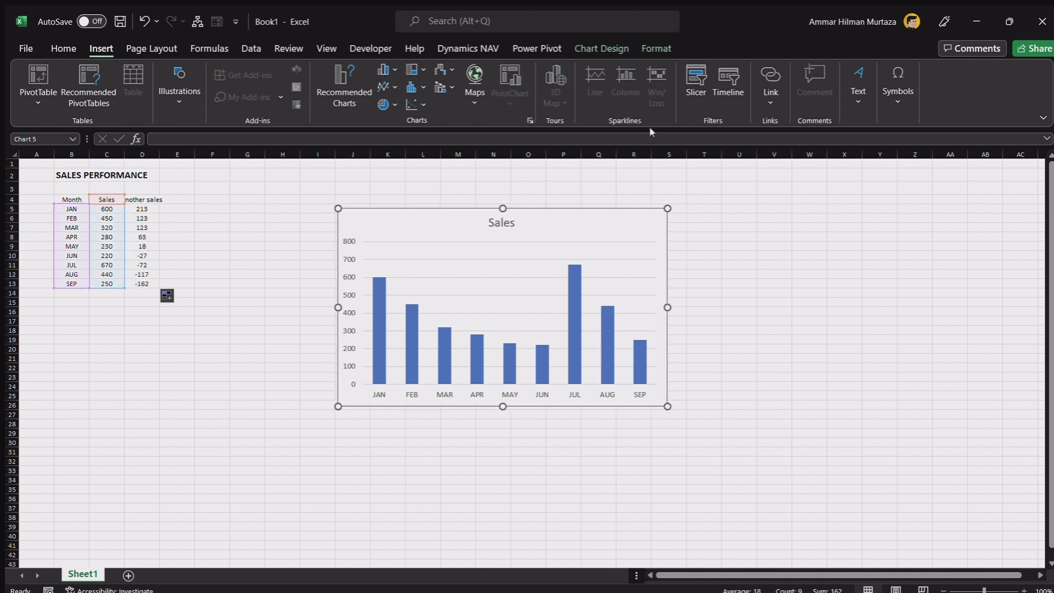
click(585, 49)
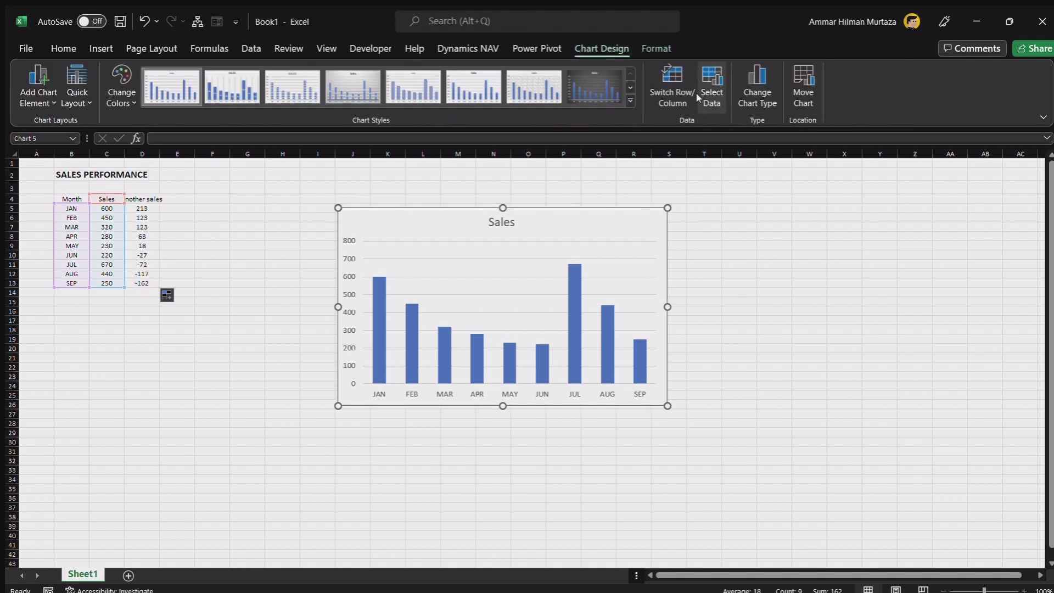
click(710, 94)
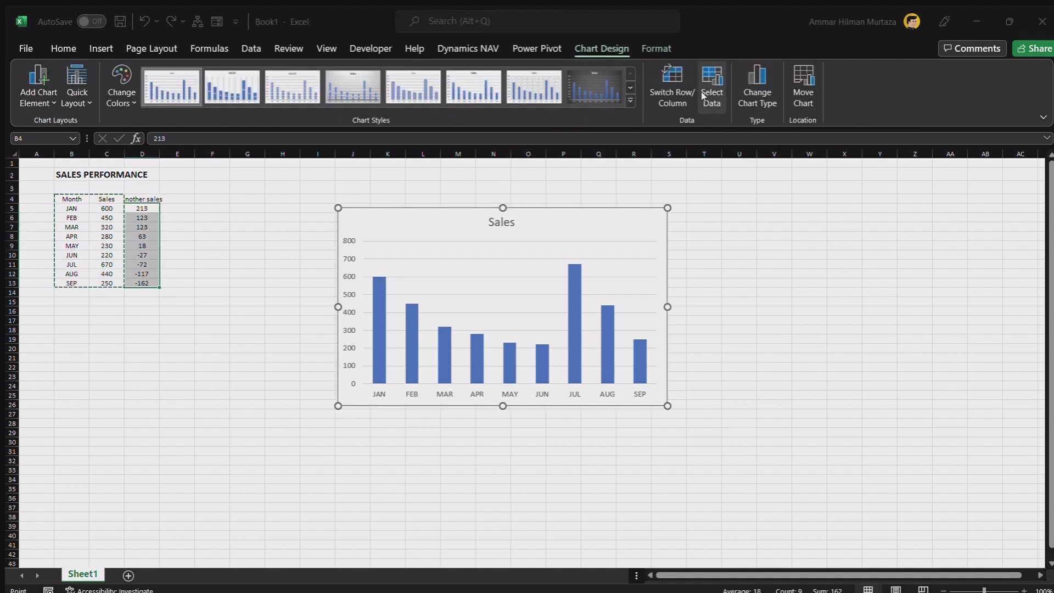
click(434, 300)
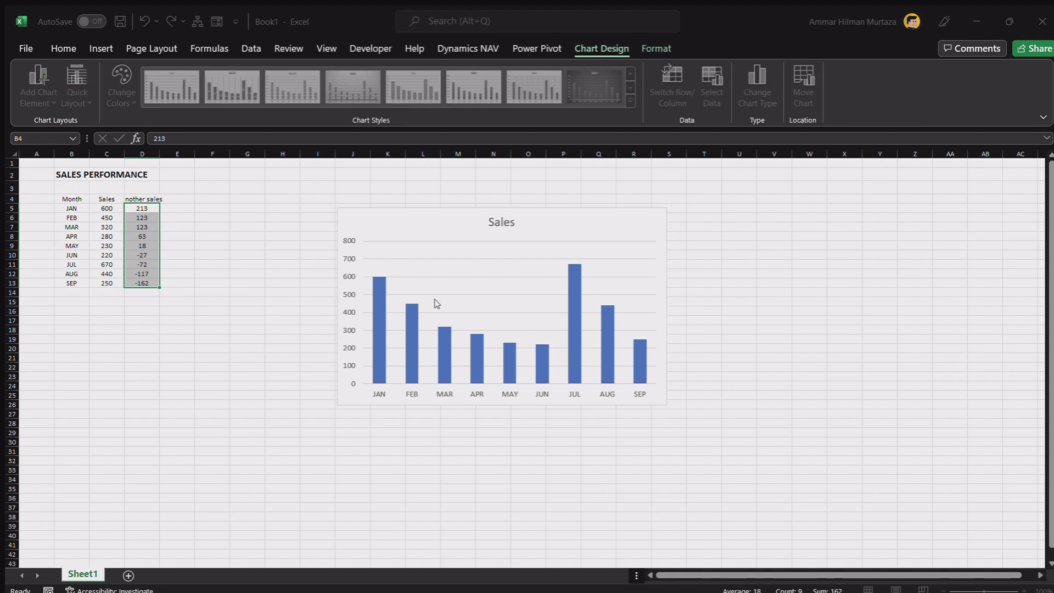
click(146, 200)
click(545, 327)
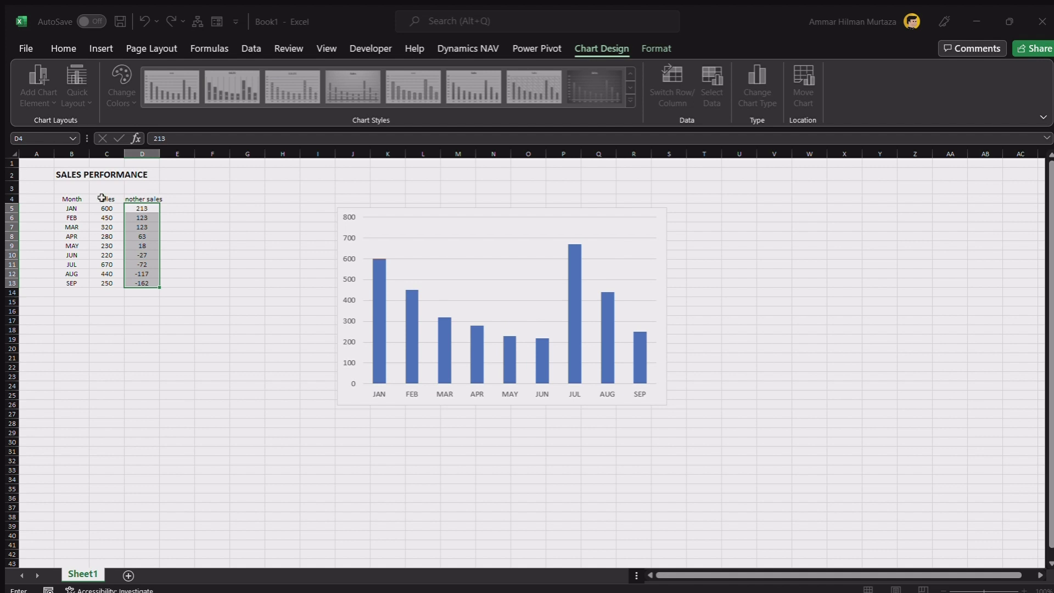
click(137, 207)
drag(136, 207, 141, 283)
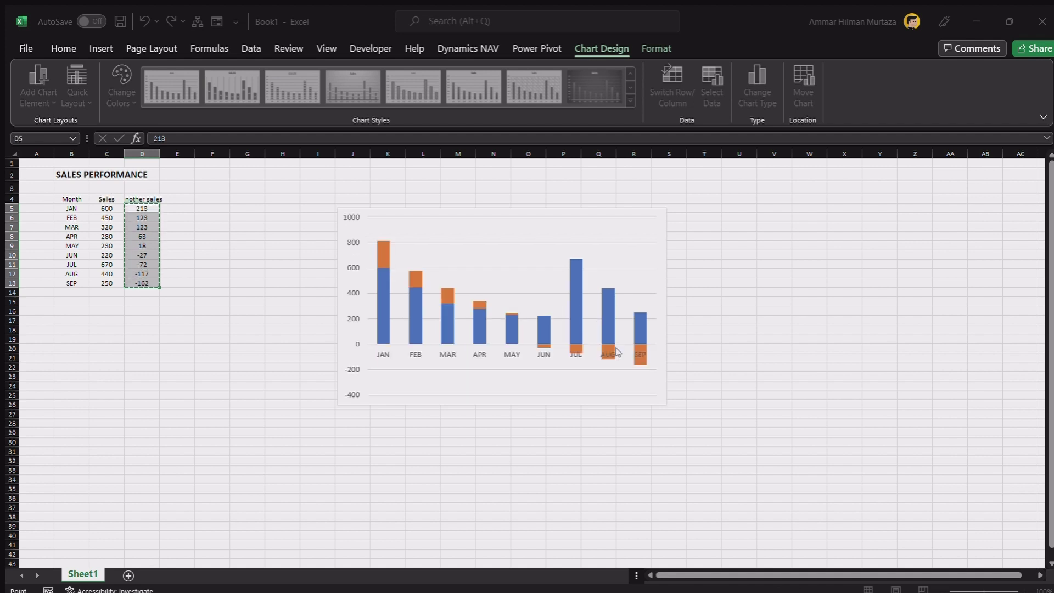
click(615, 348)
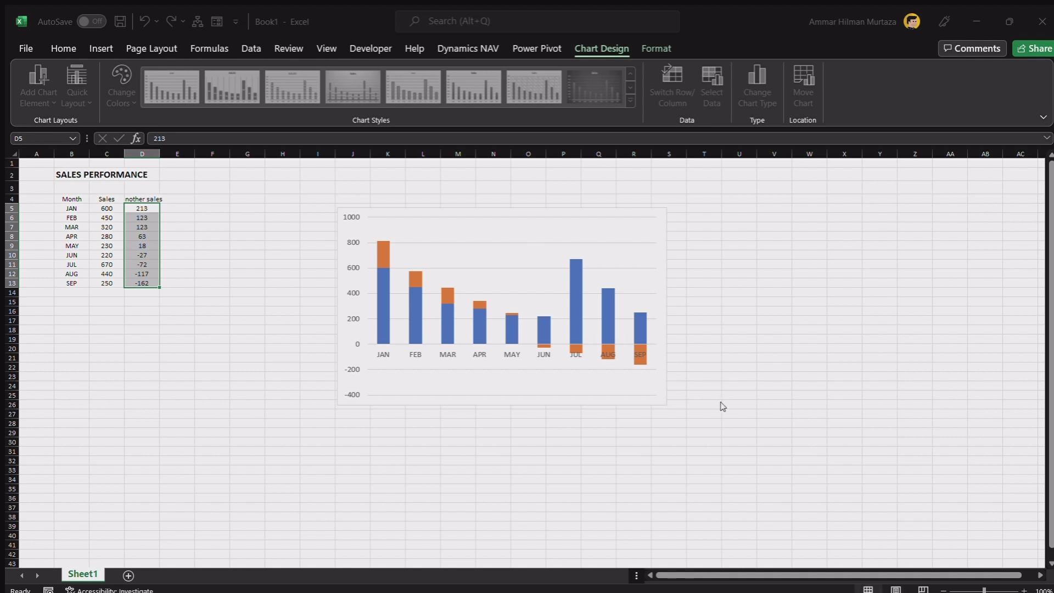
click(419, 209)
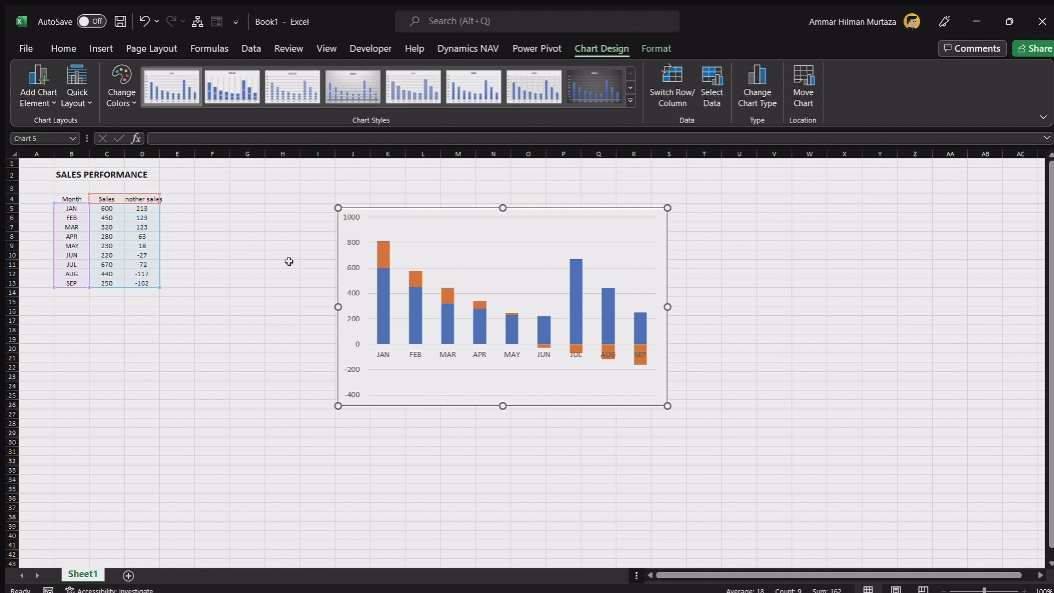
key(alt+Tab)
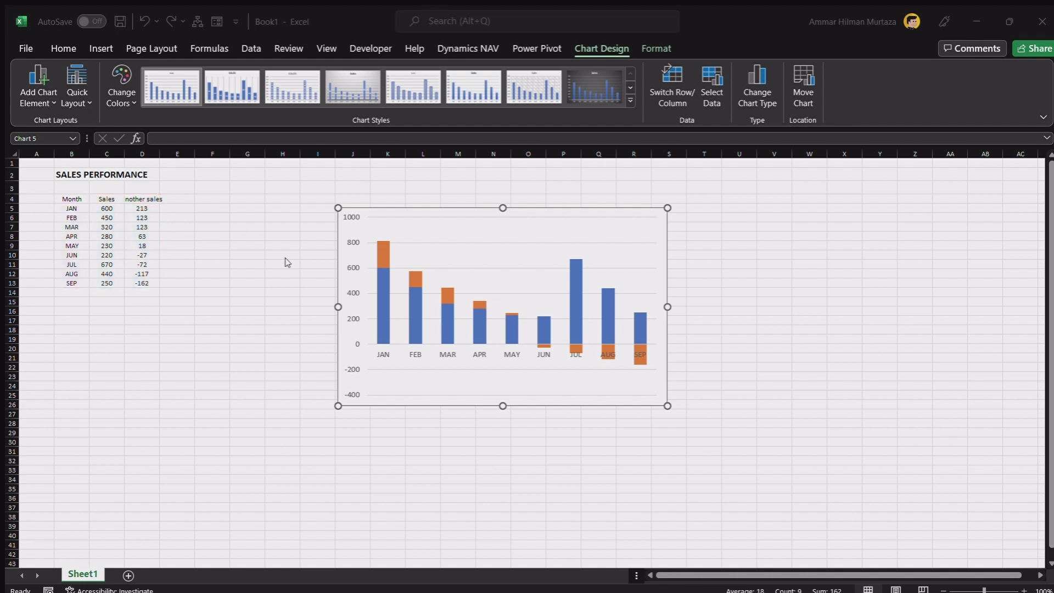
key(alt+Tab)
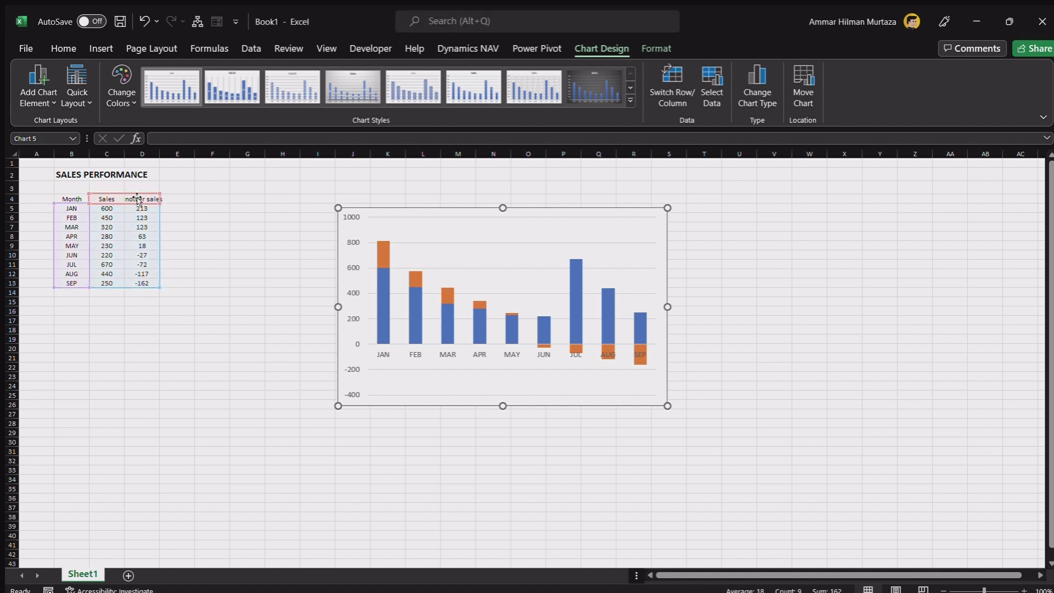
Undo the added chart series and all the trial entries in column D, leaving only the Month and Sales data
click(191, 218)
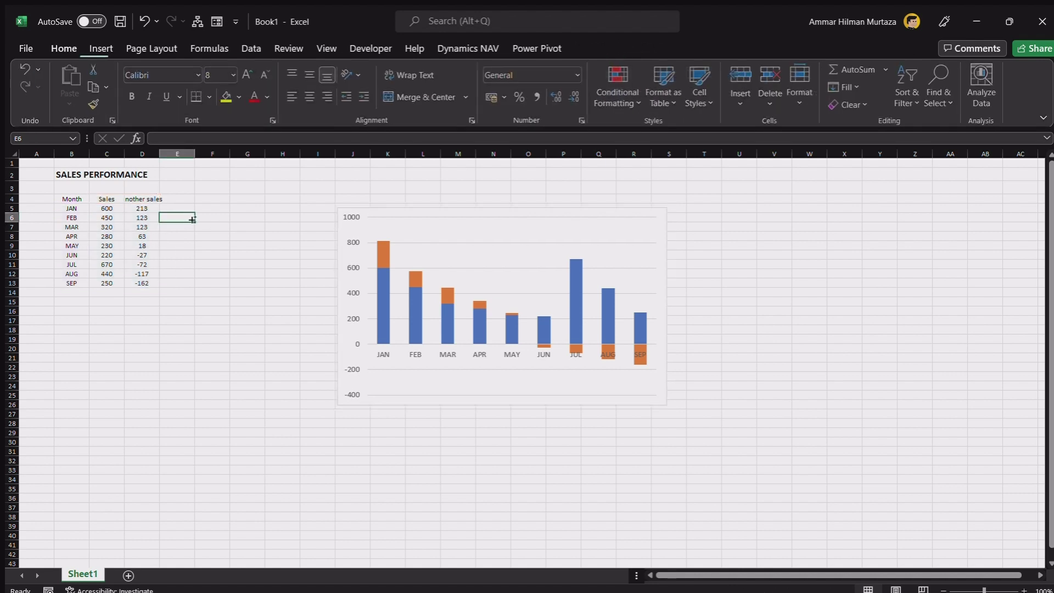
key(ctrl+z)
key(ctrl+z)
key(ctrl+z)
key(ctrl+z)
key(ctrl+z)
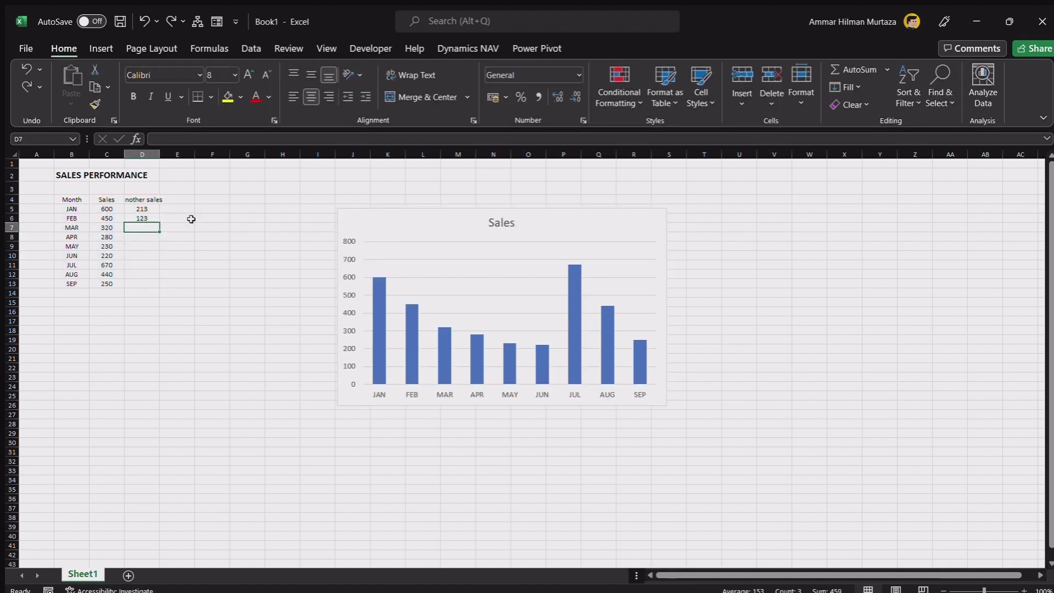
key(ctrl+z)
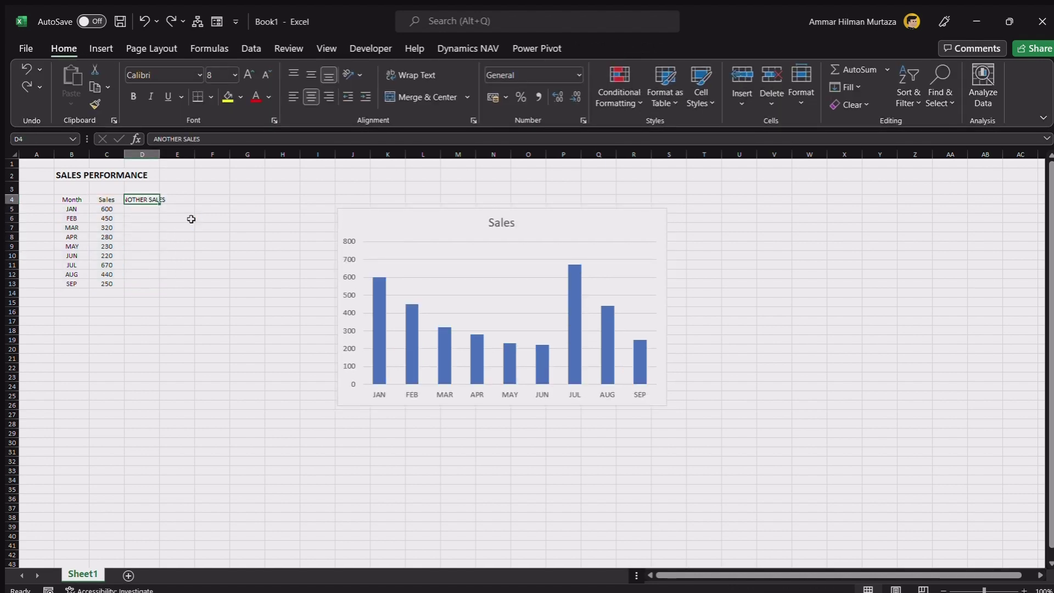
key(ctrl+z)
key(alt+Tab)
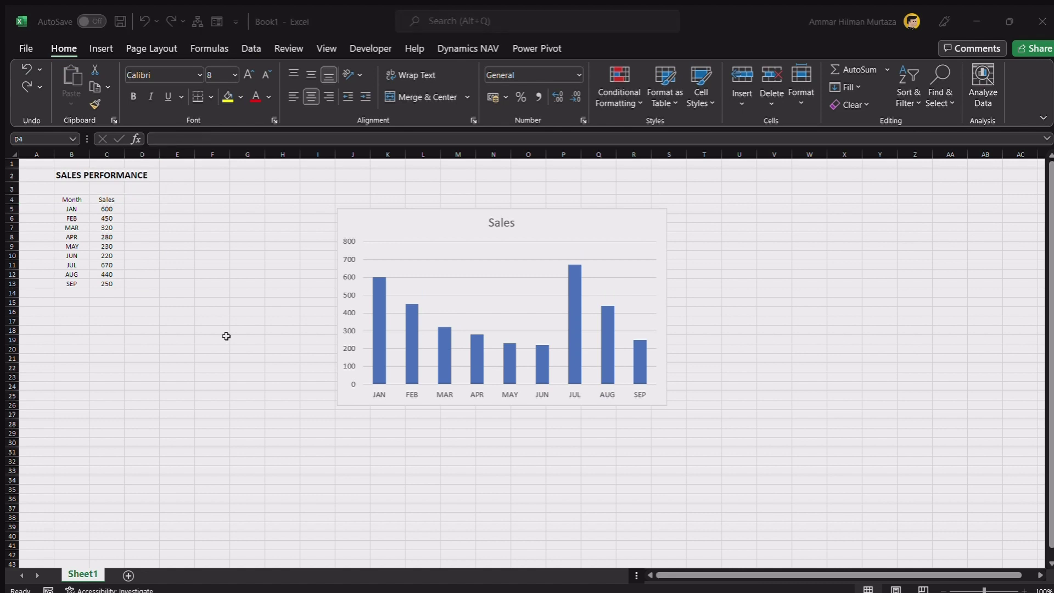
key(alt+Tab)
click(176, 282)
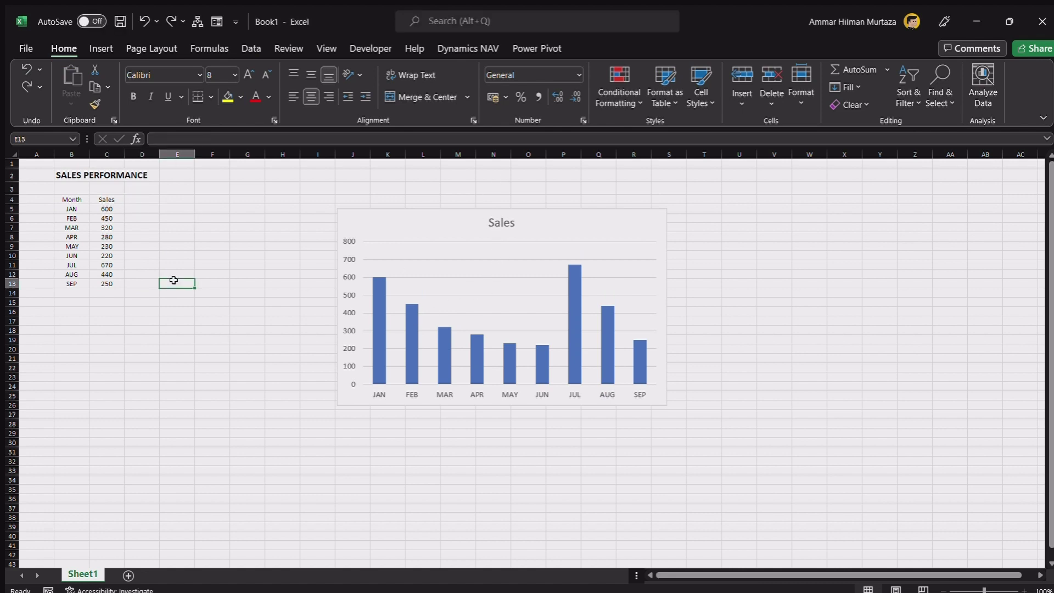
Insert a Flowchart: Delay shape about 2.94 by 4.26 cm below the table and rotate it so its rounded end points up
click(101, 49)
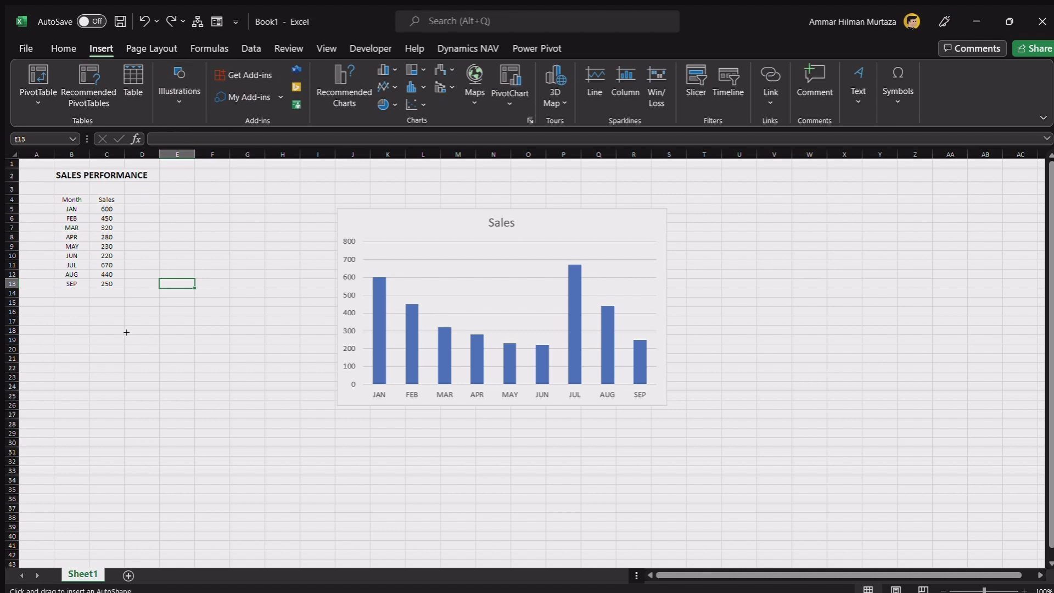
drag(121, 328, 289, 412)
drag(284, 416, 235, 408)
drag(180, 305, 66, 335)
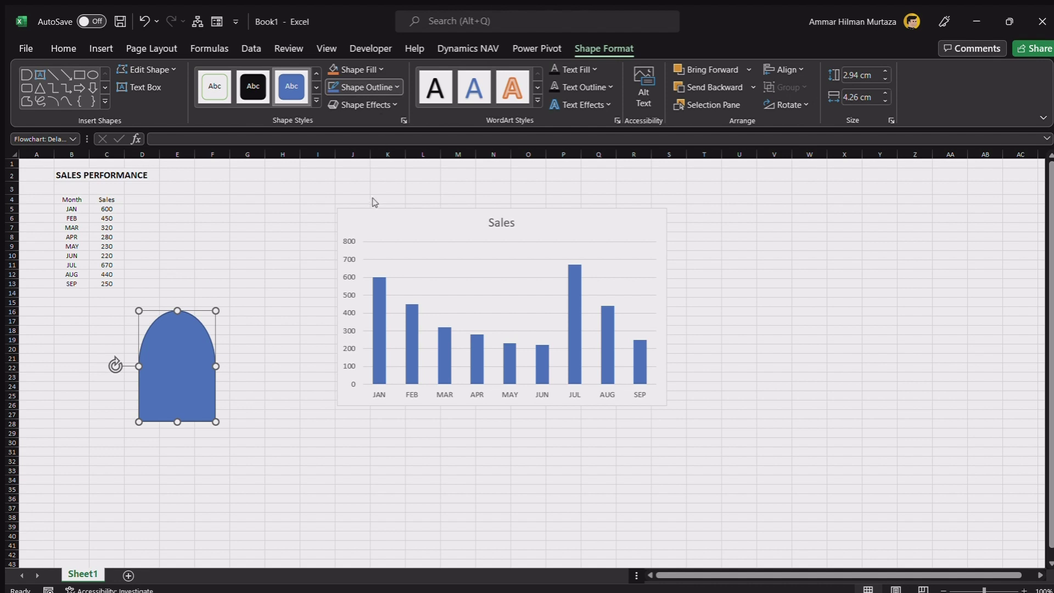
click(288, 341)
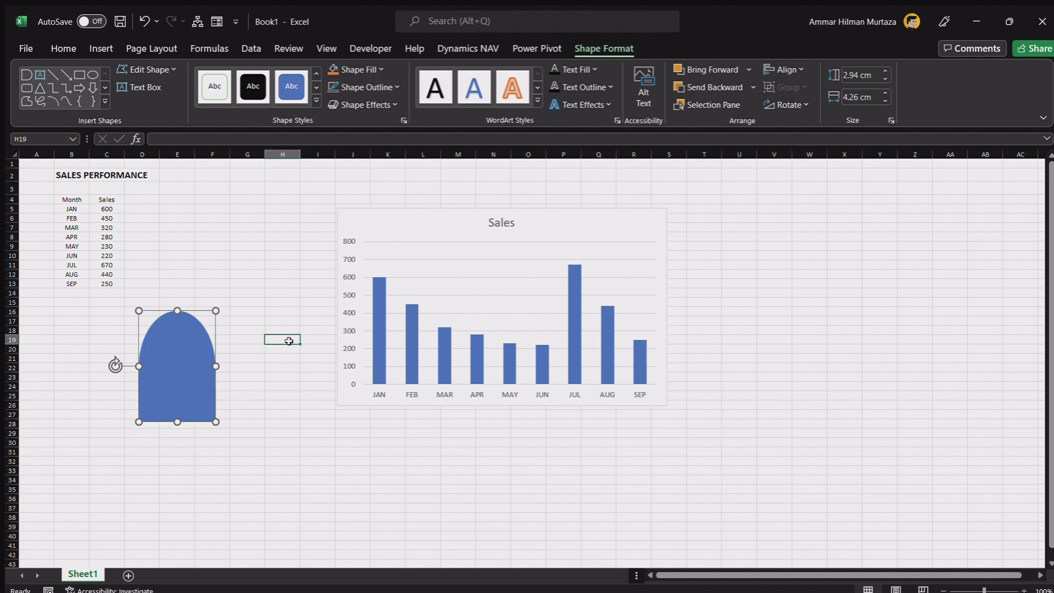
Fill the chart's Sales columns with a copy of the rounded shape, and undo that fill
click(205, 351)
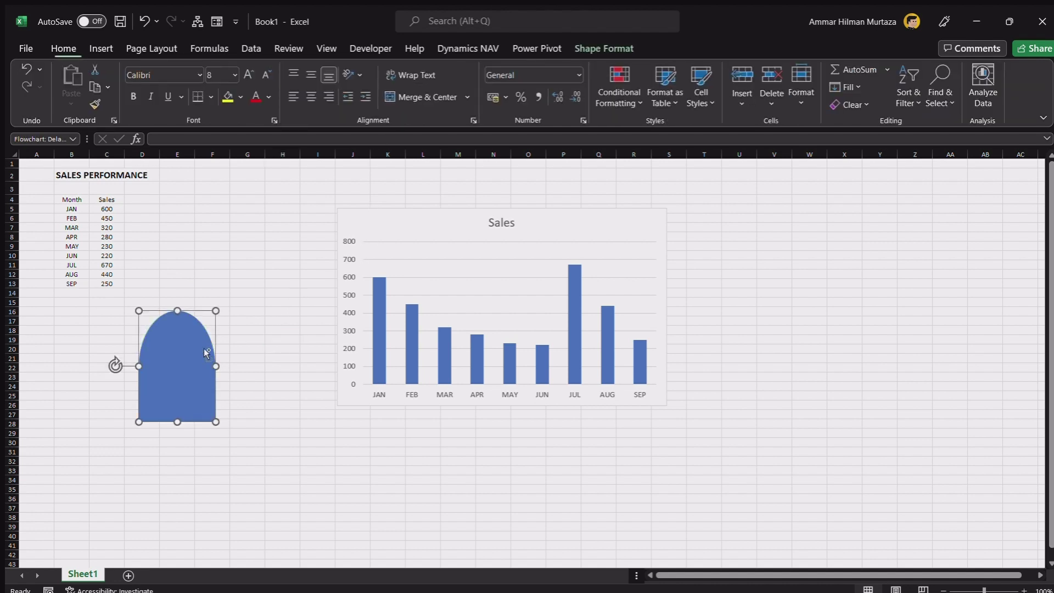
click(374, 324)
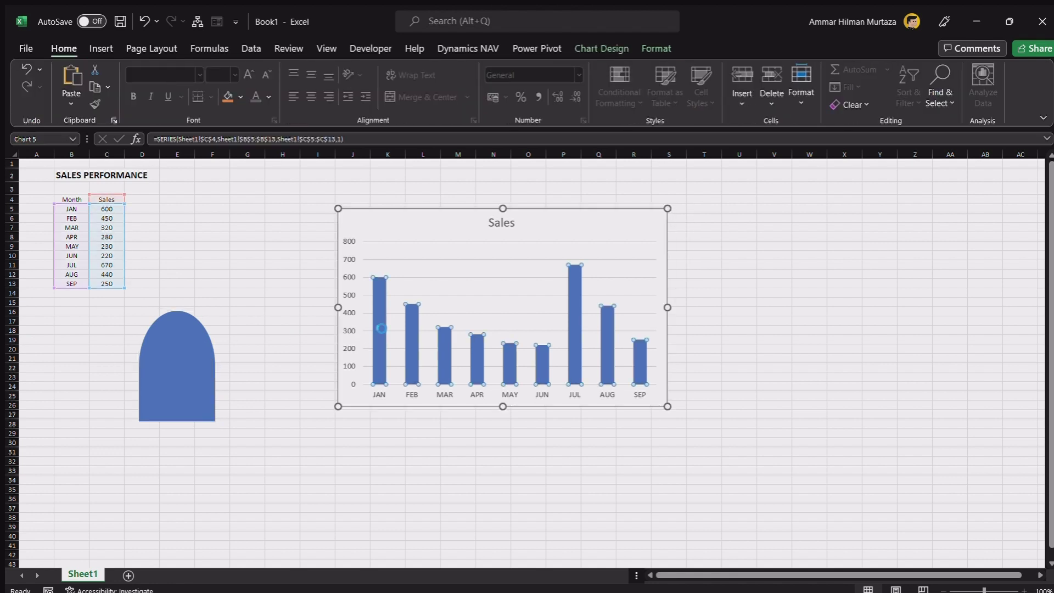
key(ctrl+v)
click(273, 337)
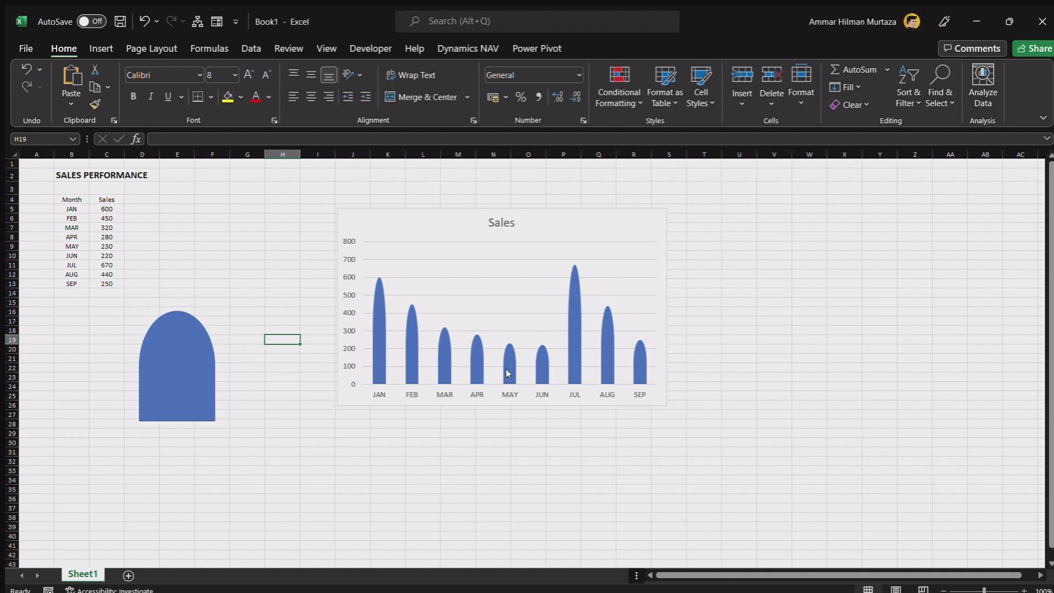
key(alt+Tab)
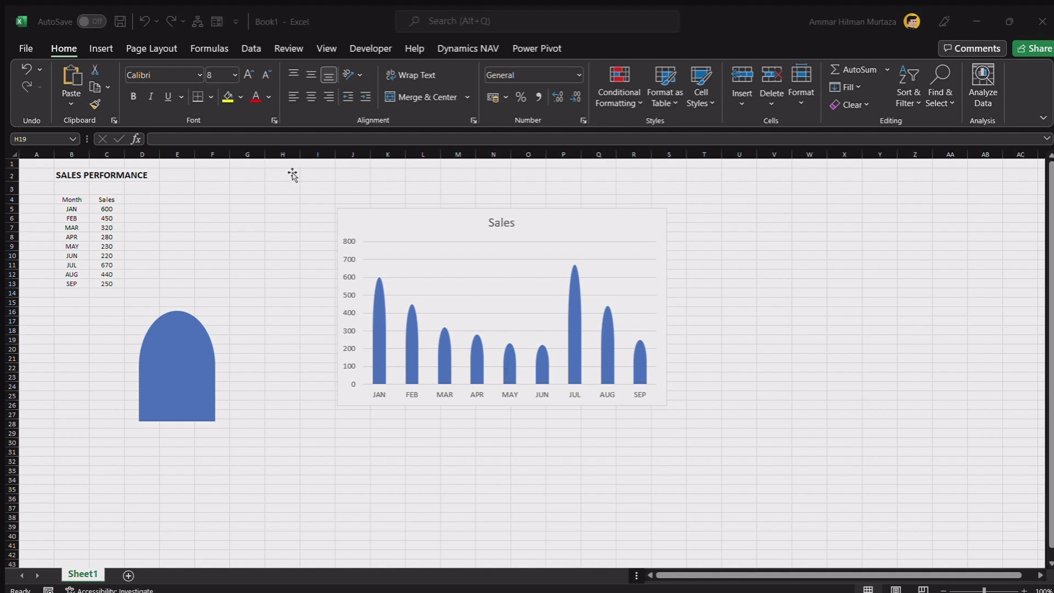
key(alt+Tab)
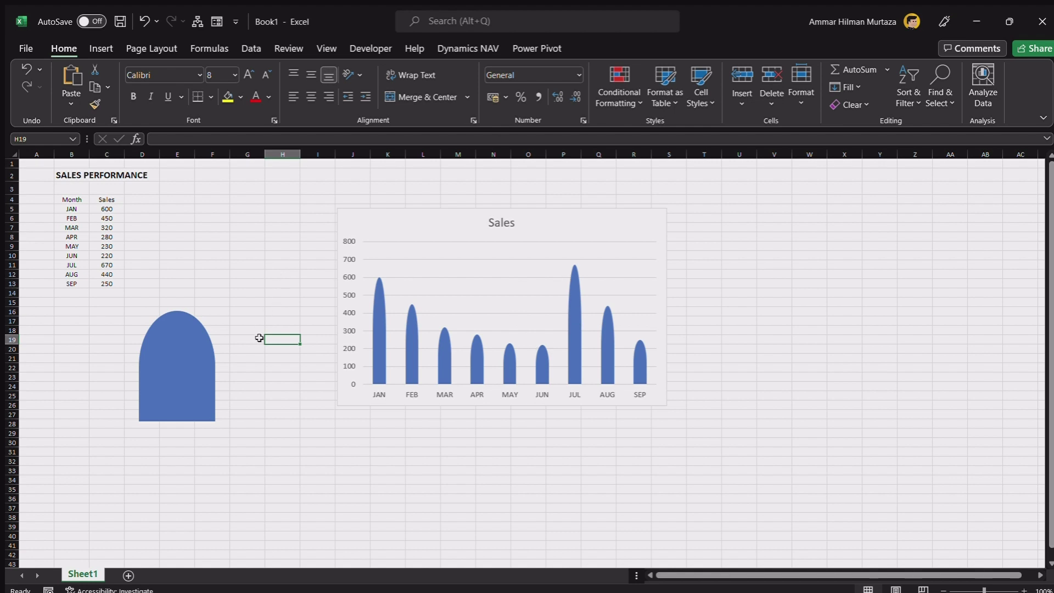
key(alt+Tab)
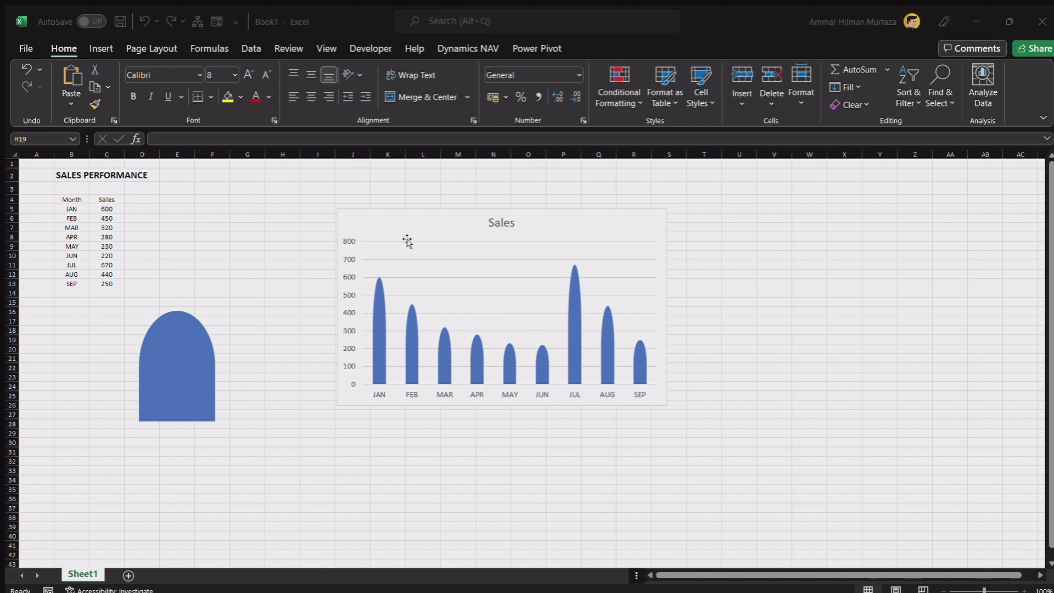
key(alt+Tab)
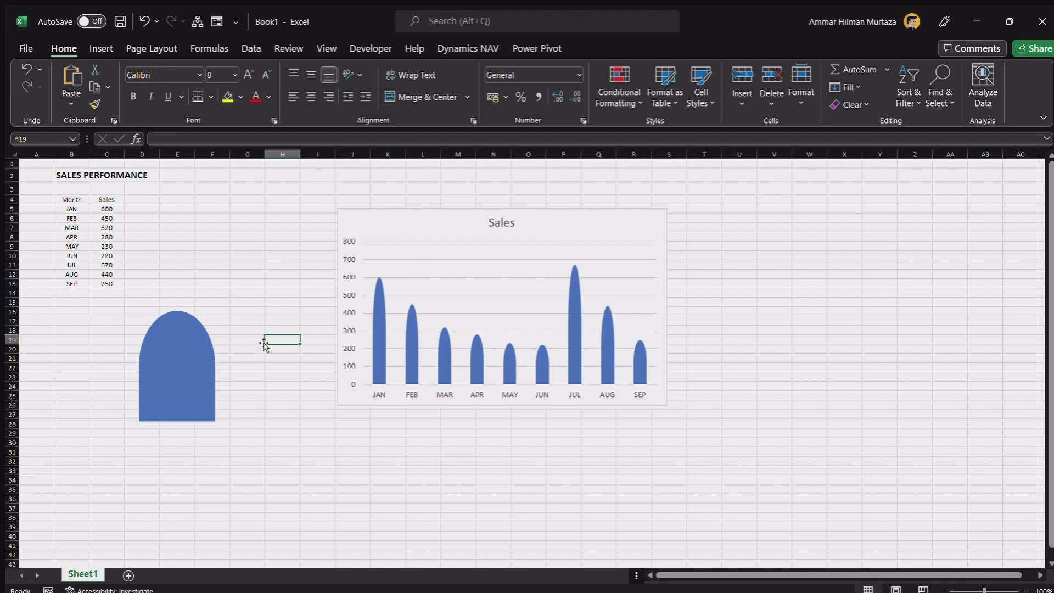
key(ctrl+z)
Enter the headings "Top Stack" in D4 and "Bottom Stack" in E4, and move the rounded shape directly under columns A to C
click(151, 199)
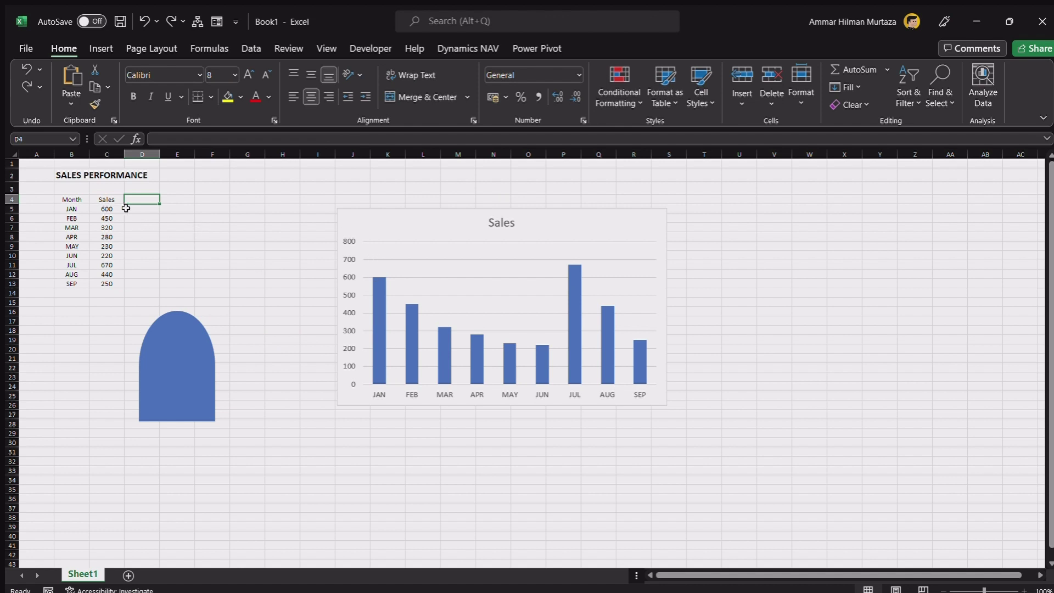
key(Left)
key(Right)
text(T)
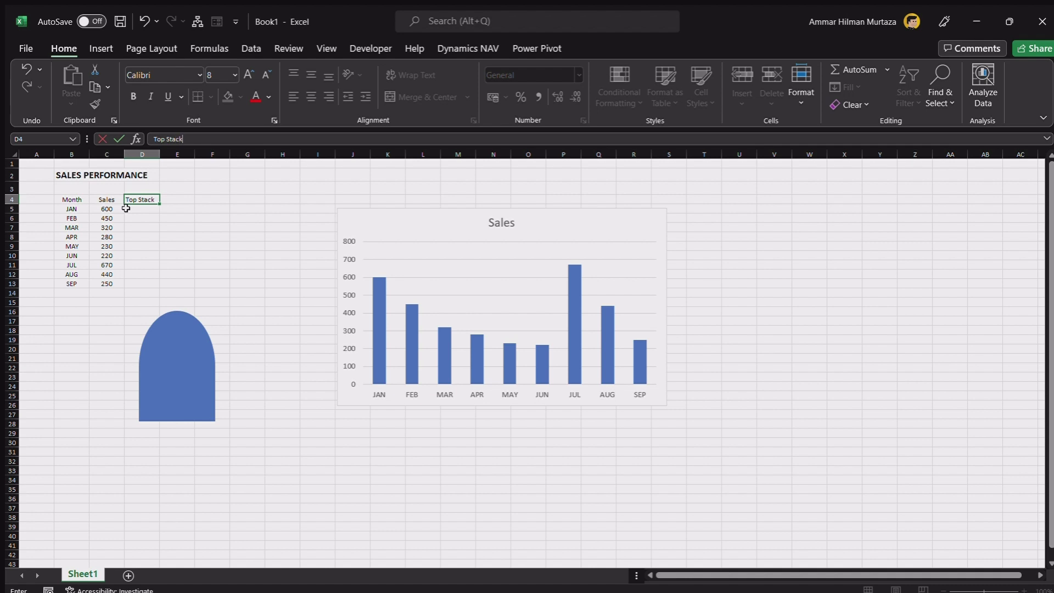
key(Tab)
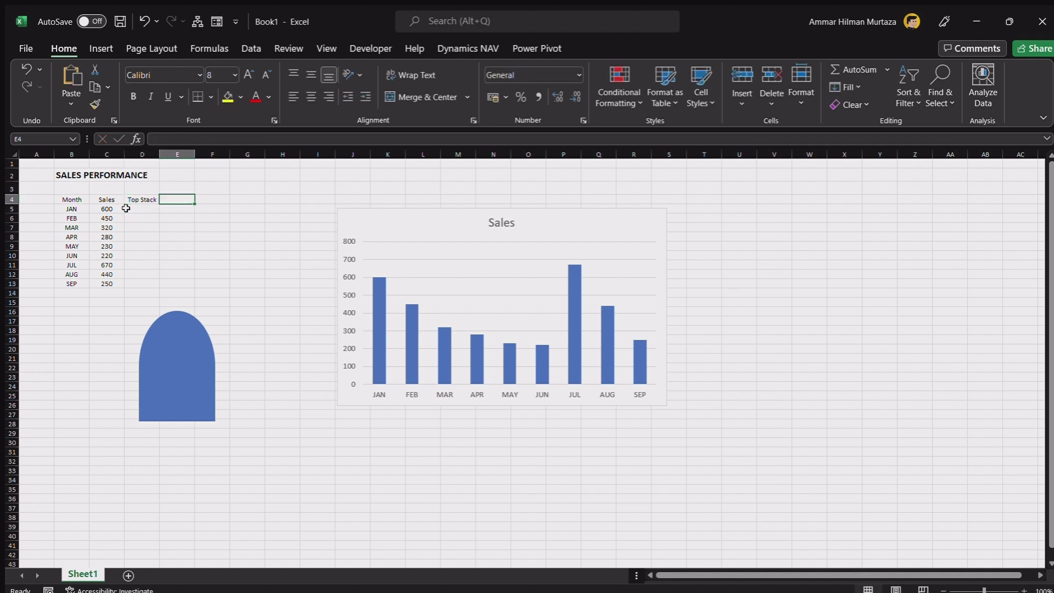
text(Bottom)
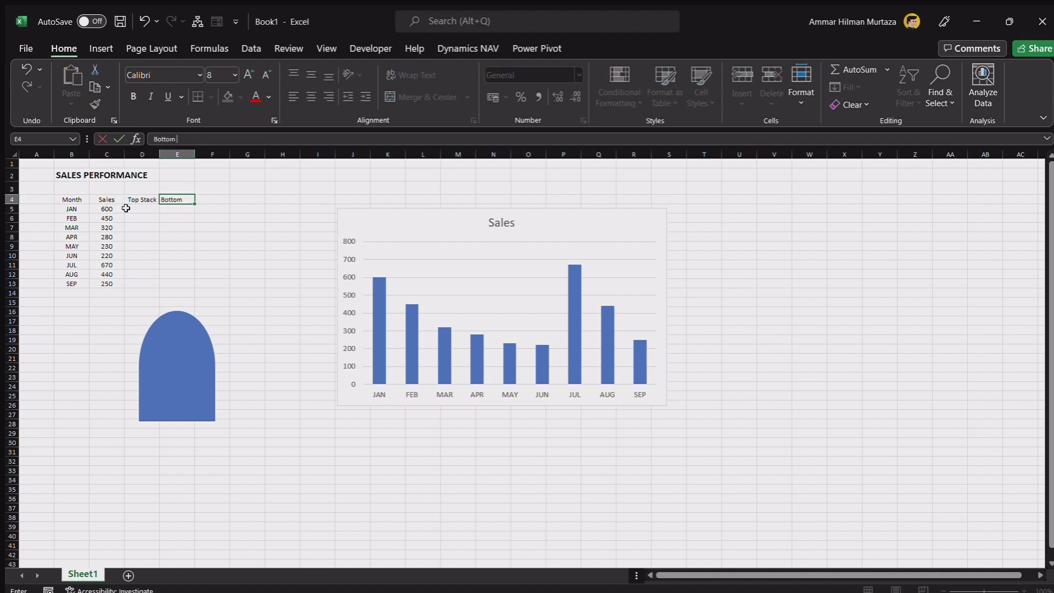
text( Stack)
key(Return)
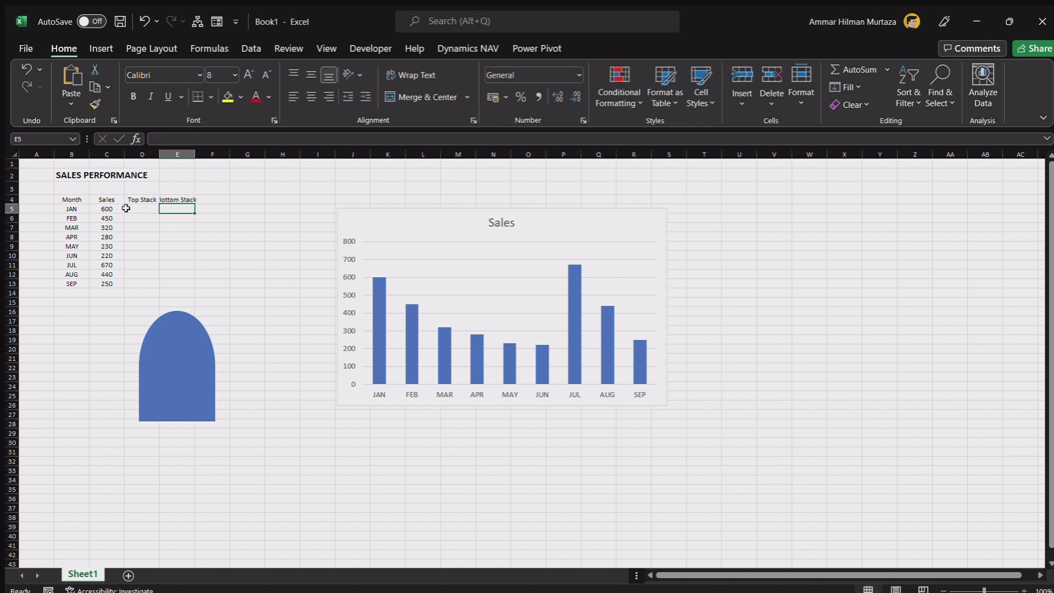
drag(190, 341, 84, 344)
Enter the formula =MIN($C$5:$C$13)/2 in D5, the first Top Stack cell
click(151, 209)
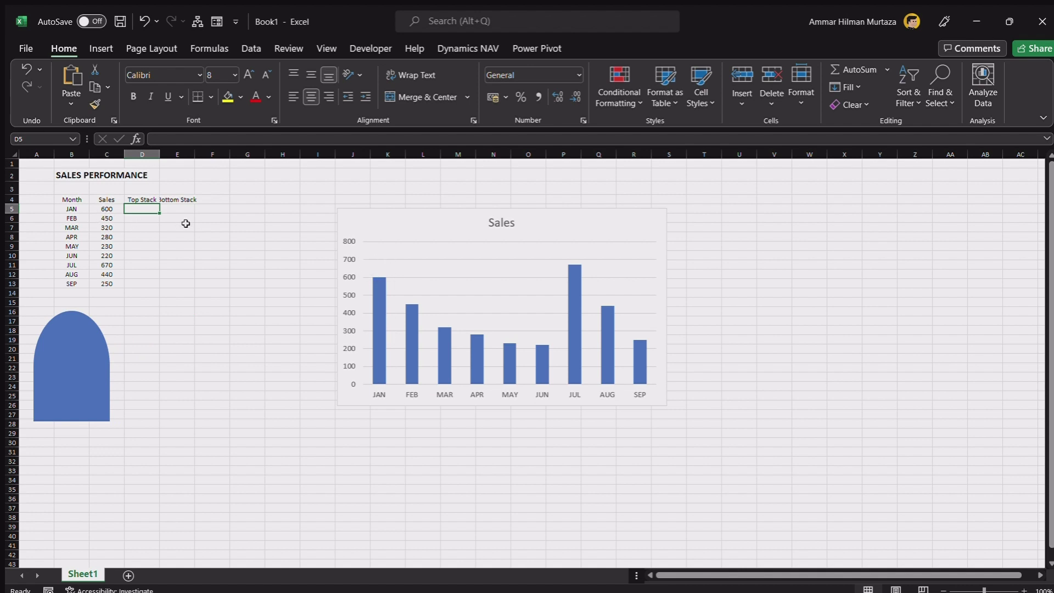
text(=)
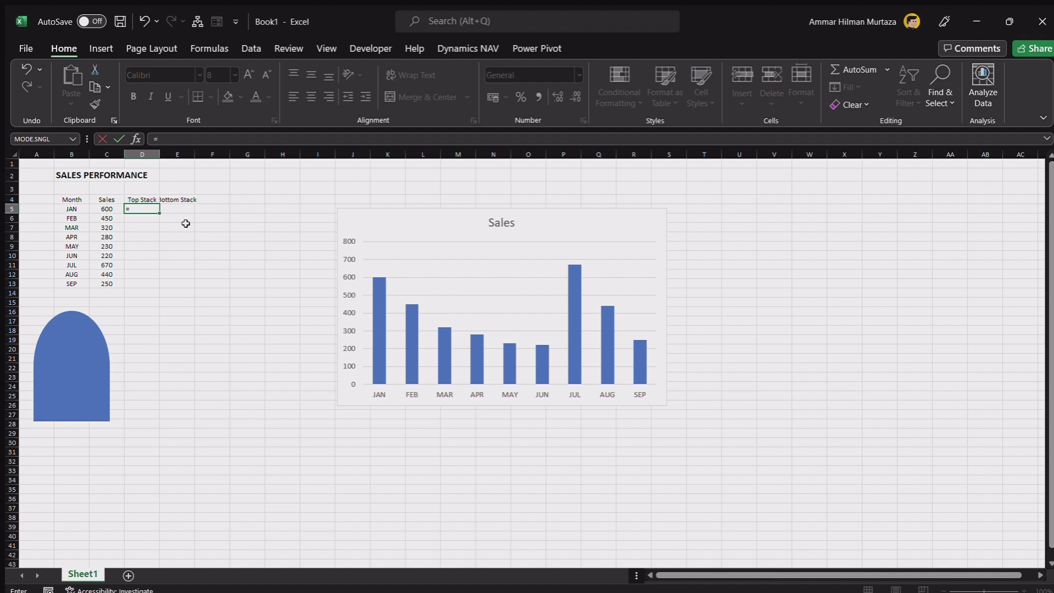
key(Escape)
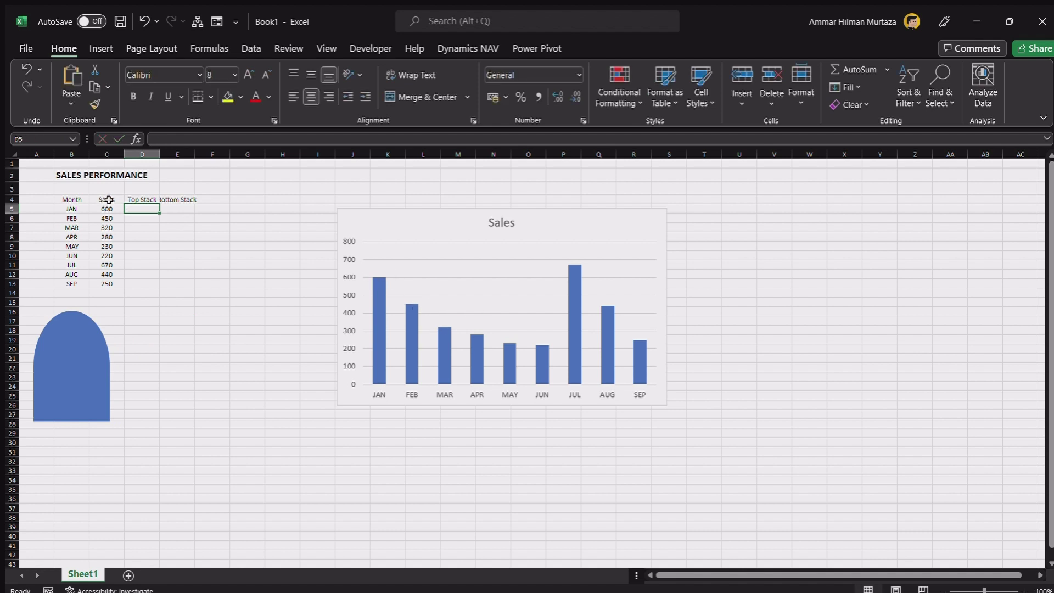
text(=min)
key(Left)
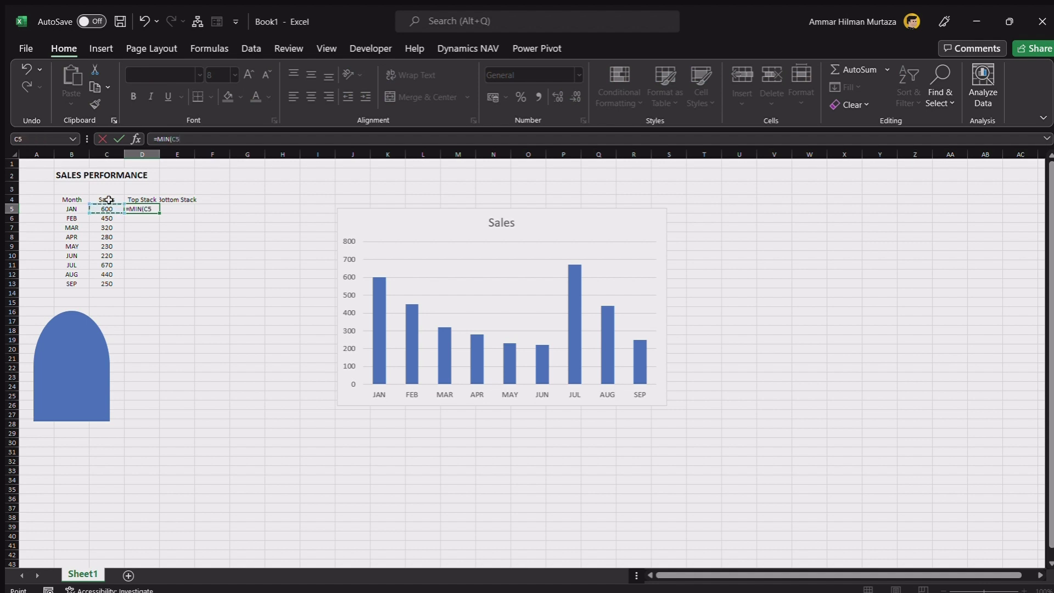
key(ctrl+shift+Down)
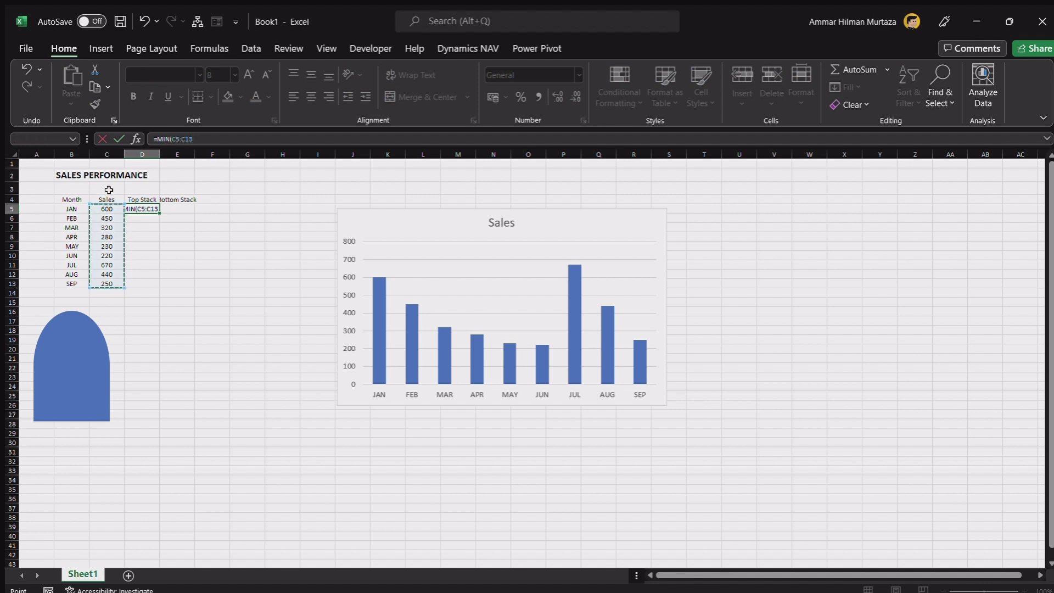
text()/2)
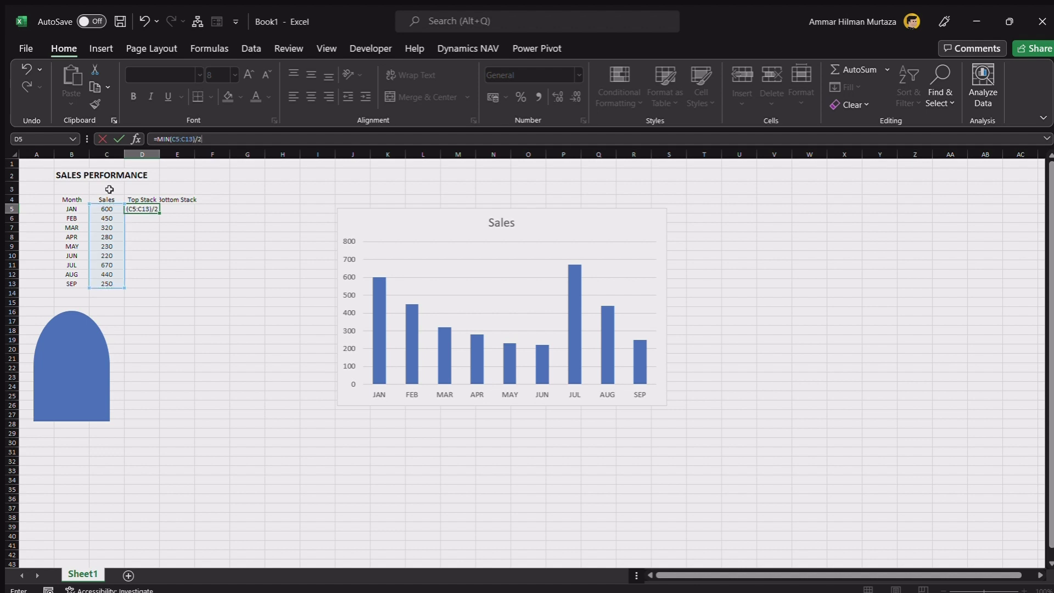
key(F2)
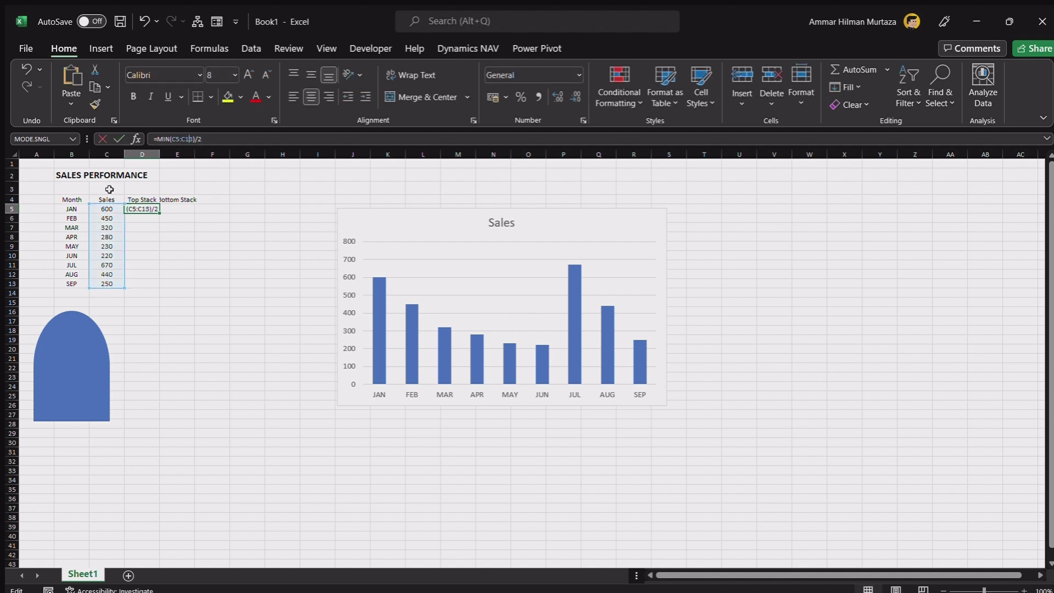
key(F4)
key(Return)
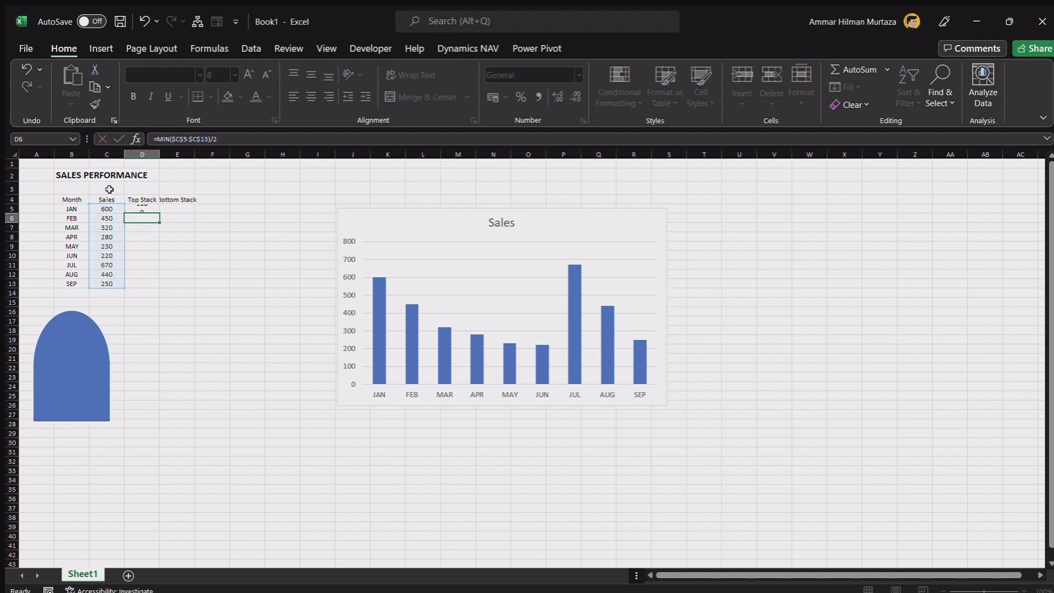
Copy the Top Stack formula in D5 down through D13
key(Up)
key(ctrl+c)
key(Down)
key(Down)
key(Down)
key(Down)
key(Down)
key(Down)
key(Down)
key(Down)
key(ctrl+shift+Up)
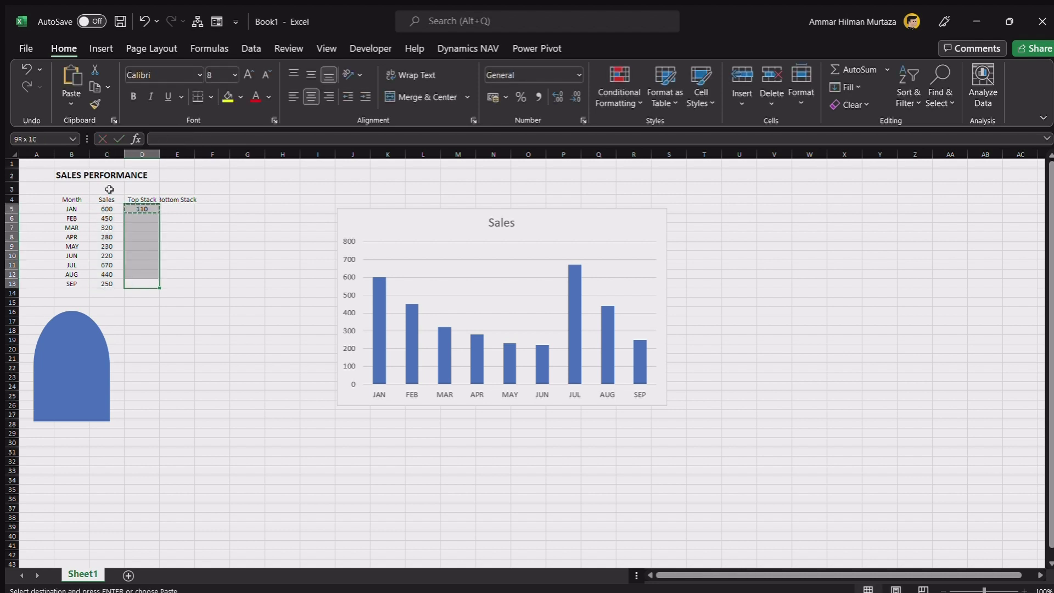
key(ctrl+v)
Enter the formula =C5-D5 in E5, the first Bottom Stack cell
key(Up)
key(Up)
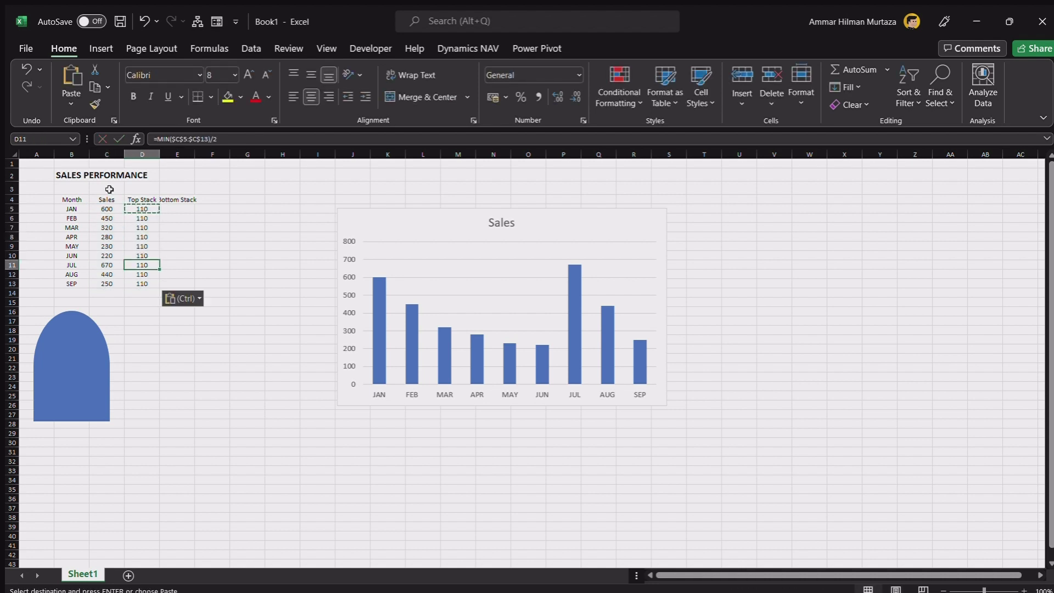
key(Up)
key(Up)
key(Up)
key(Up)
key(Up)
key(Up)
key(Right)
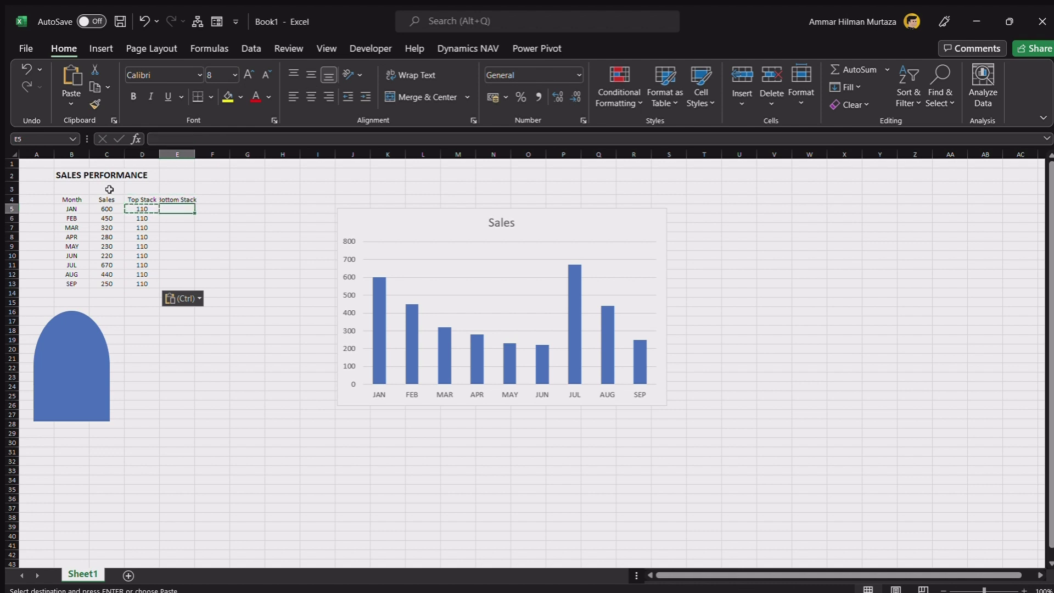
text(=)
key(Left)
key(Left)
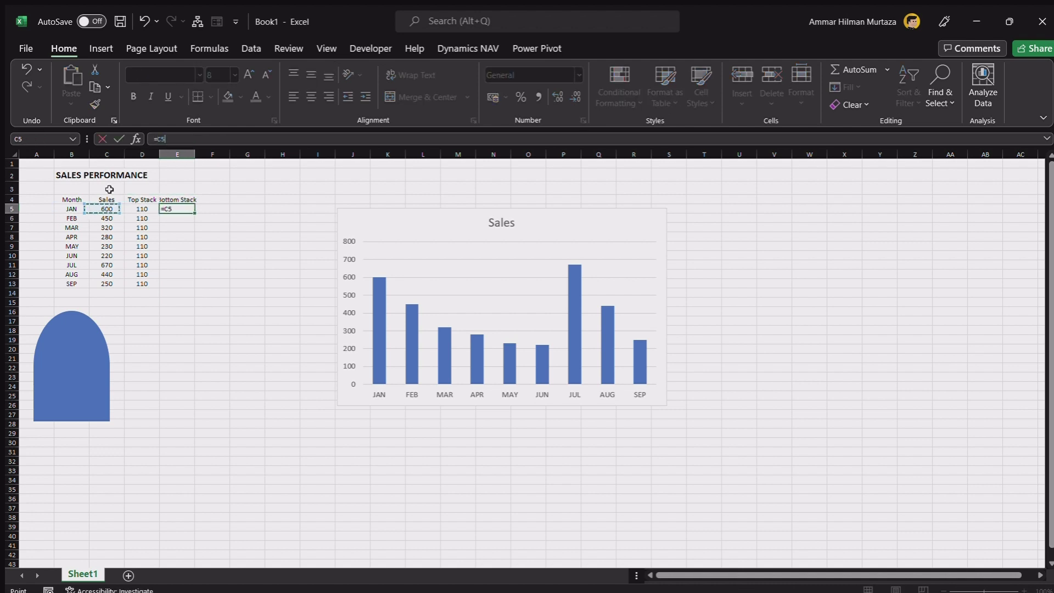
text(-)
key(Left)
key(Return)
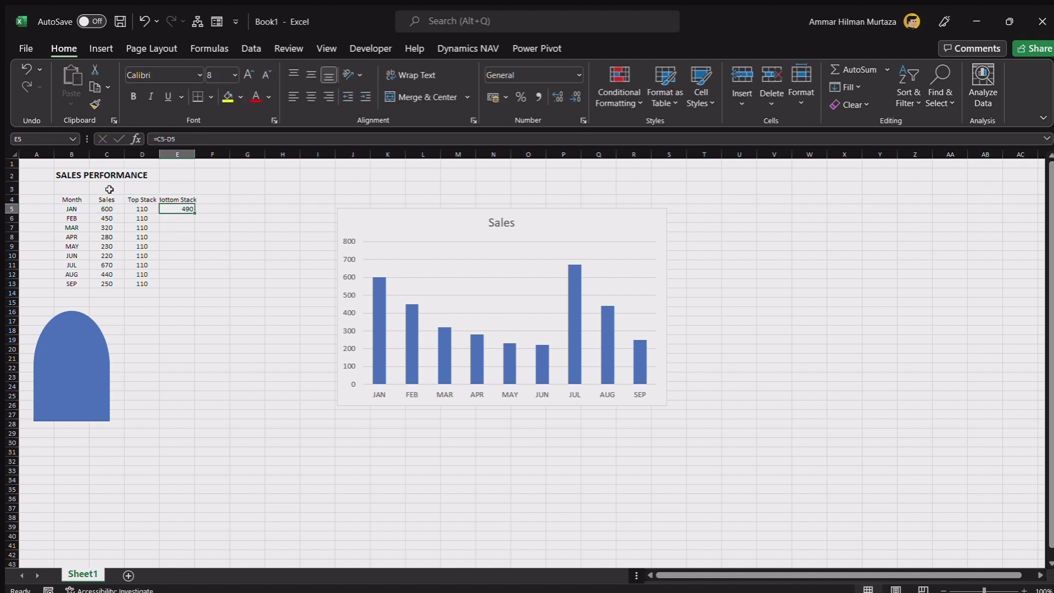
Copy the Bottom Stack formula in E5 down through E13
key(ctrl+c)
key(Left)
key(ctrl+Down)
key(Right)
key(ctrl+shift+Up)
key(ctrl+v)
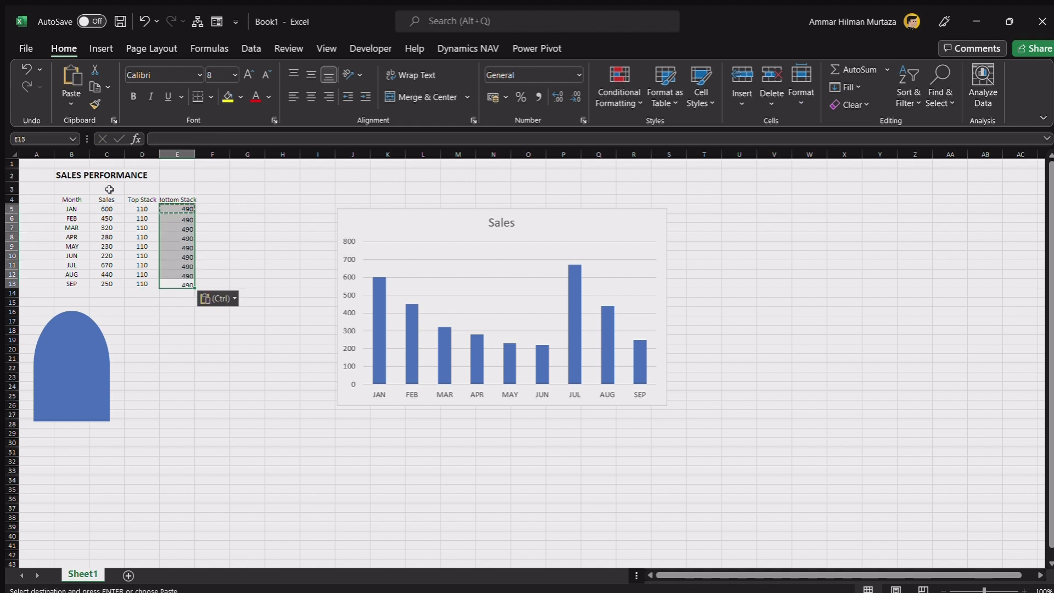
Delete the existing Sales column chart from the sheet
click(335, 232)
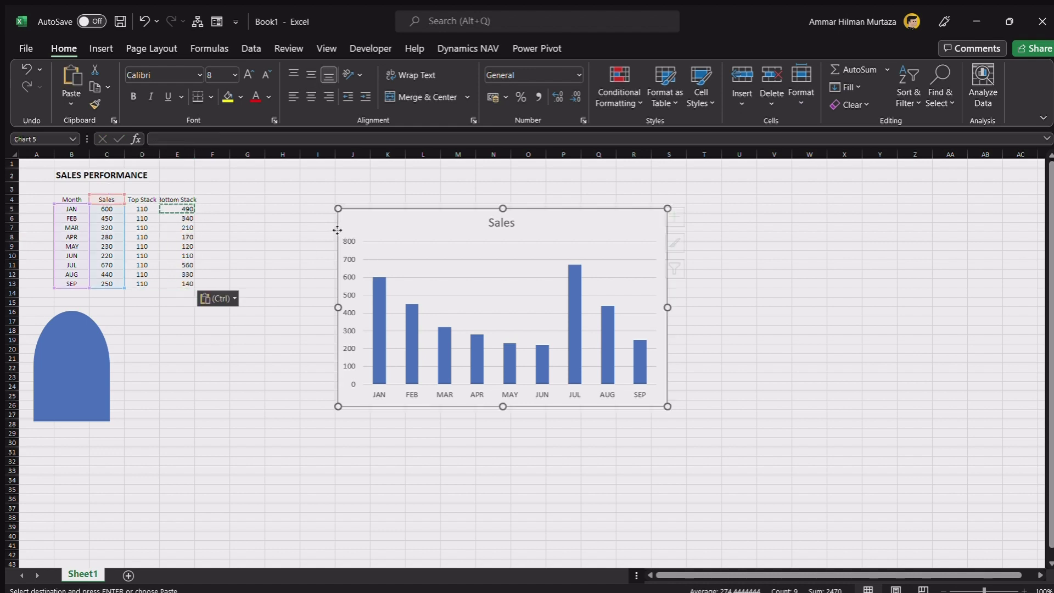
key(Delete)
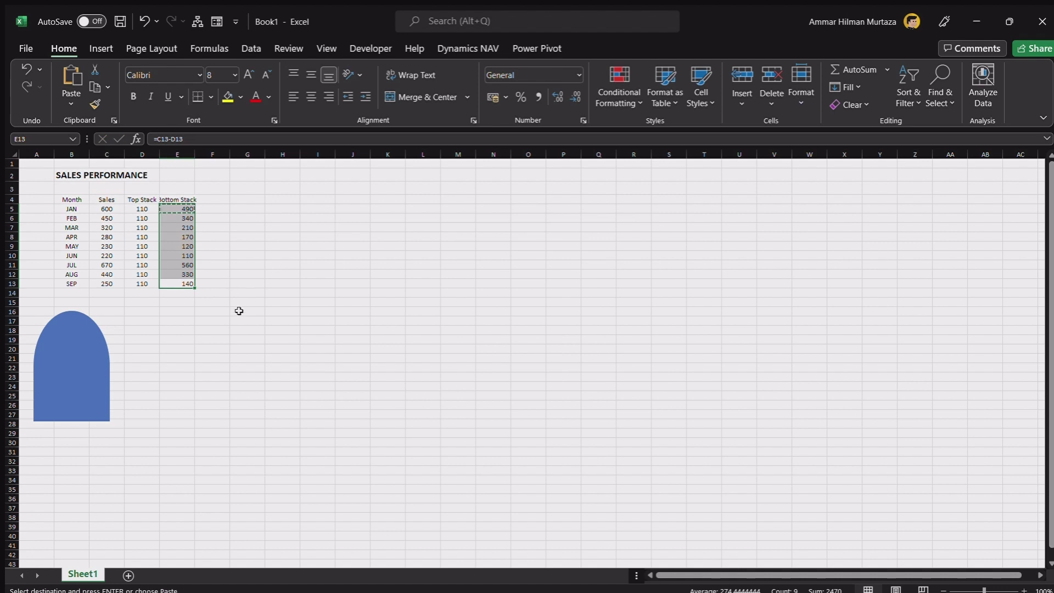
click(310, 259)
click(260, 197)
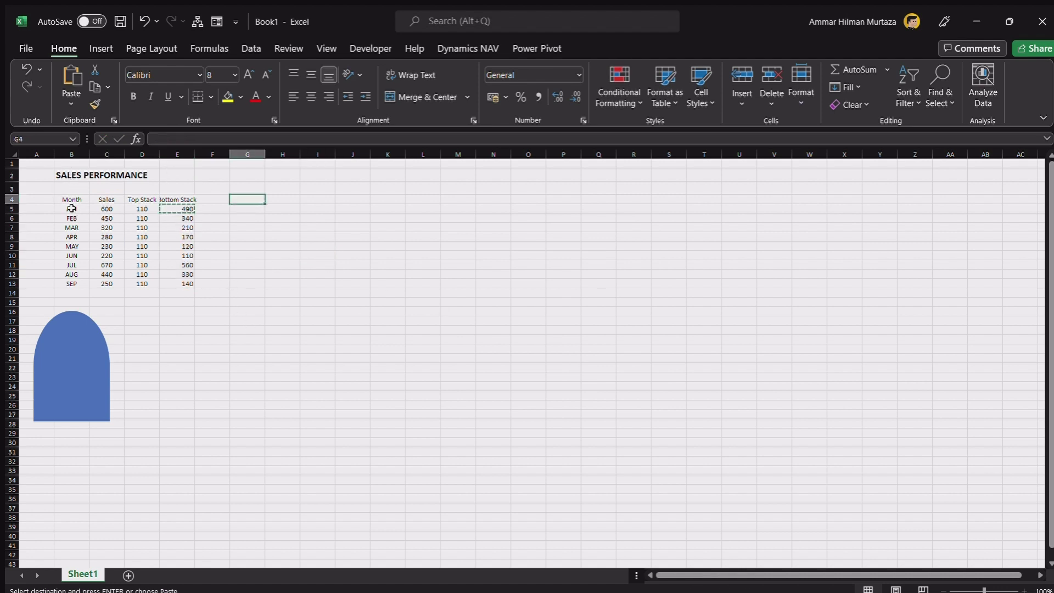
Insert a stacked column chart from B4:E13 and remove its vertical axis, gridlines and legend
drag(71, 200, 188, 286)
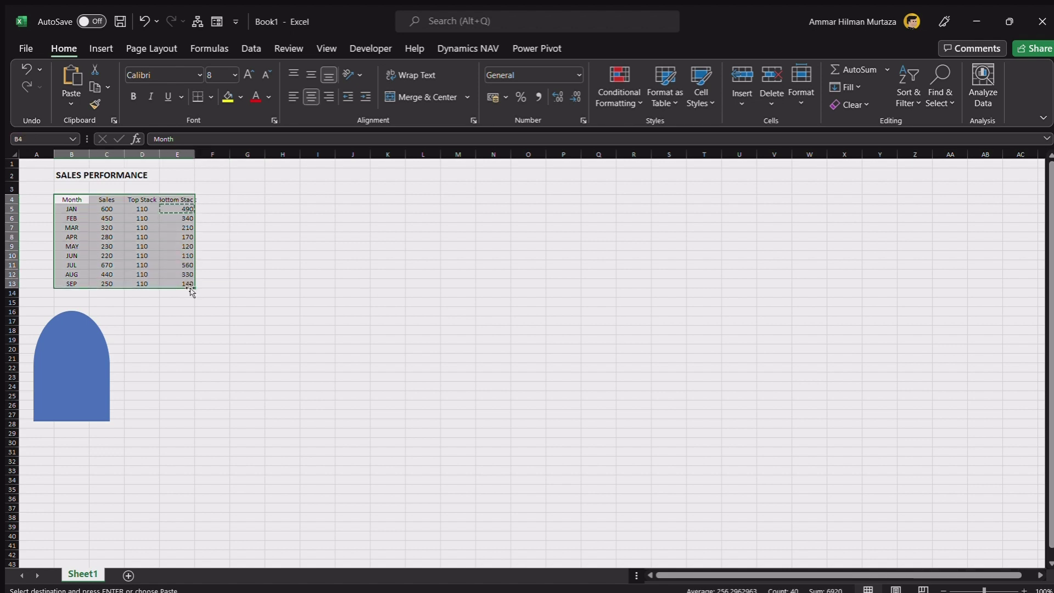
click(95, 50)
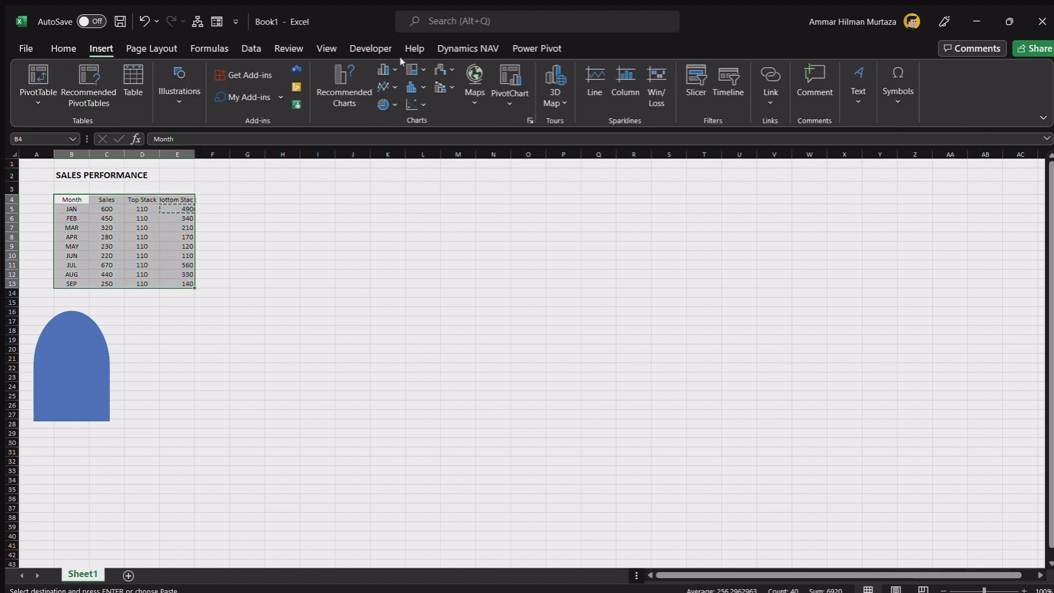
click(392, 70)
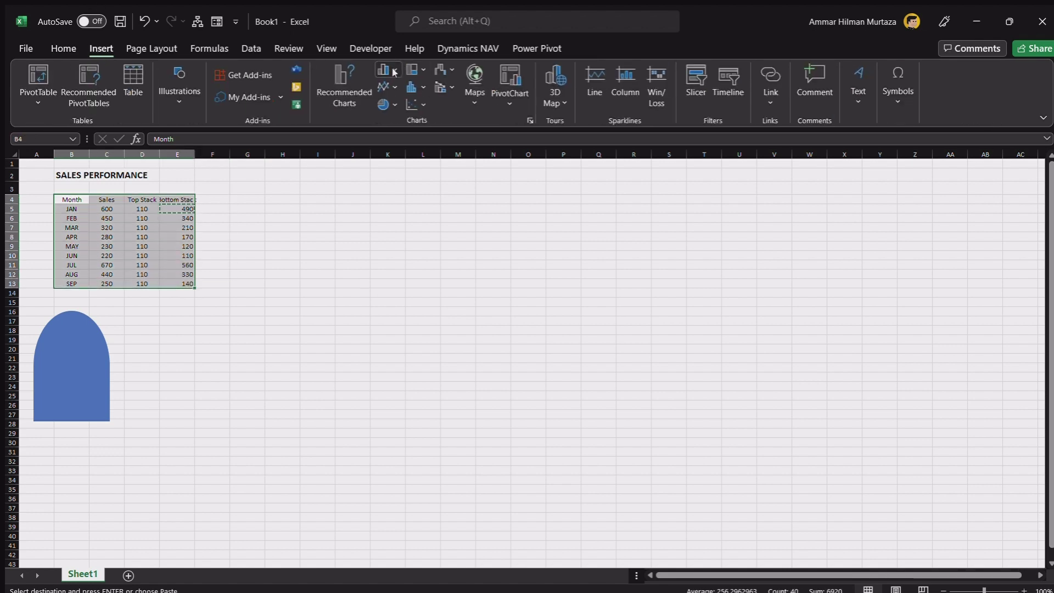
click(429, 113)
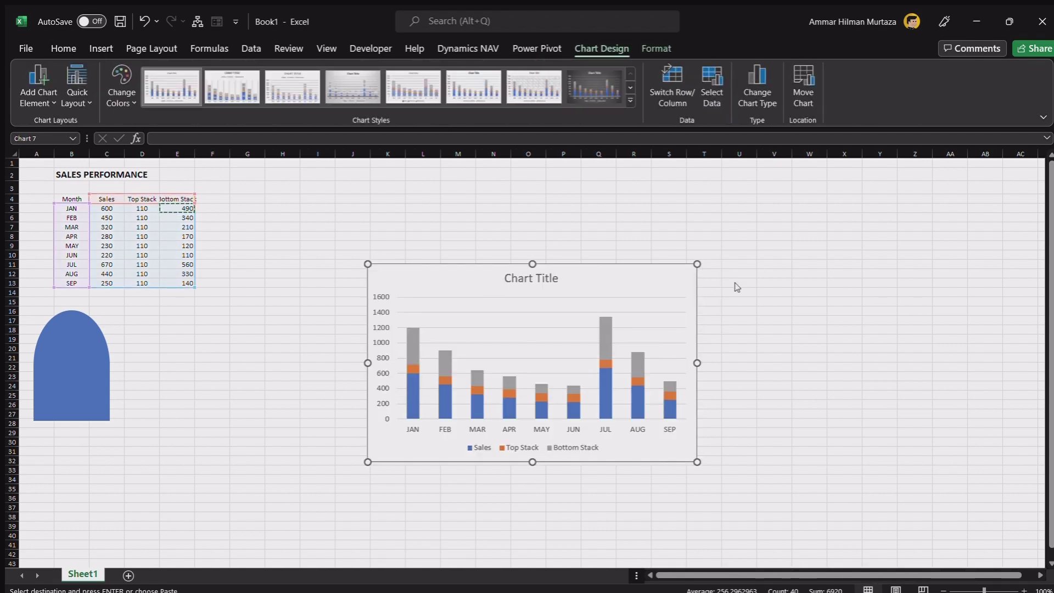
click(741, 381)
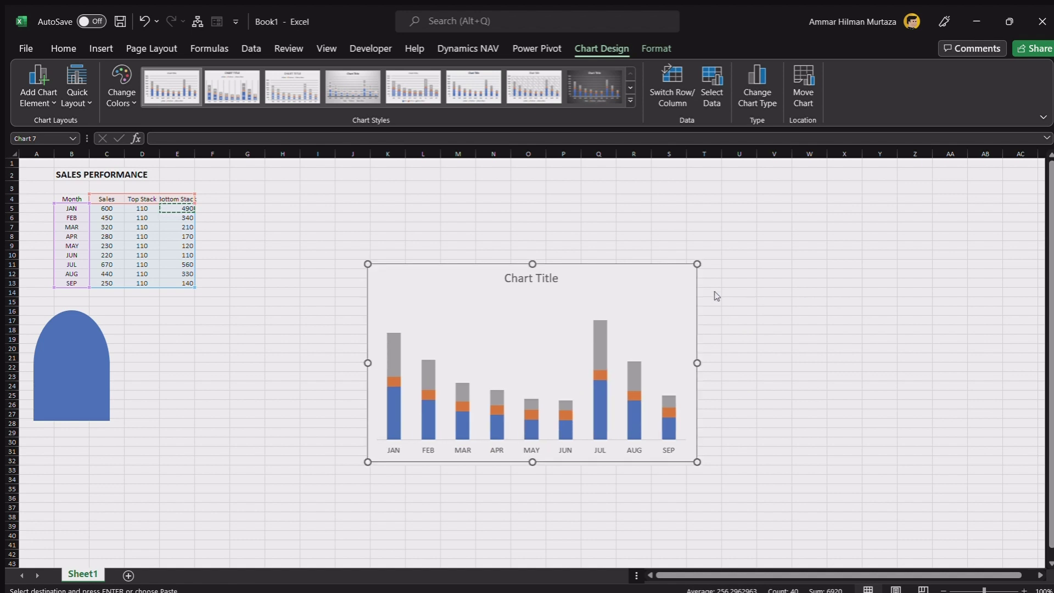
Link the chart title to cell B2 so it reads SALES PERFORMANCE
click(510, 273)
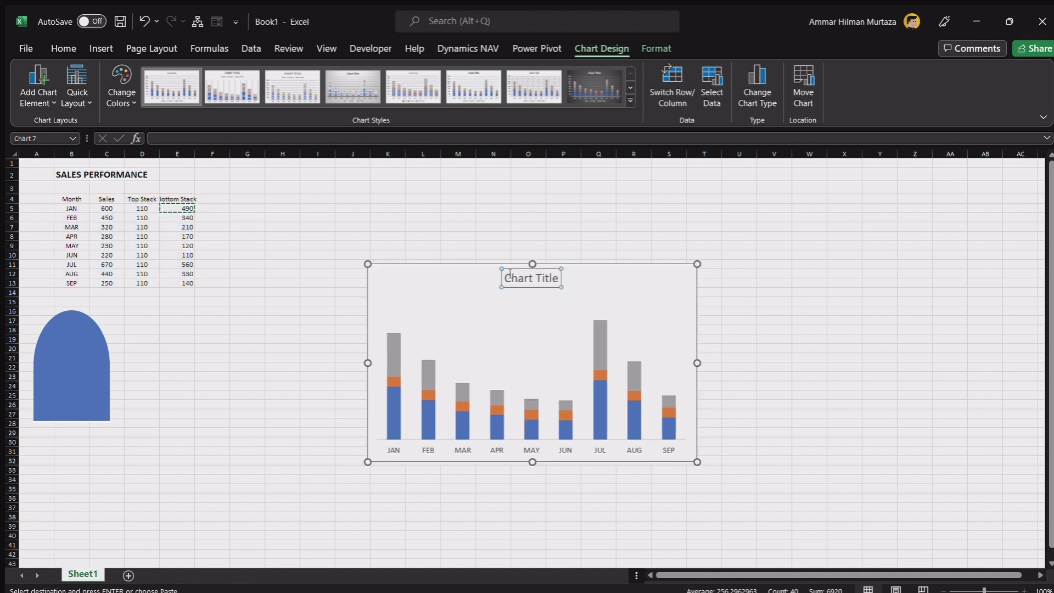
click(269, 139)
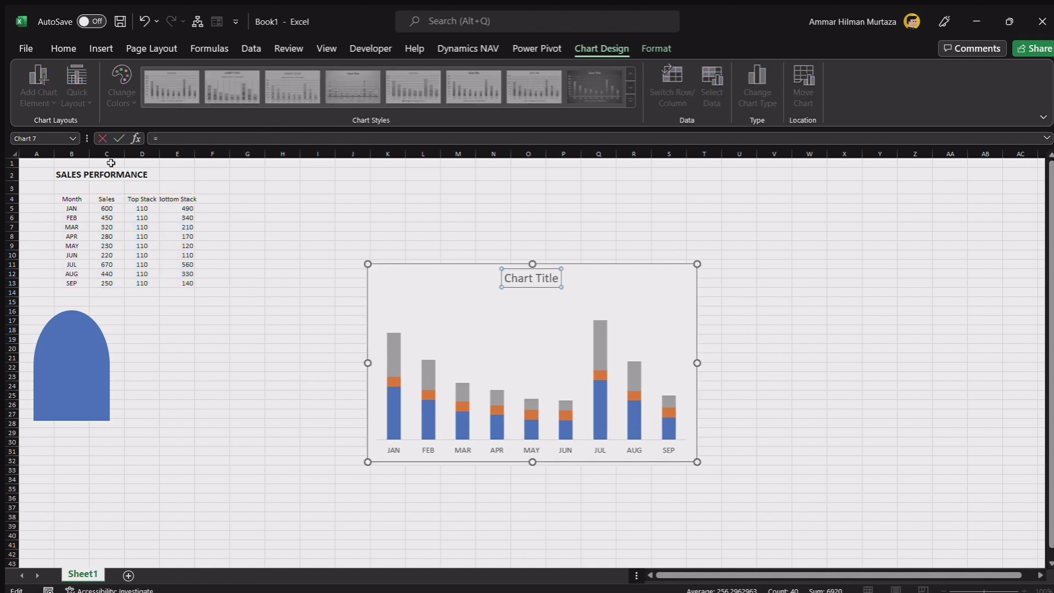
text(=)
click(74, 175)
key(Return)
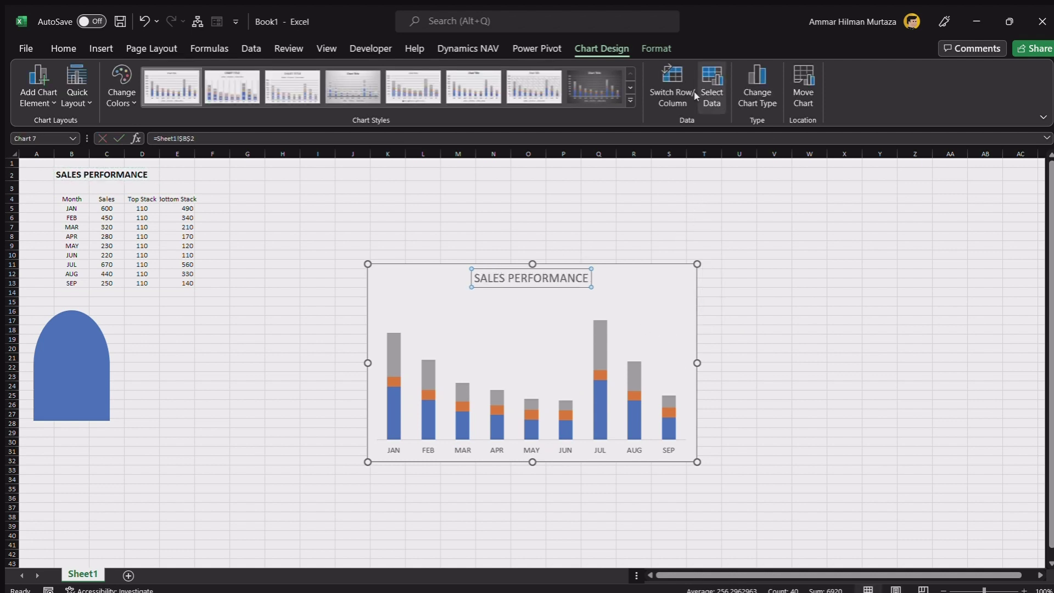
Exclude the Sales series from the chart's data, leaving only Top Stack and Bottom Stack plotted
click(709, 93)
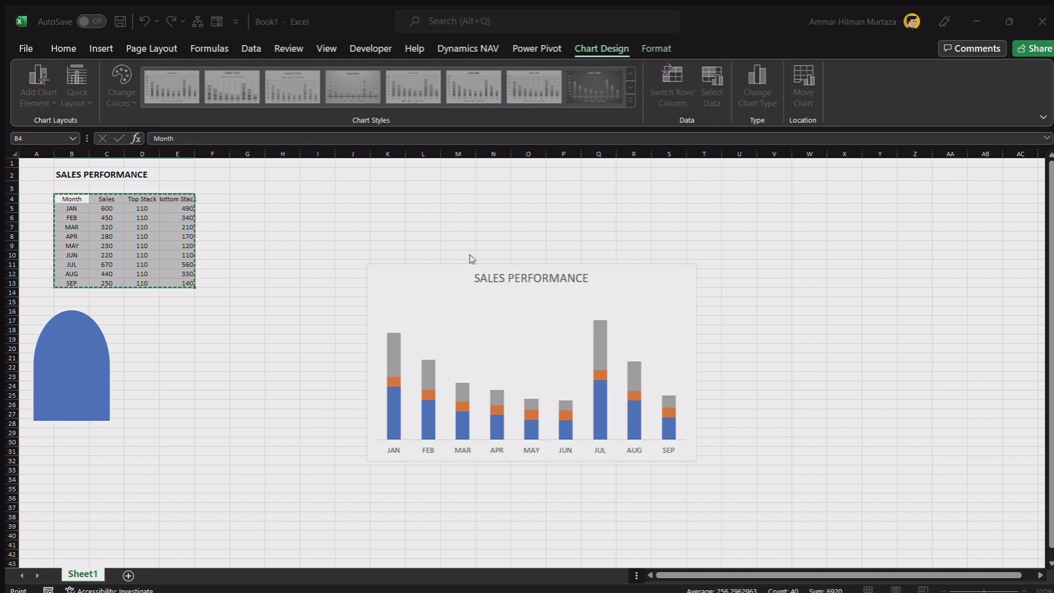
click(416, 320)
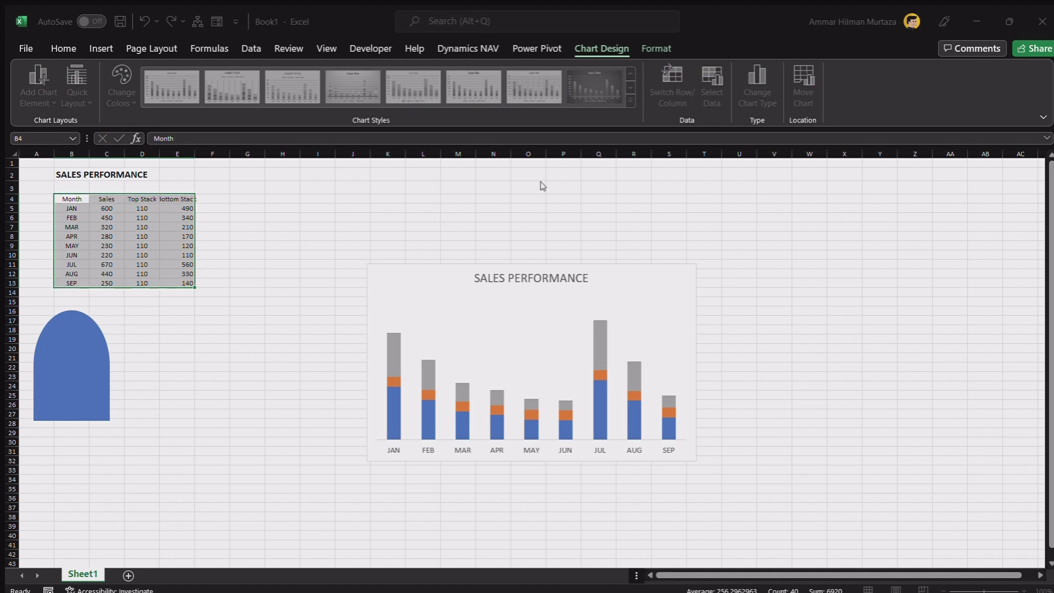
click(607, 234)
click(858, 297)
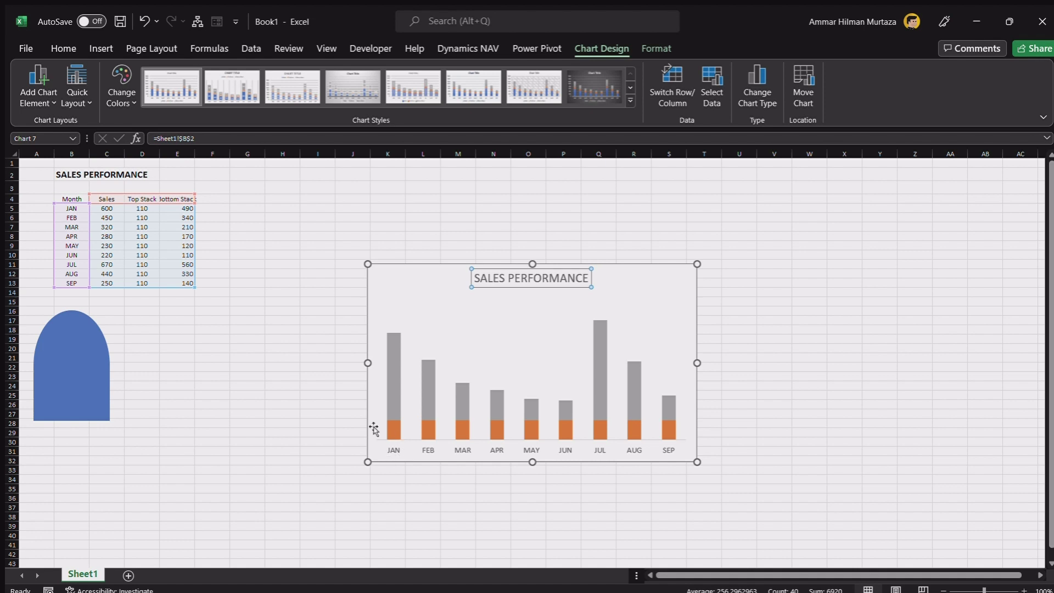
Reorder the chart series so Top Stack sits above Bottom Stack, and move the chart closer to the data table
click(719, 68)
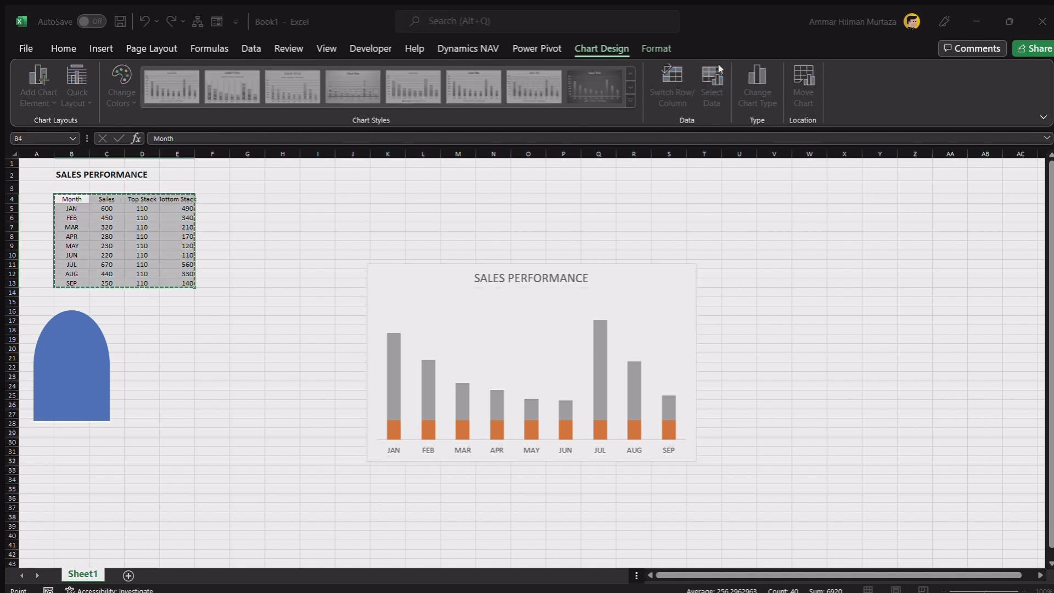
click(612, 218)
click(610, 222)
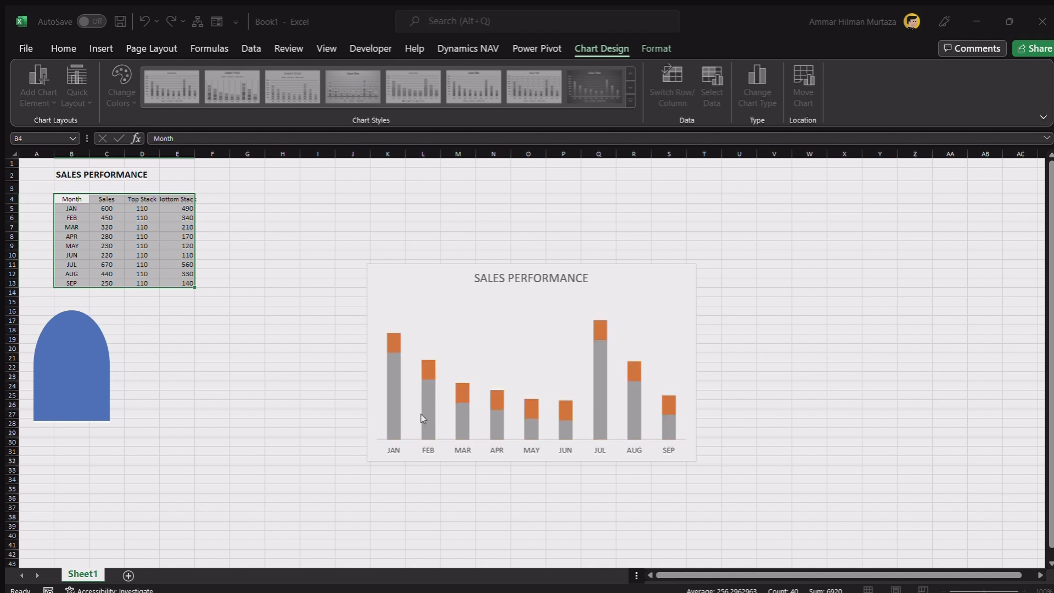
click(860, 294)
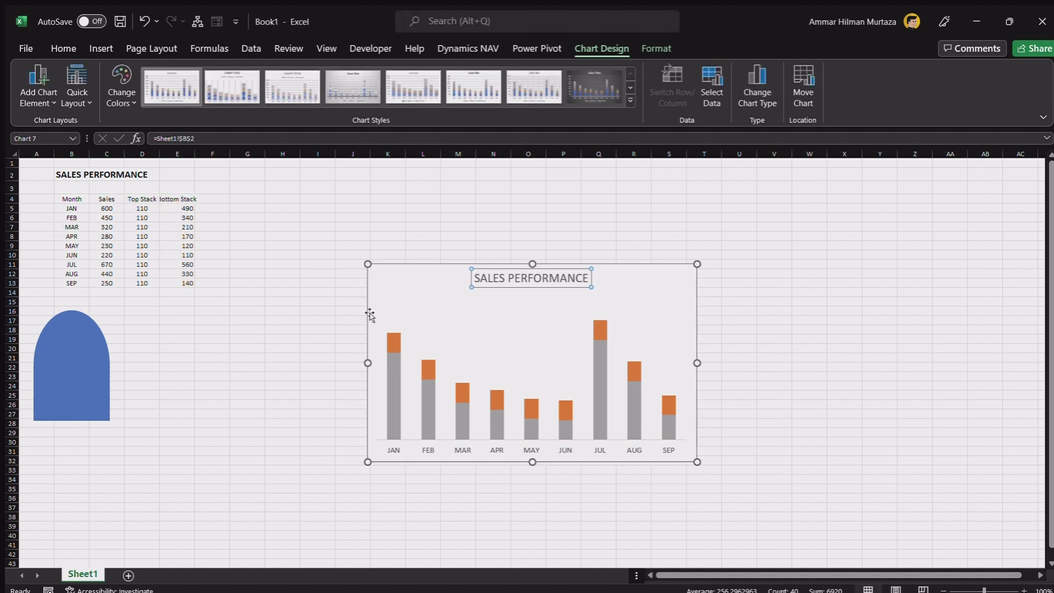
drag(367, 313, 288, 243)
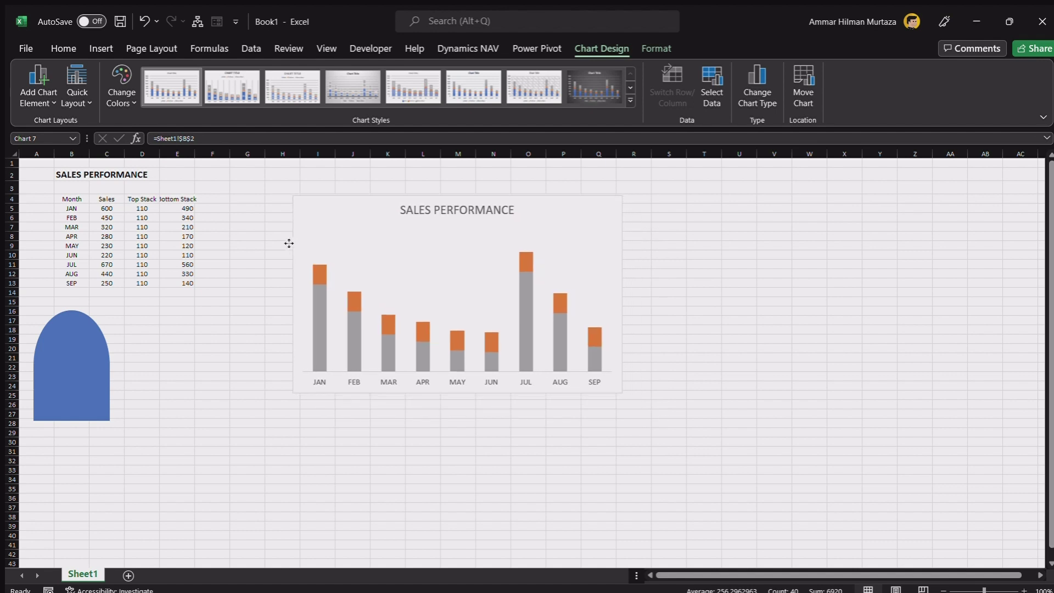
click(203, 360)
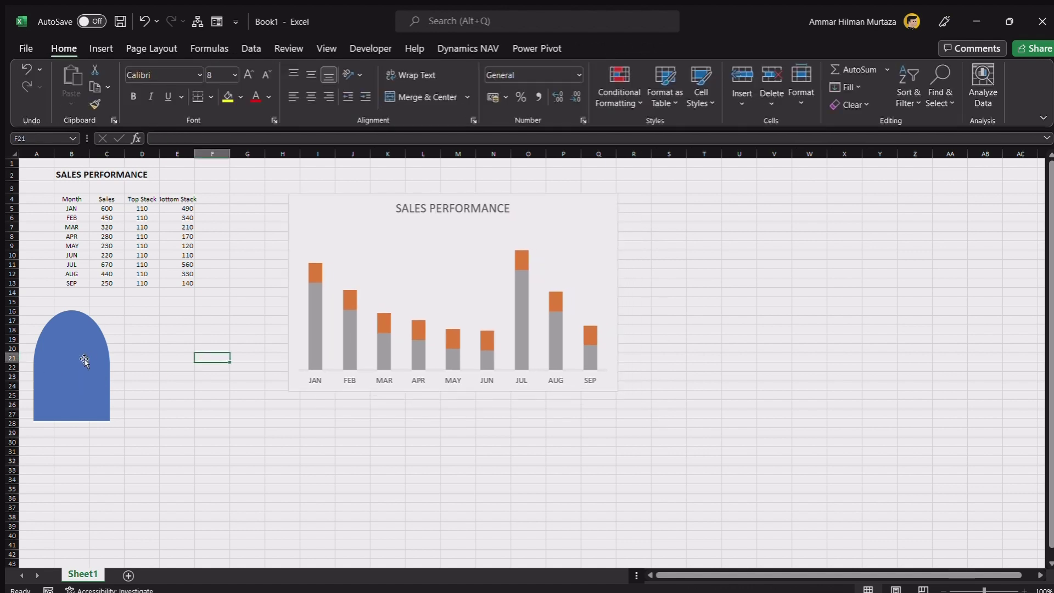
Set the gap width of the chart's column series to 50%
click(345, 326)
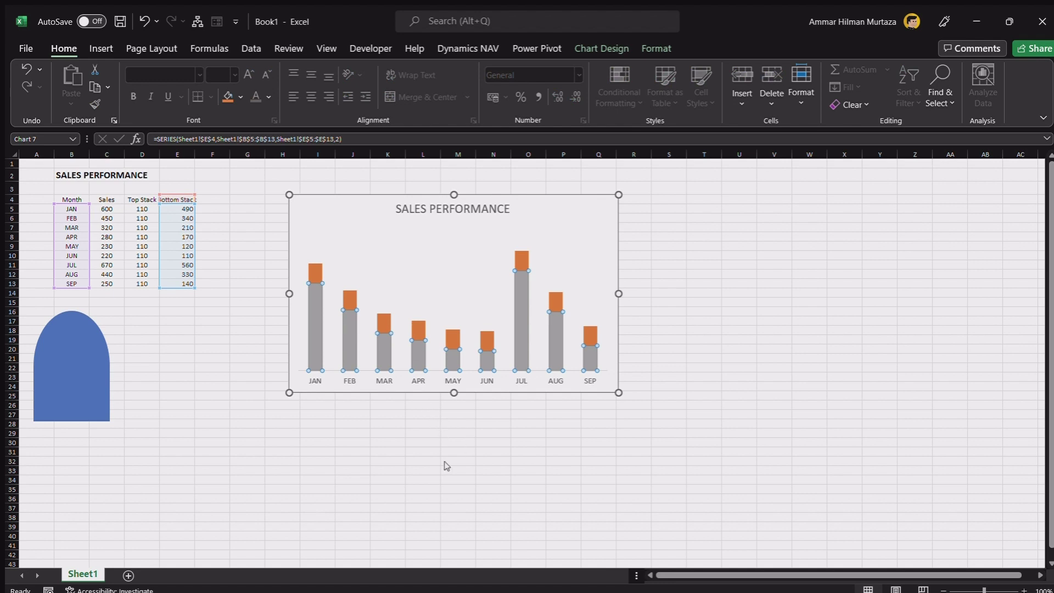
key(ctrl+1)
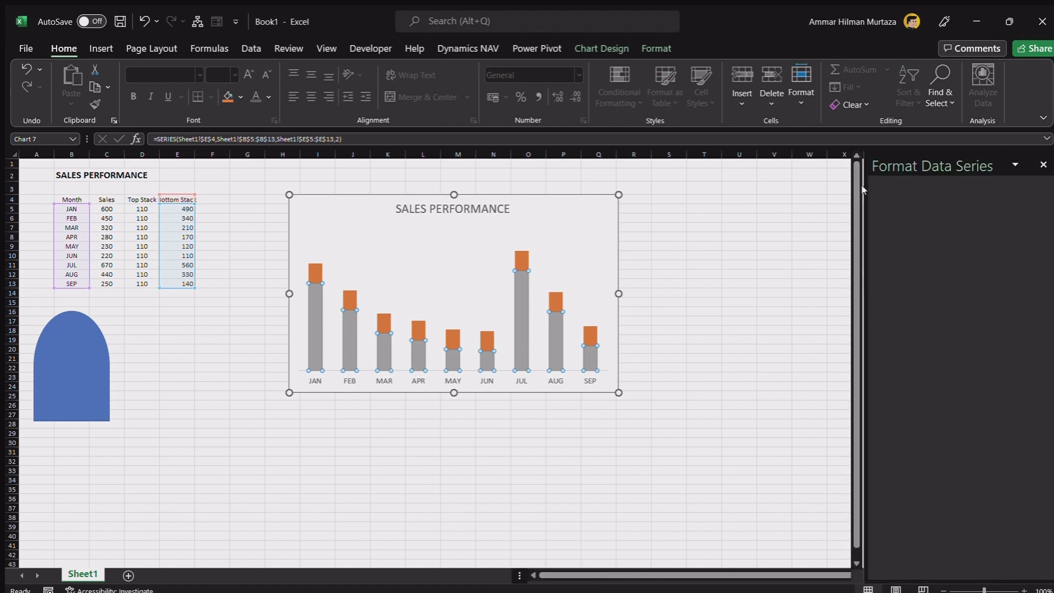
drag(1012, 329, 948, 314)
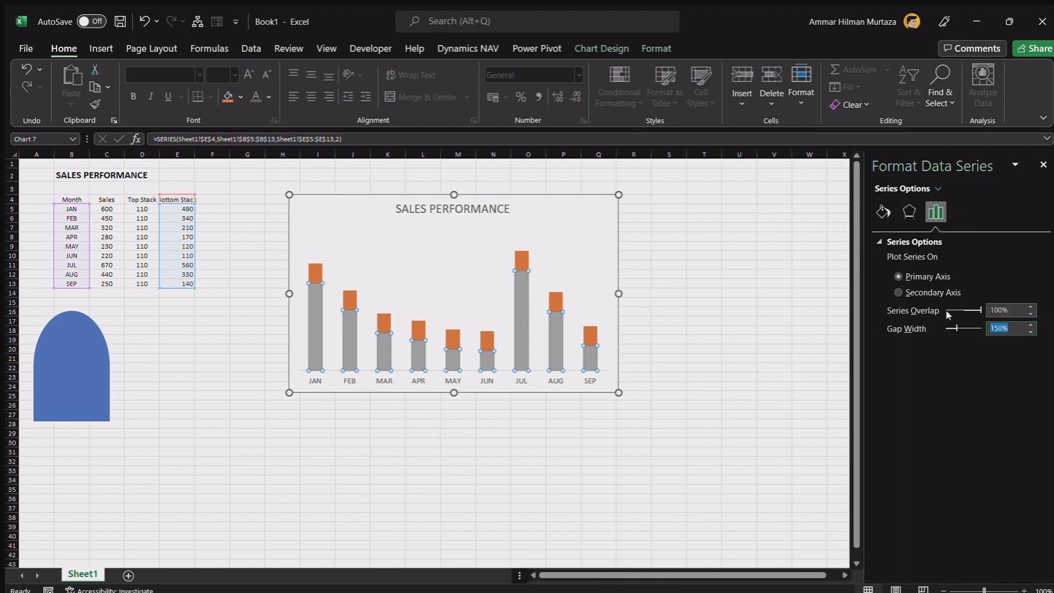
text(50)
key(Return)
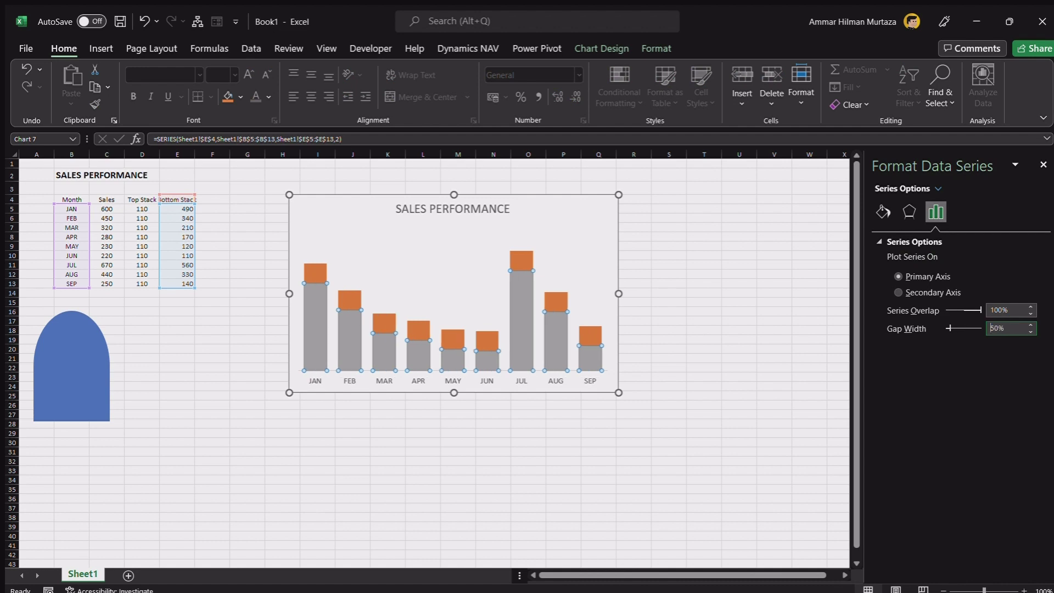
click(689, 311)
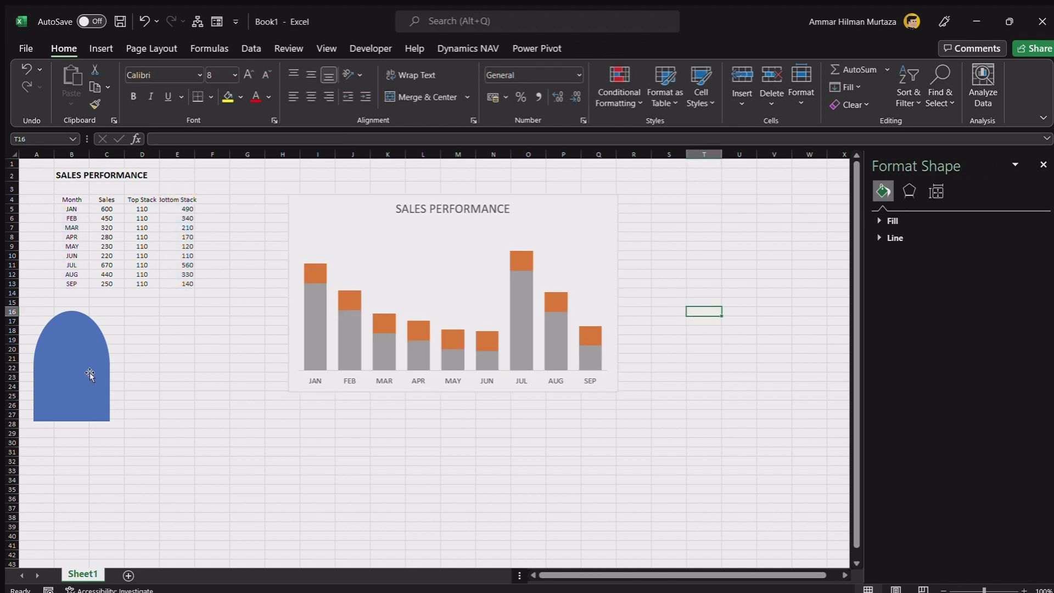
click(188, 375)
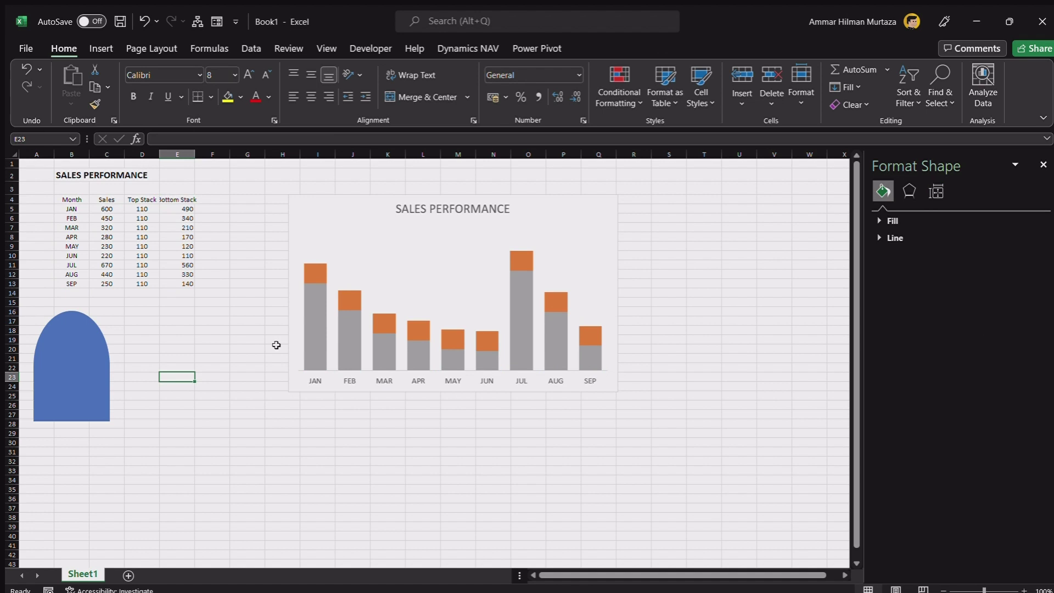
Fill the Bottom Stack series with solid dark blue
click(313, 325)
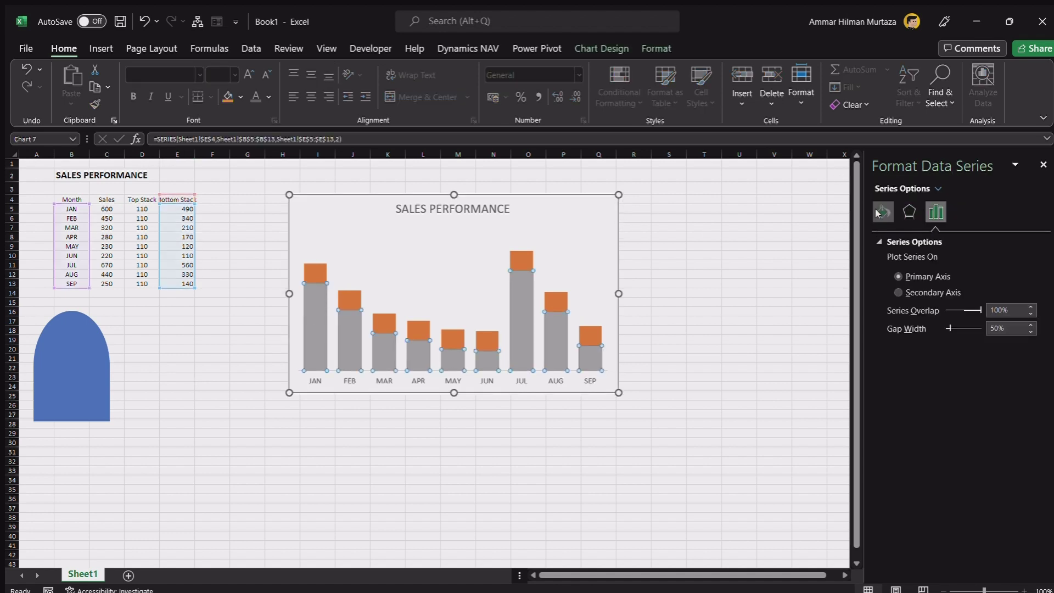
click(878, 213)
click(872, 240)
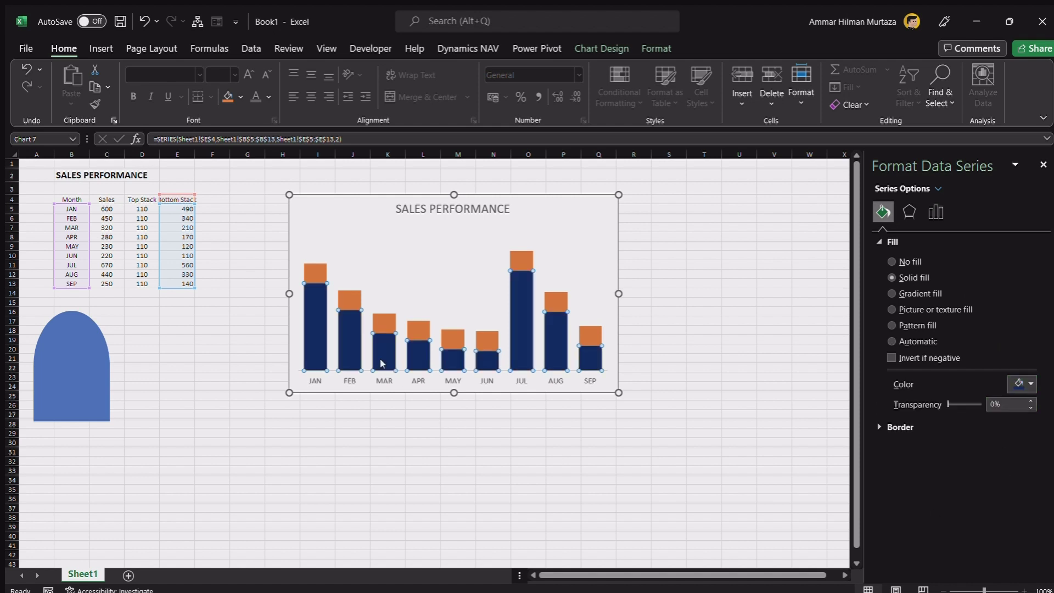
click(188, 383)
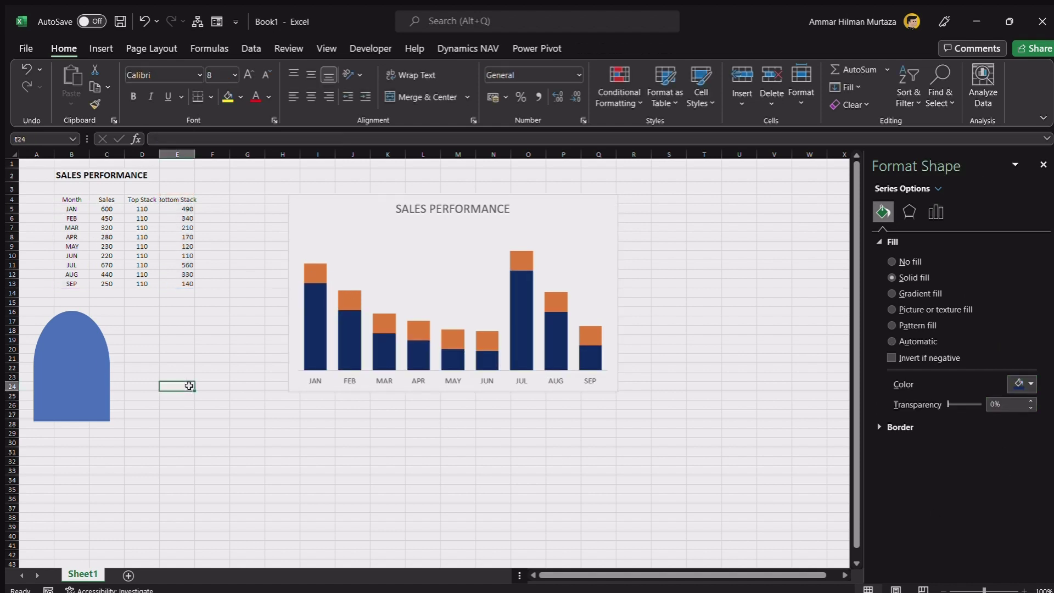
Move the Delay shape slightly to the right beneath the data table and fill it with the same dark blue
drag(68, 364, 104, 364)
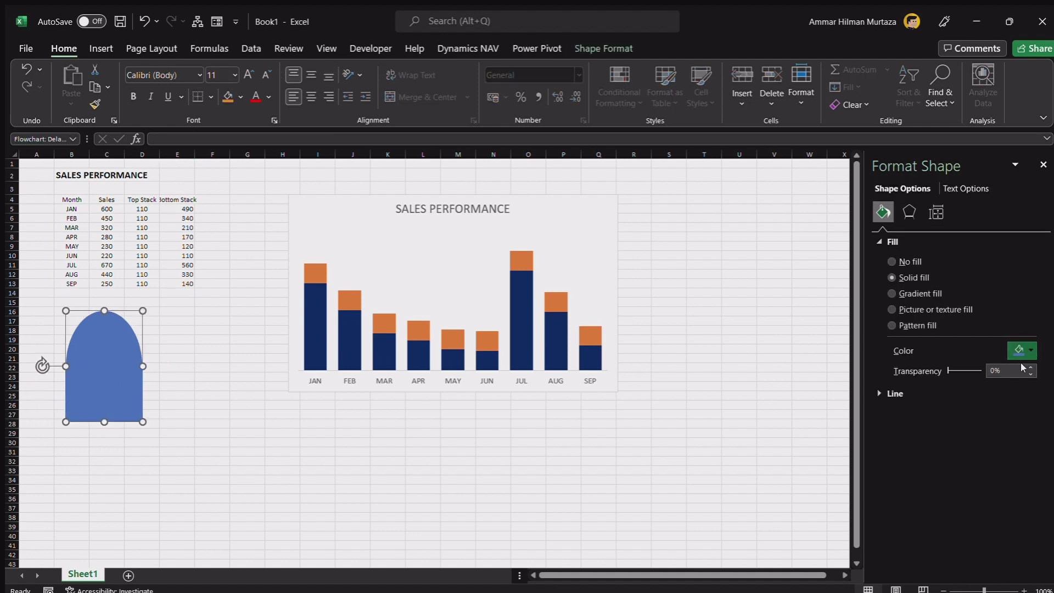
click(423, 439)
click(113, 357)
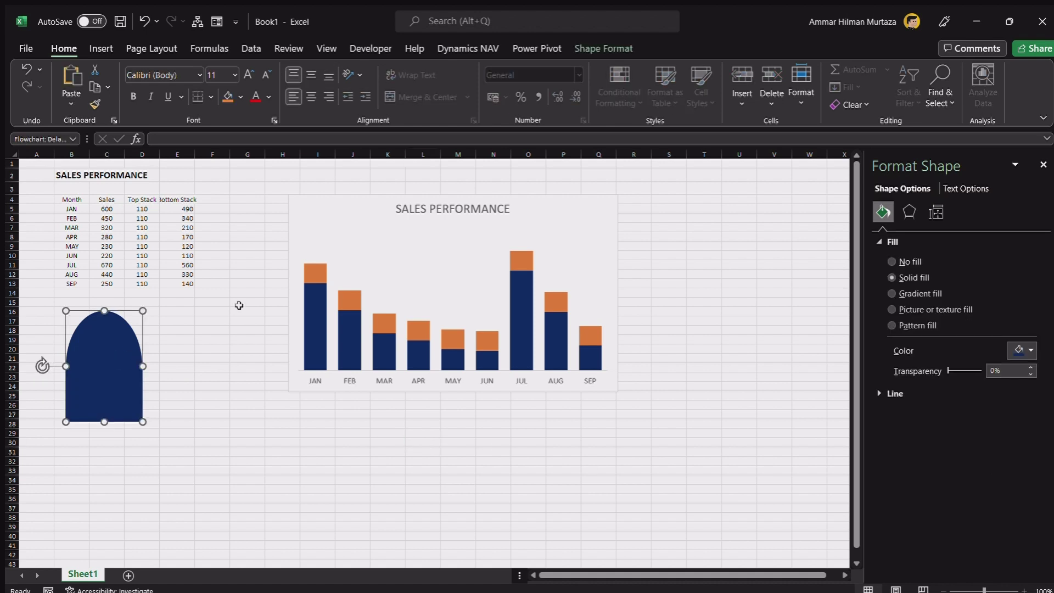
Paste the copied dark blue Delay shape onto the Top Stack series to round the column tops
click(316, 272)
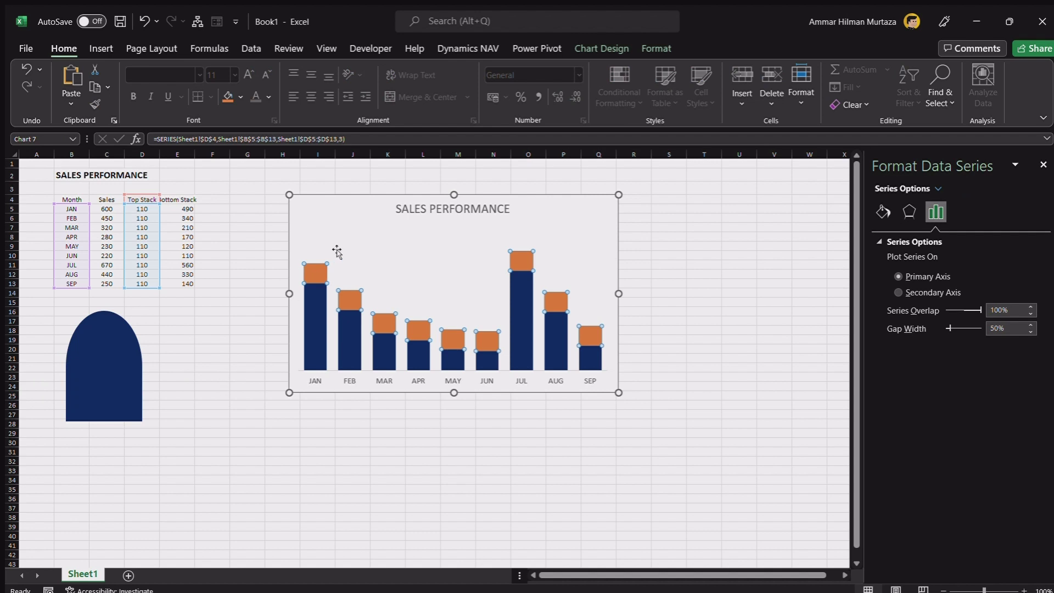
key(ctrl+v)
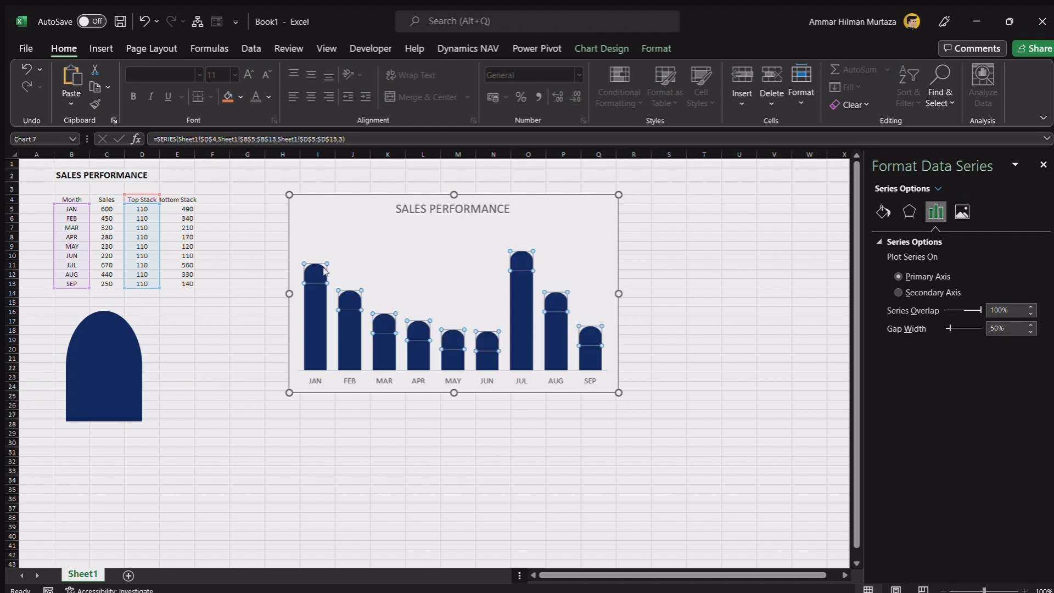
click(238, 355)
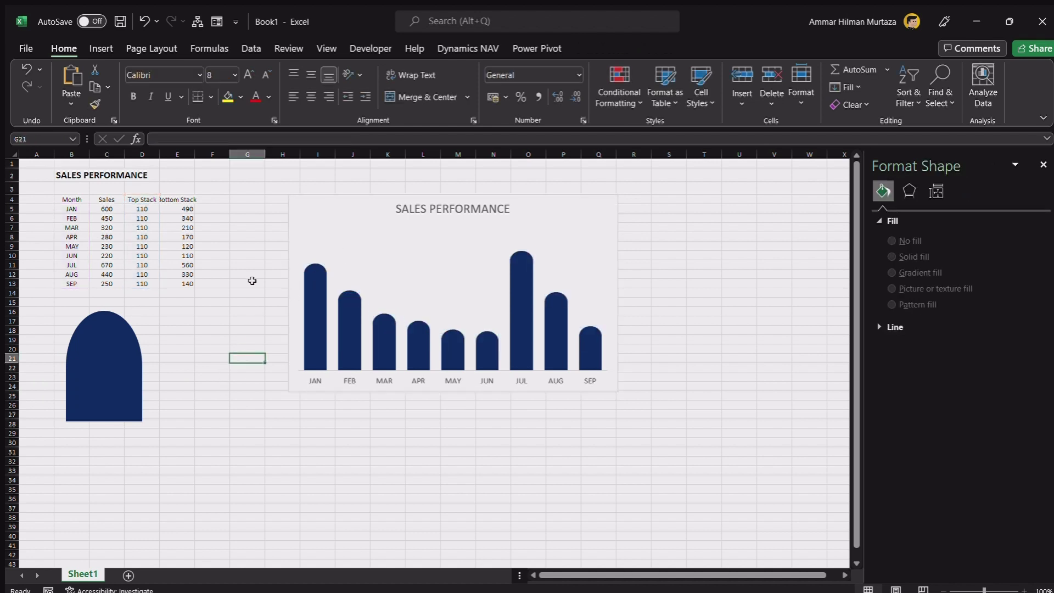
Remove the horizontal month axis from the chart
click(607, 364)
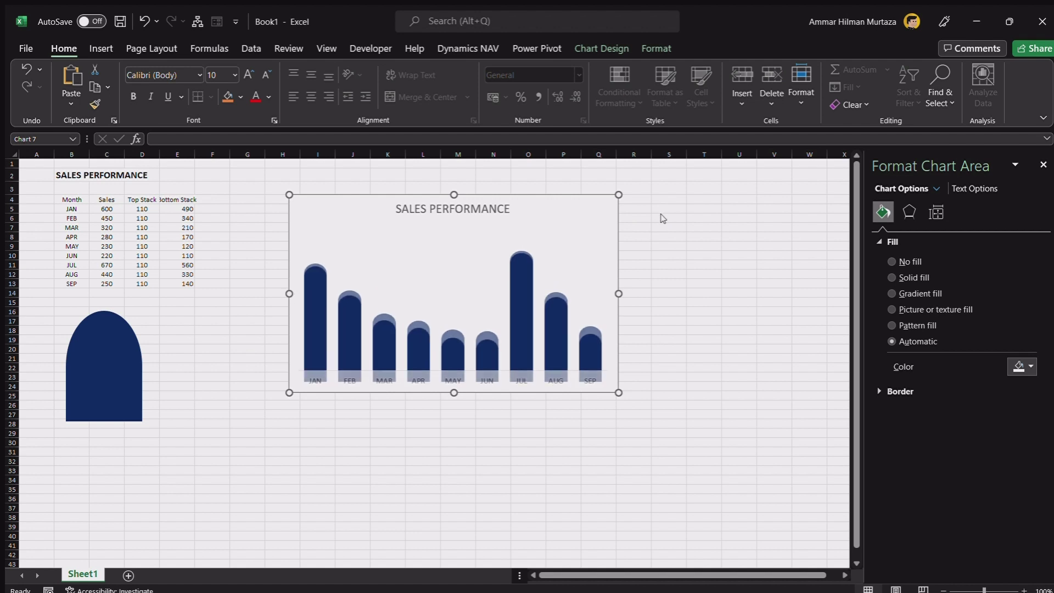
click(646, 400)
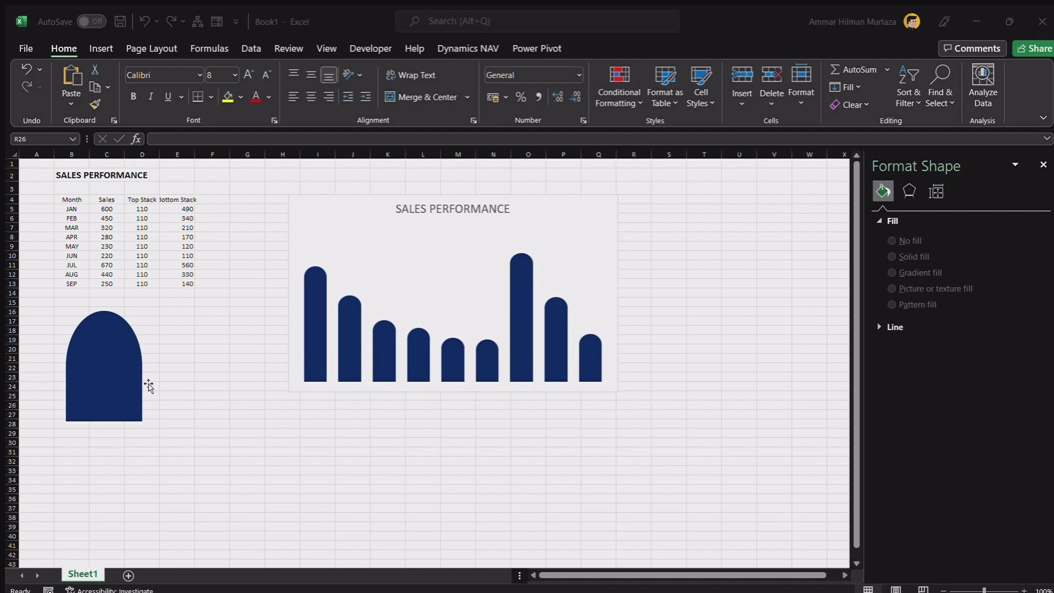
click(311, 247)
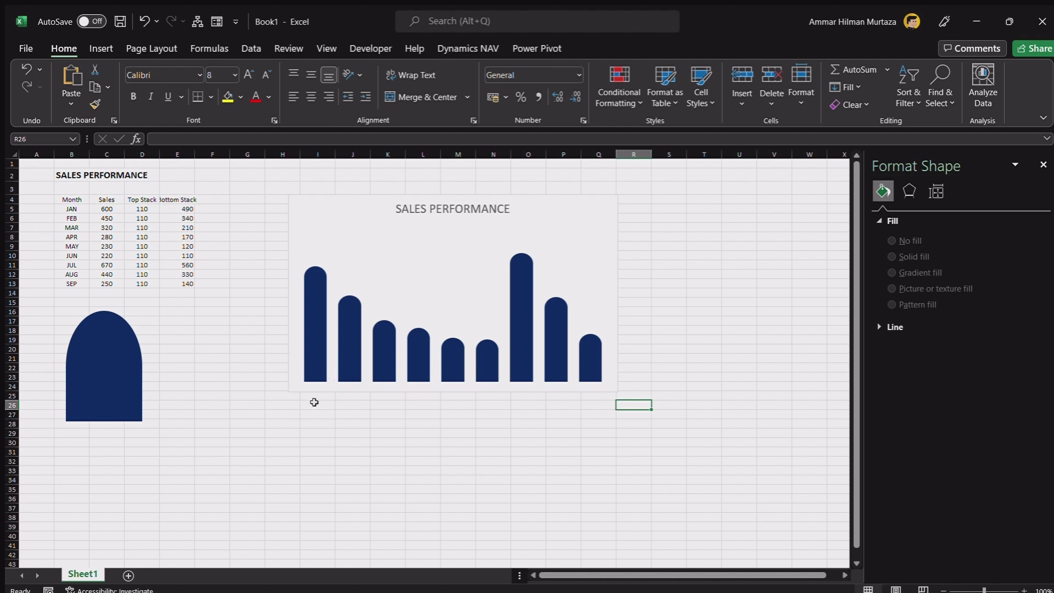
Add data labels to the Top Stack series and make their text white and bold
click(310, 277)
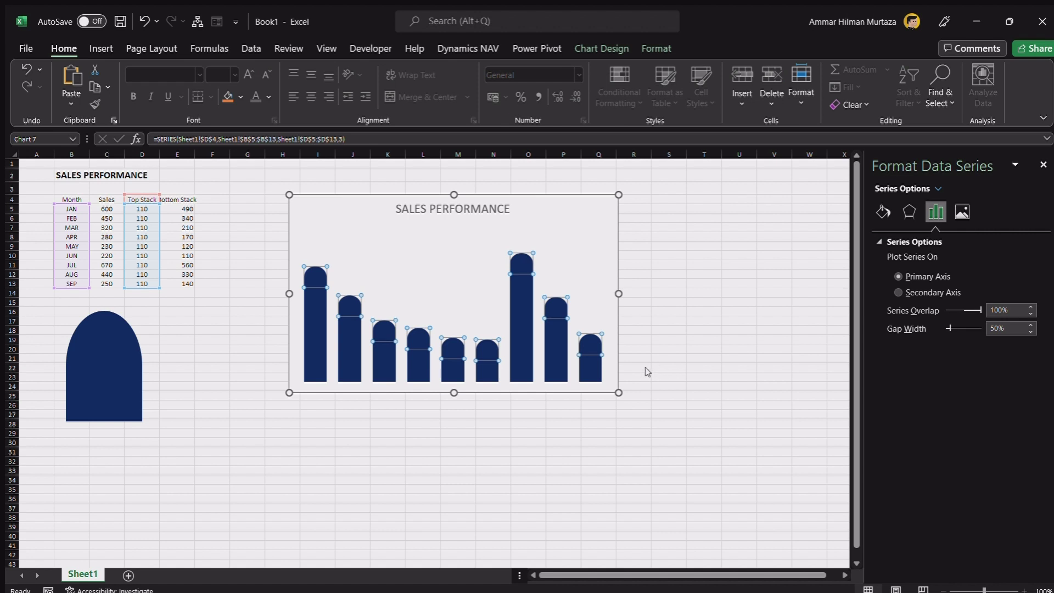
click(686, 370)
click(521, 263)
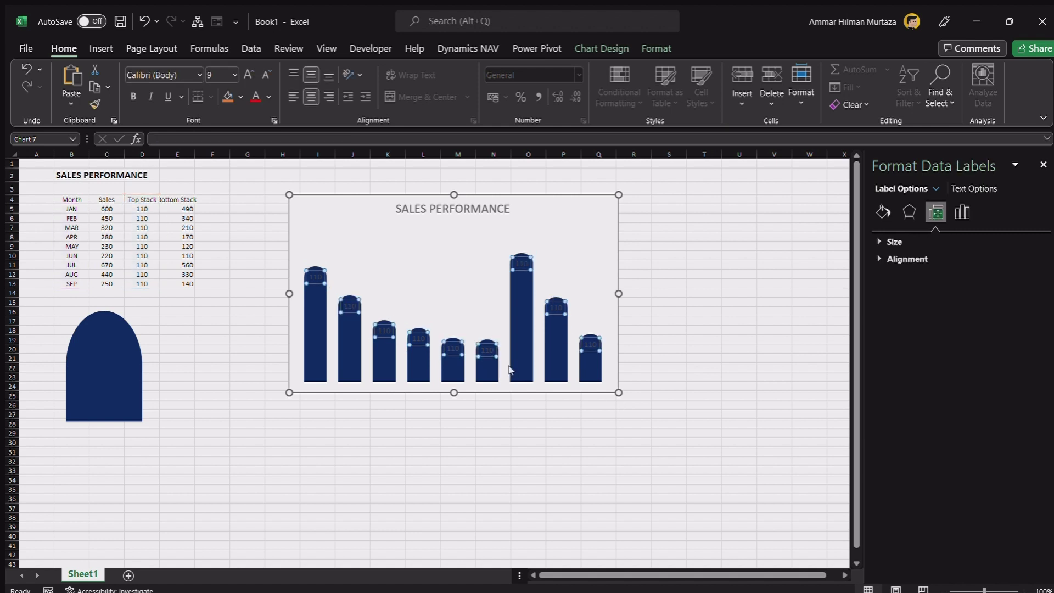
click(961, 187)
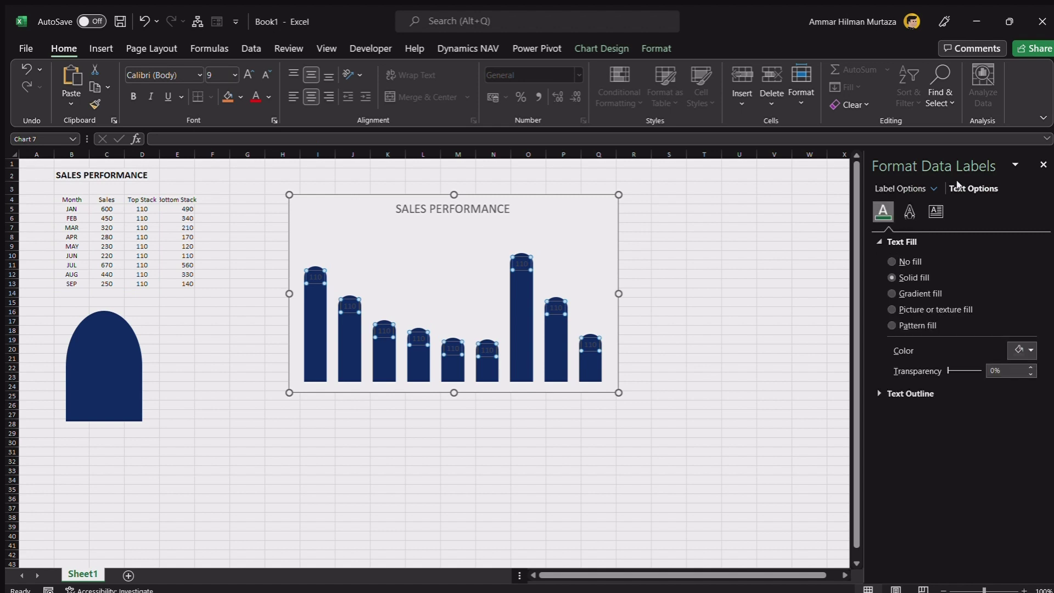
click(1018, 349)
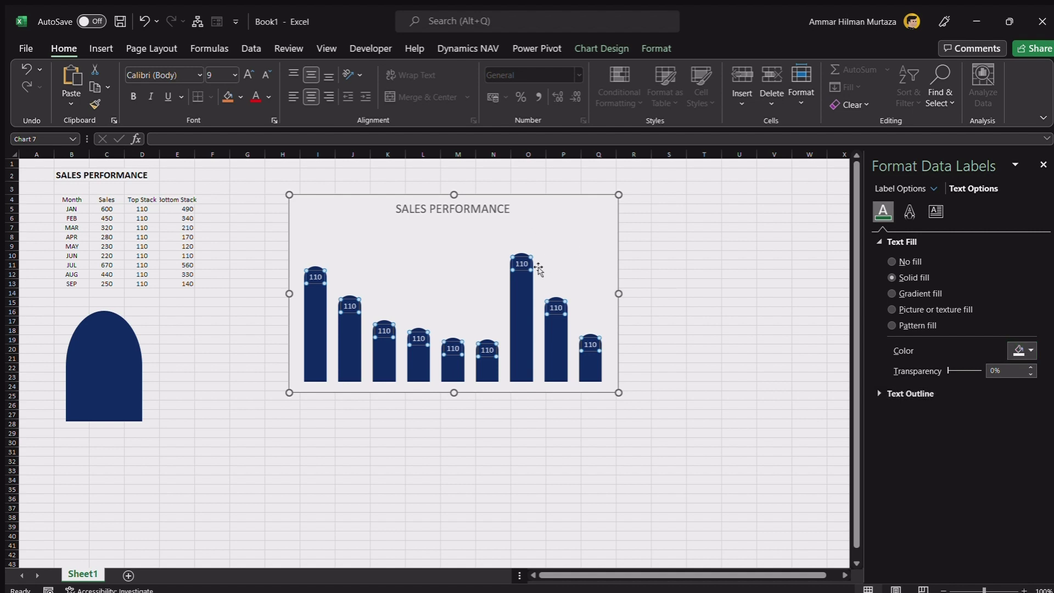
key(ctrl+b)
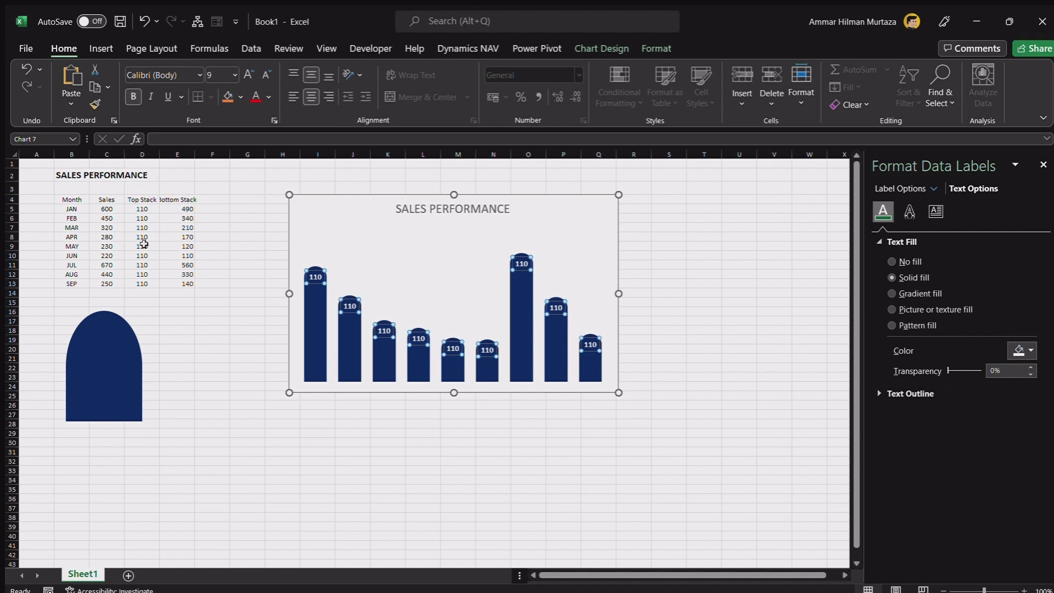
Replace the Top Stack labels' own values with the Sales values from cells C5:C13
click(904, 187)
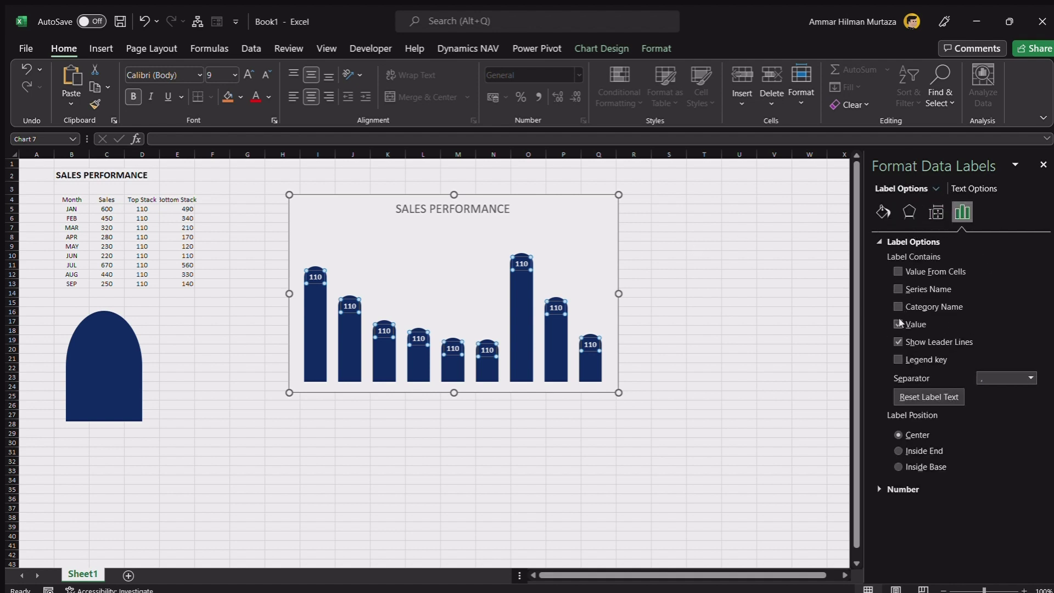
click(898, 324)
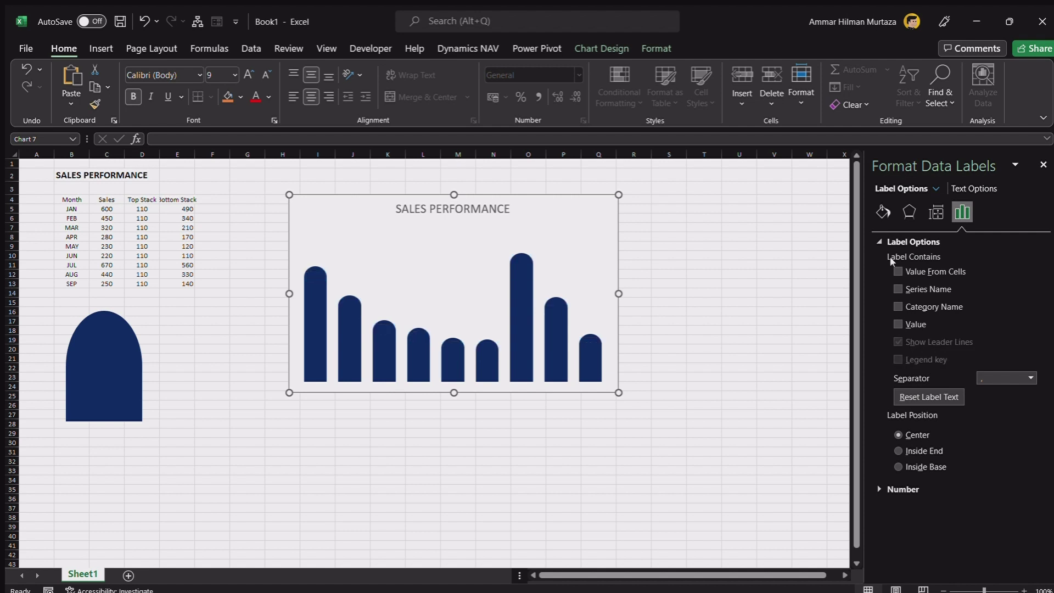
click(897, 271)
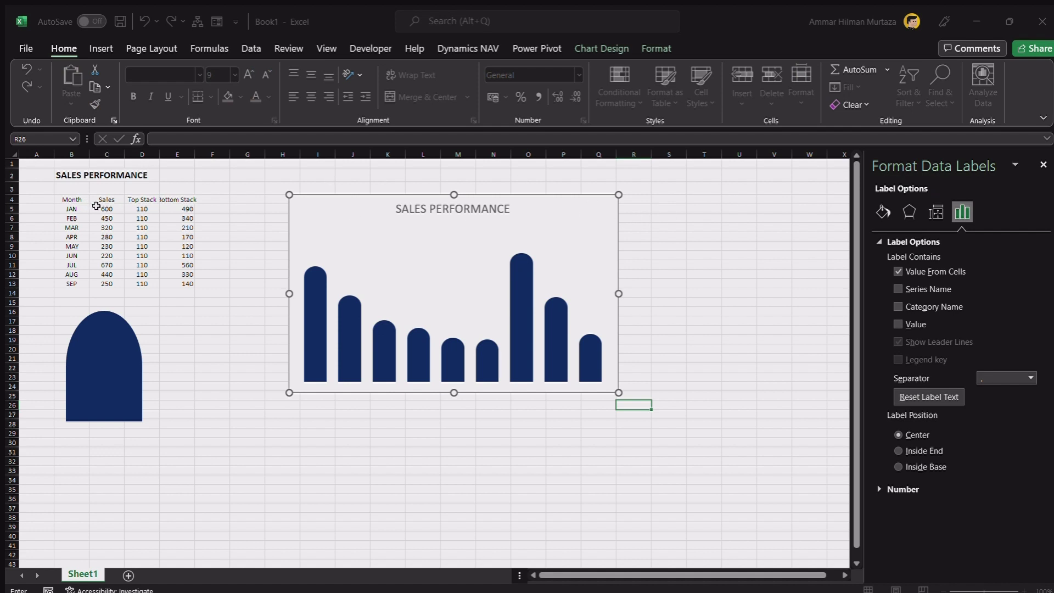
drag(102, 207, 102, 286)
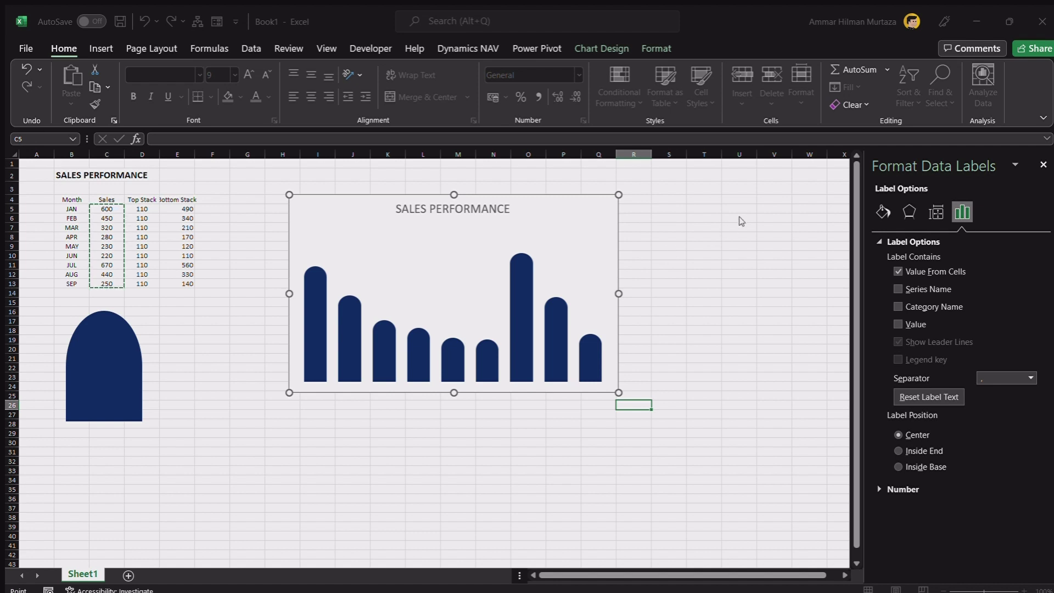
key(Return)
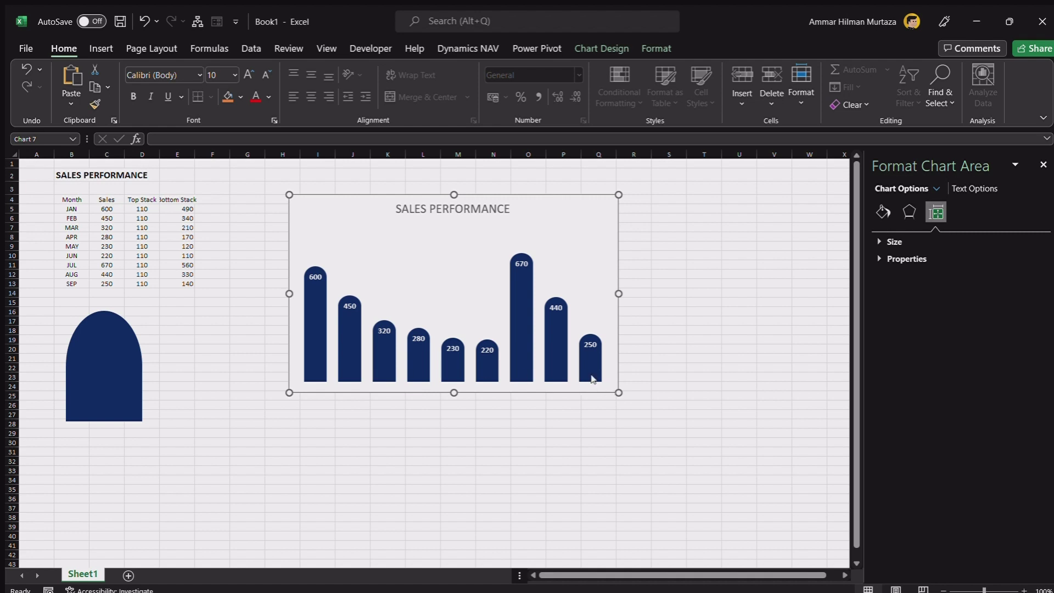
Add data labels to the Bottom Stack series and make their text white
click(307, 365)
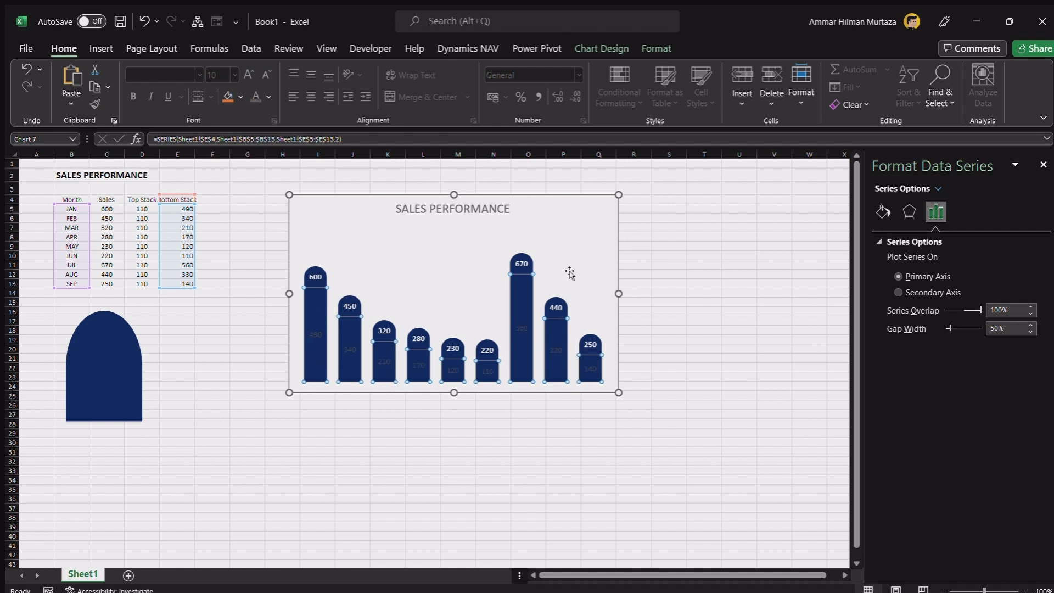
click(526, 329)
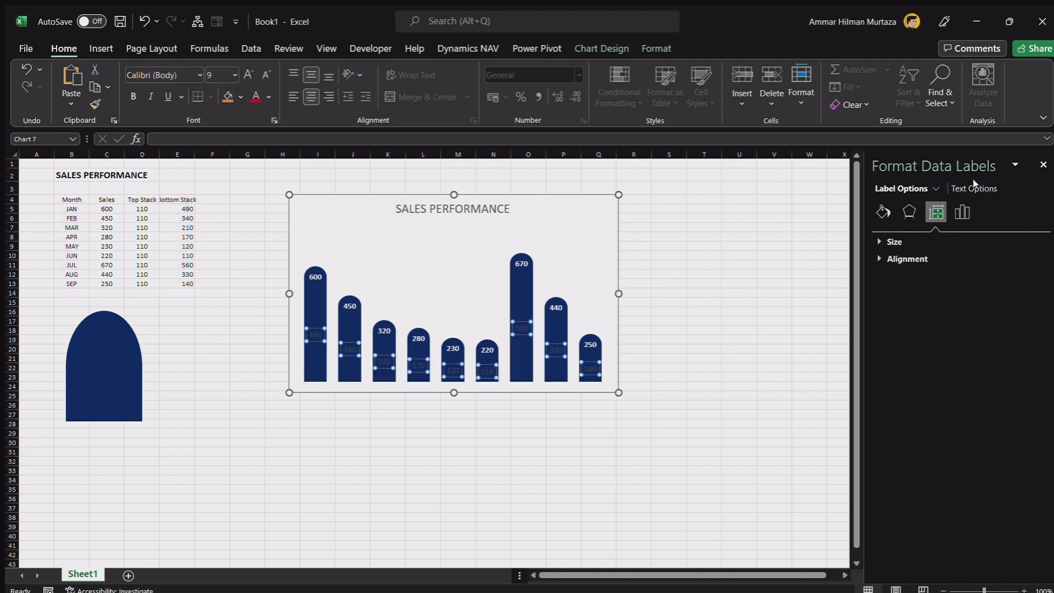
click(974, 189)
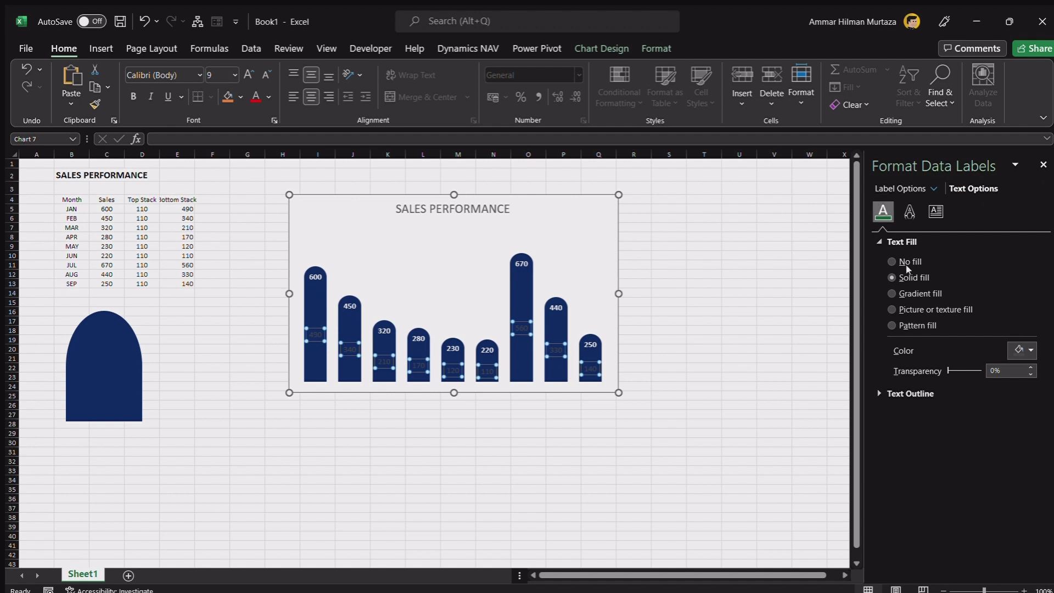
click(1016, 343)
Place the Bottom Stack labels at Inside Base and replace their values with the month names from cells B5:B13
click(905, 187)
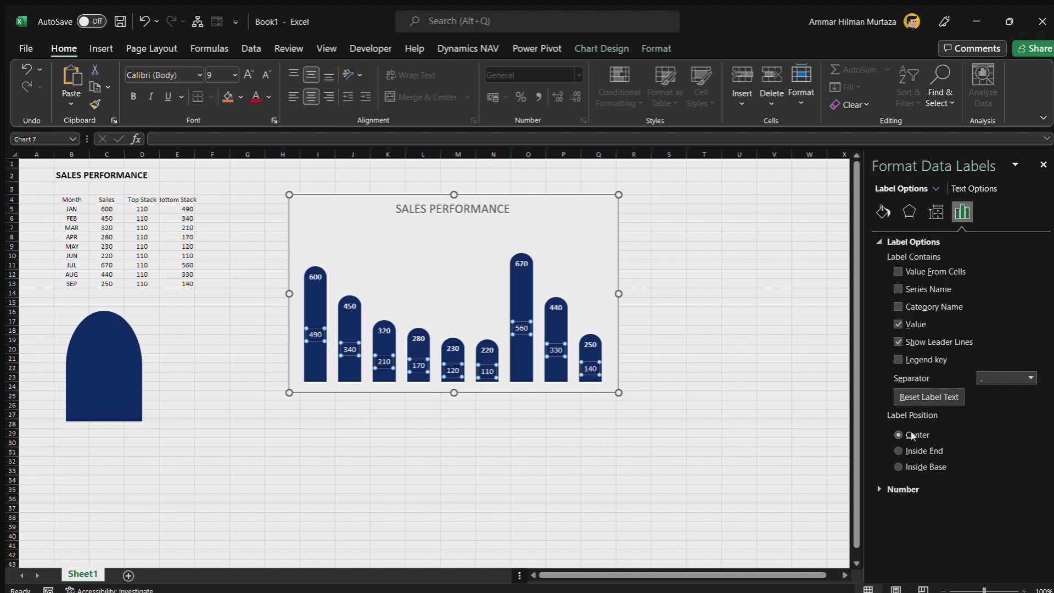
click(901, 466)
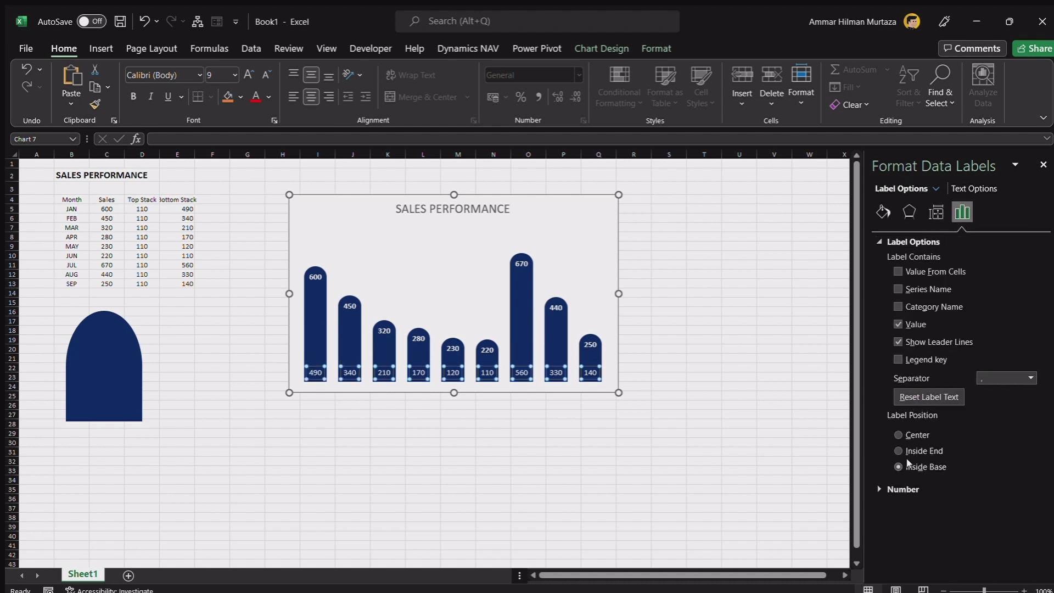
click(899, 324)
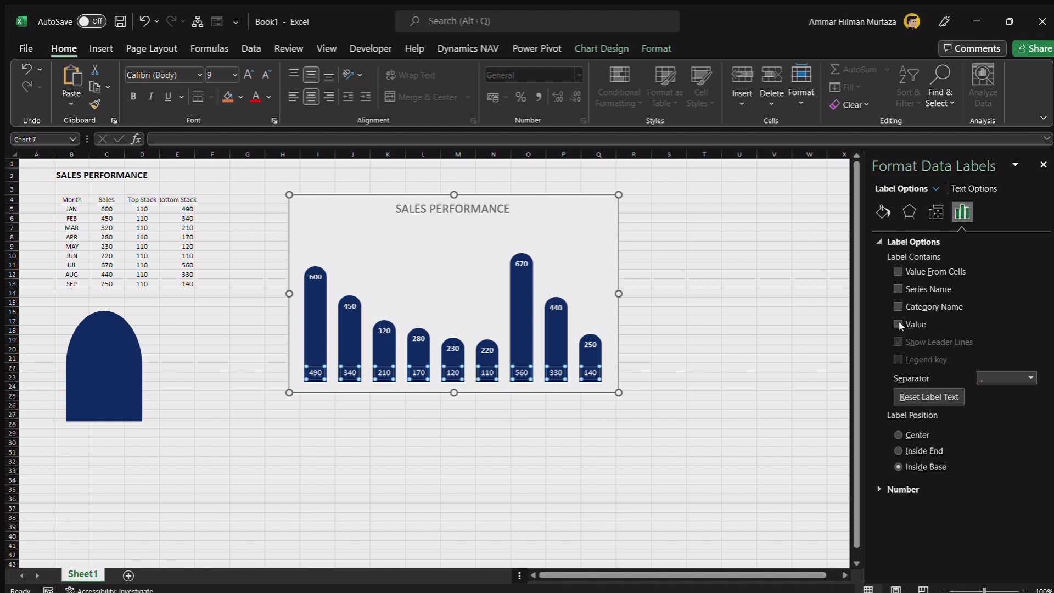
click(898, 271)
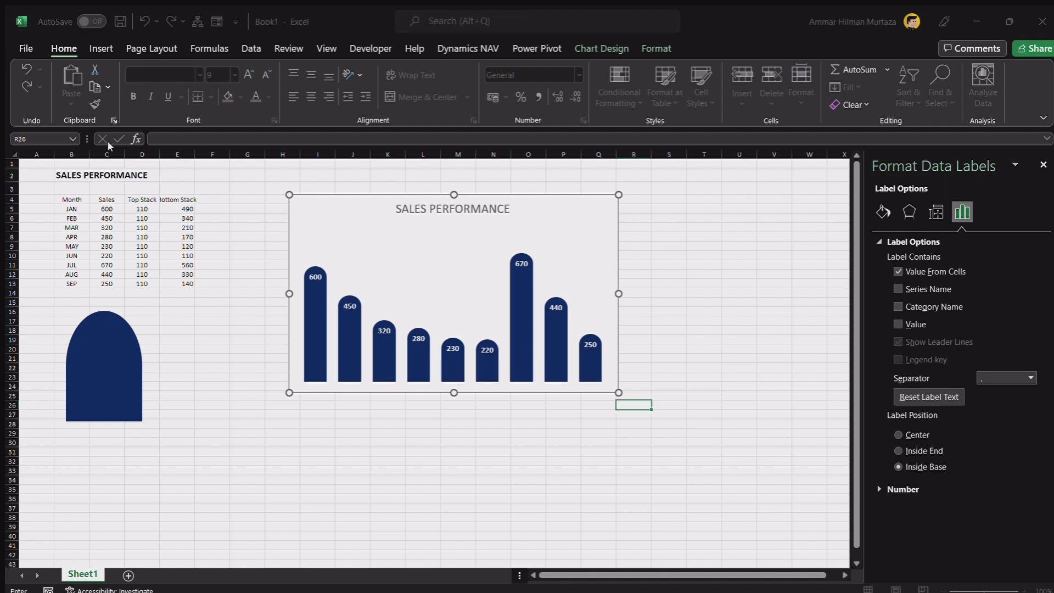
drag(70, 209, 67, 284)
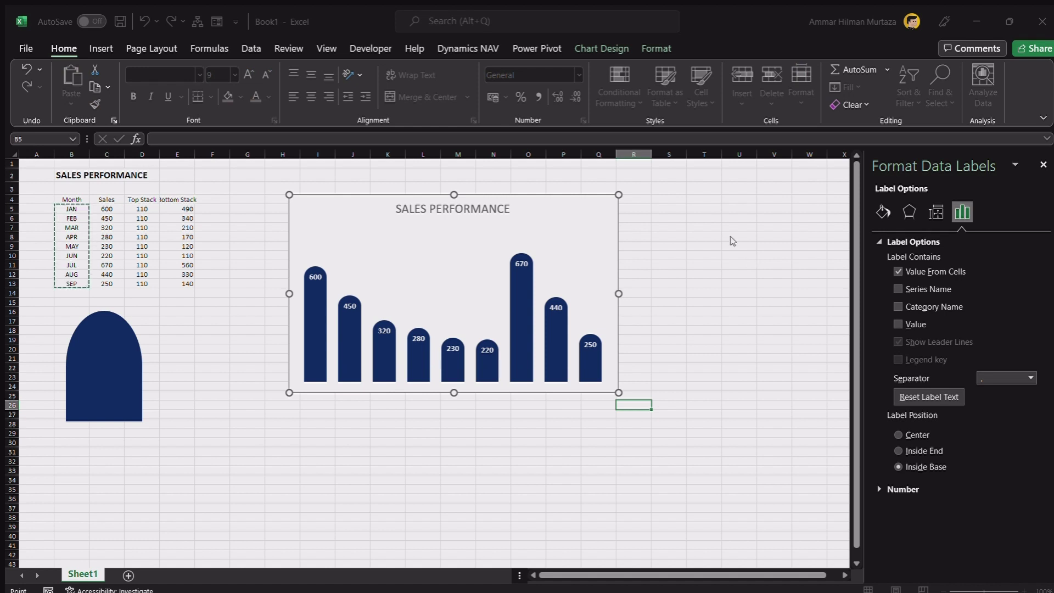
key(Return)
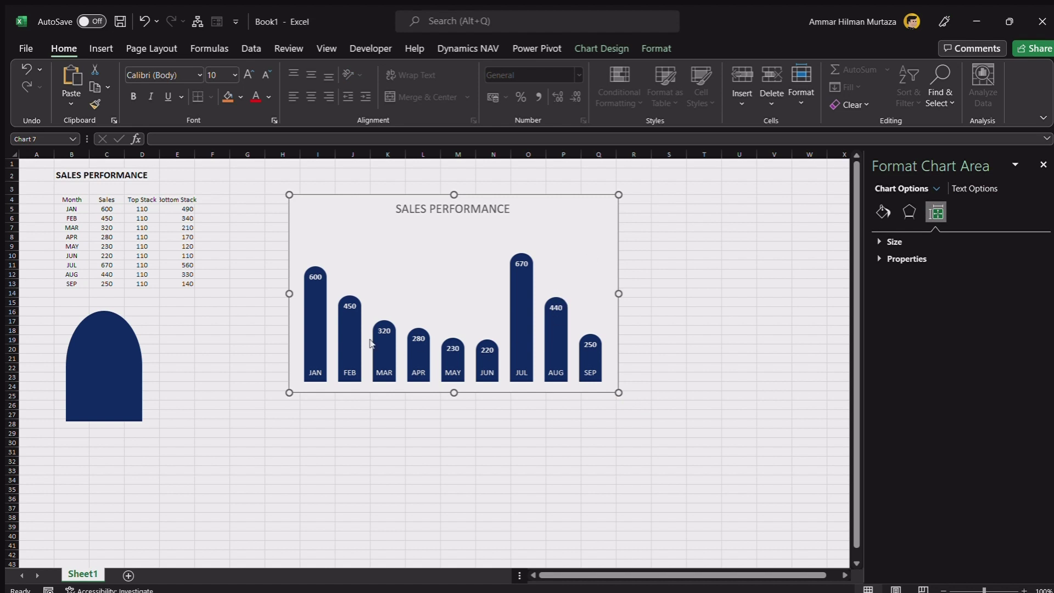
Make the month labels at the base of the columns bold
click(317, 373)
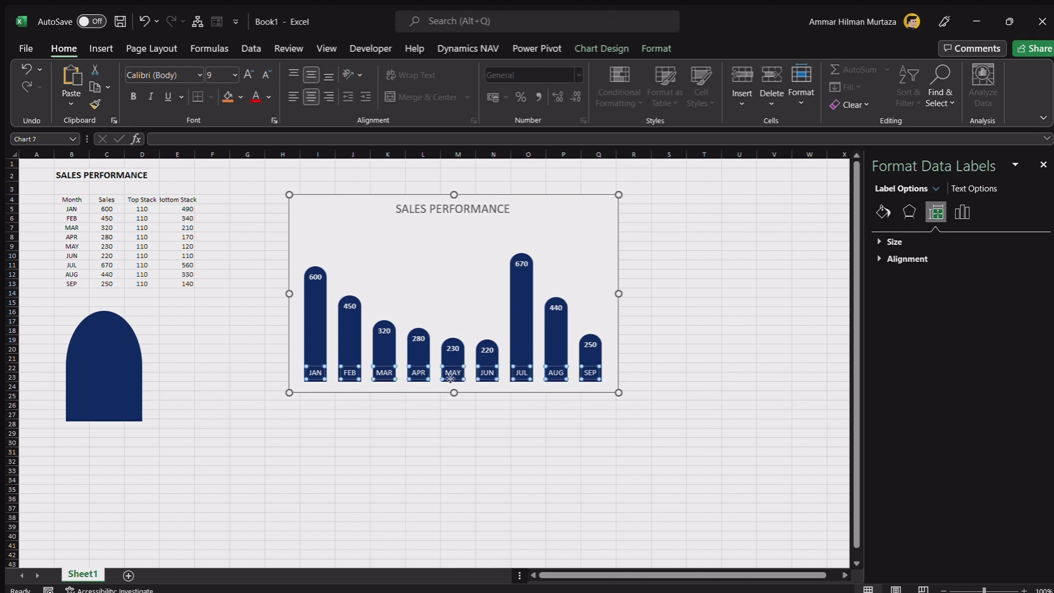
click(765, 377)
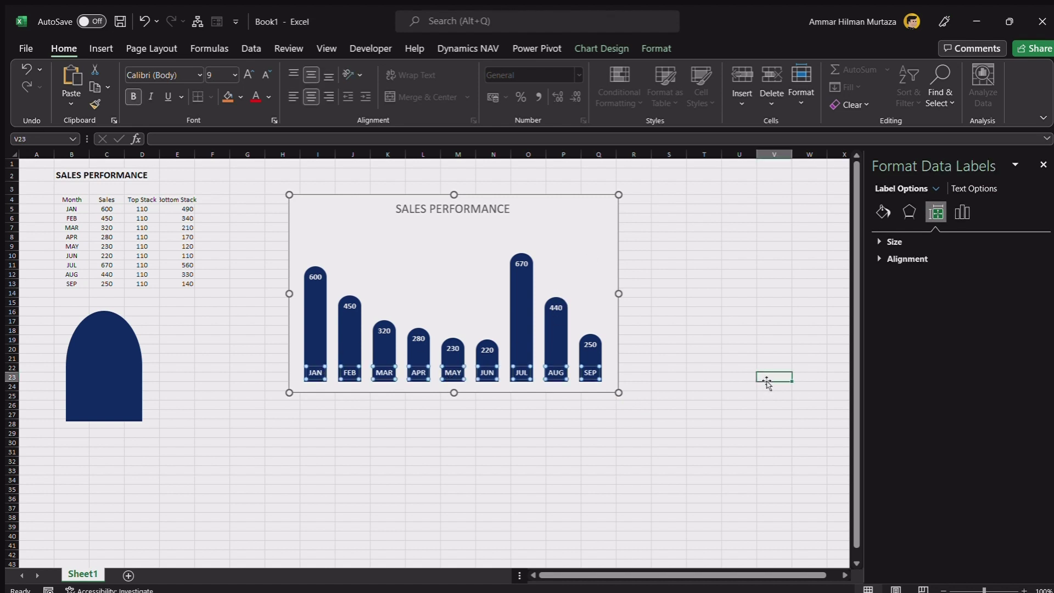
key(alt+Tab)
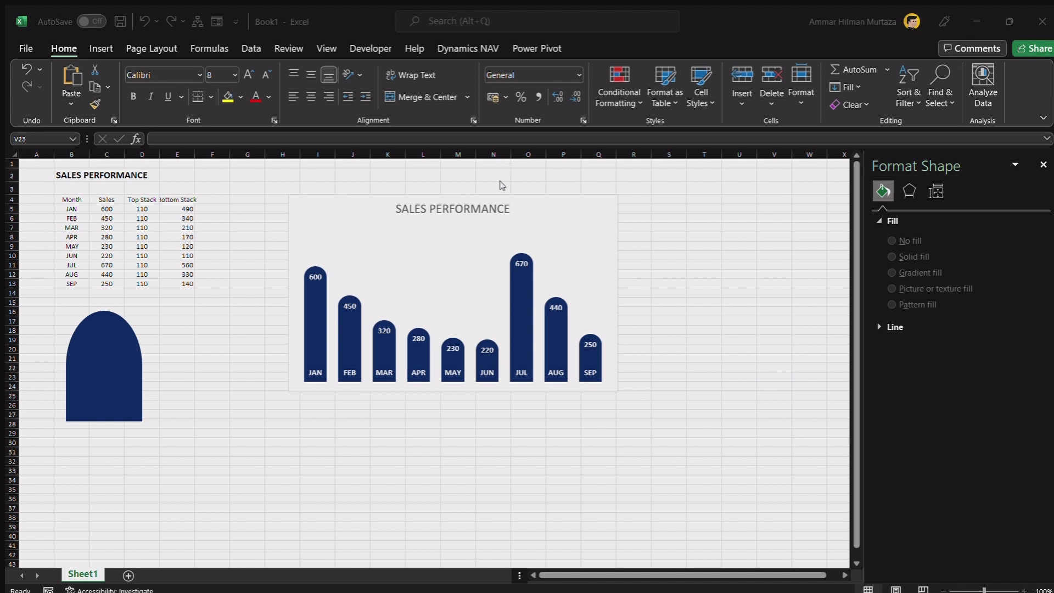
key(alt+Tab)
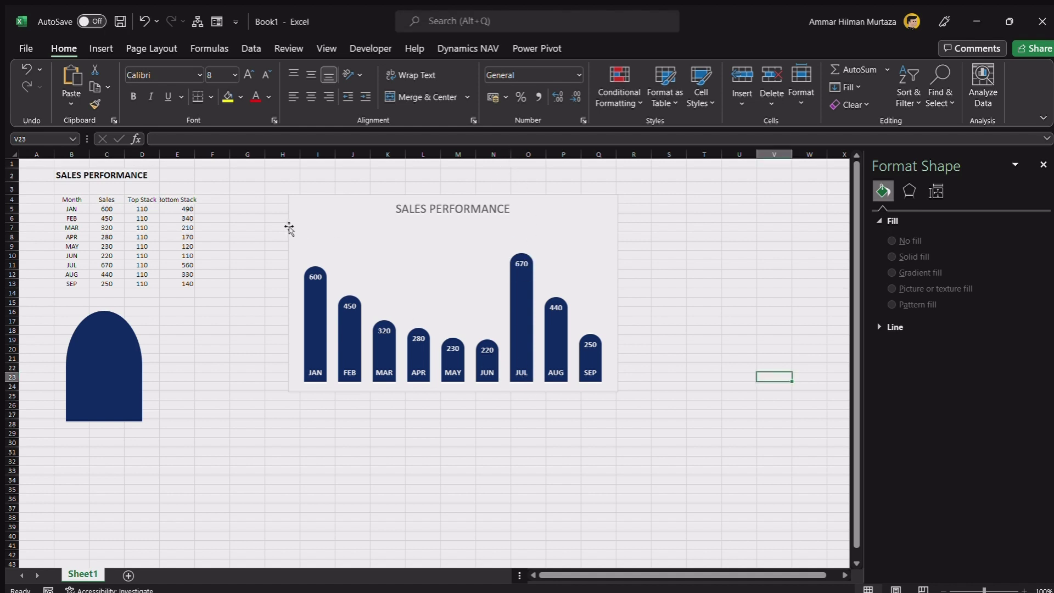
Move the chart about two columns to the right and enter the header Max in cell F4
drag(288, 226, 358, 230)
click(233, 201)
key(Left)
key(Left)
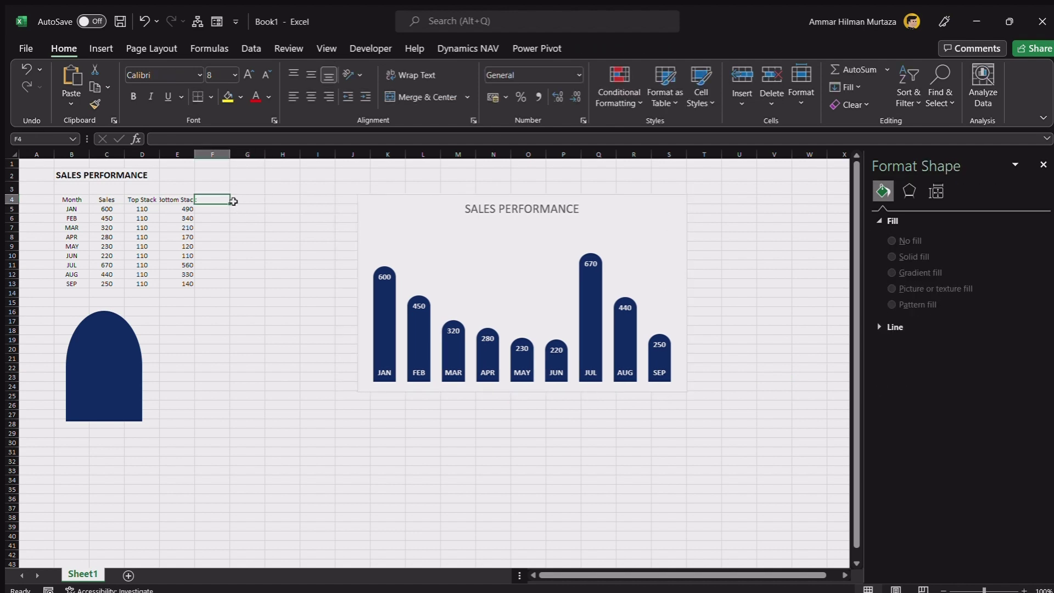
key(Left)
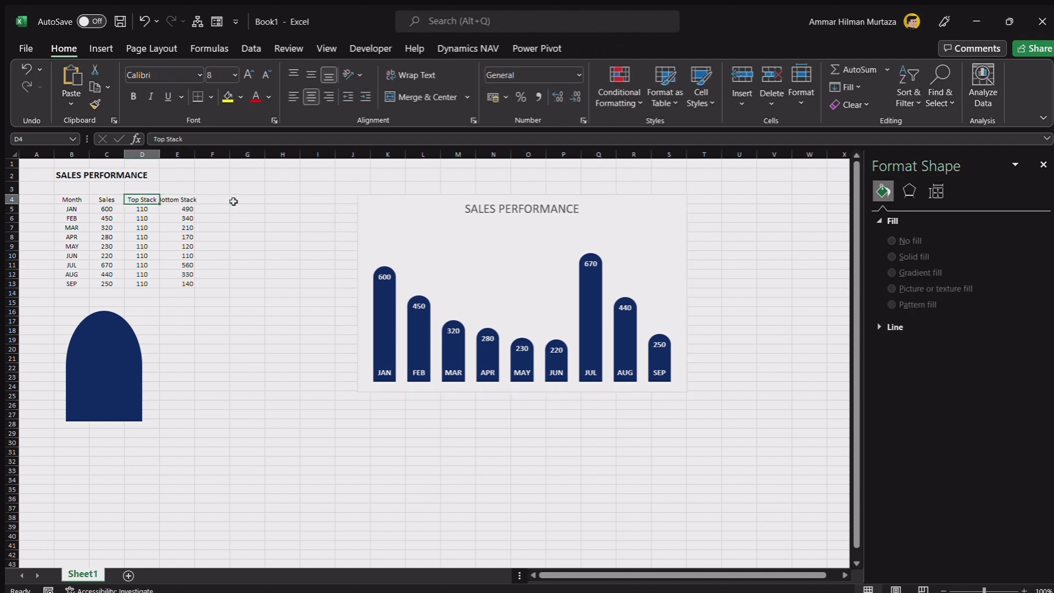
key(Right)
key(Right)
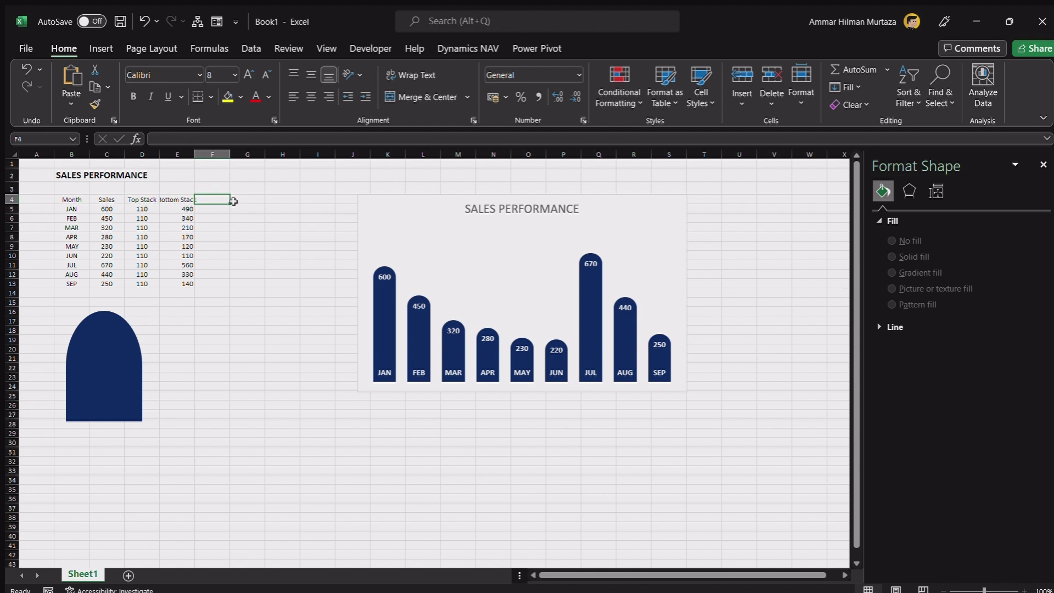
text(max)
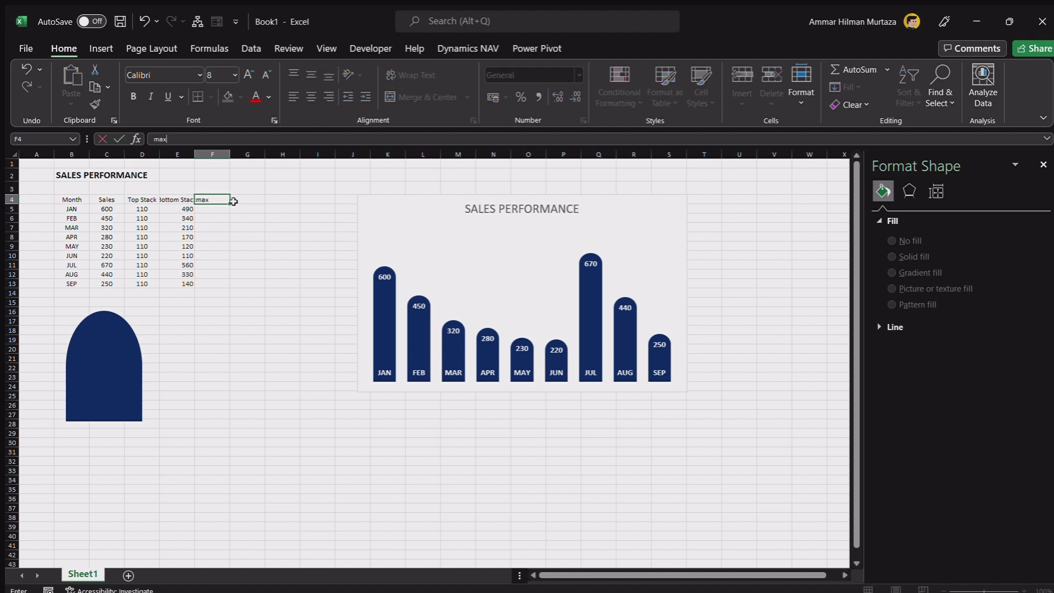
key(Return)
key(Up)
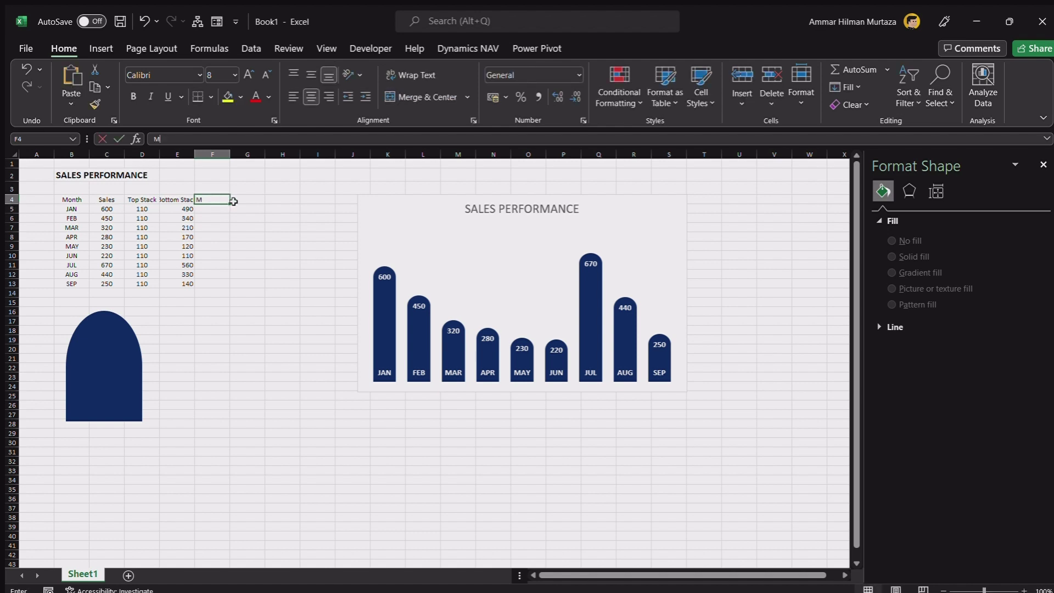
text(Max)
key(Return)
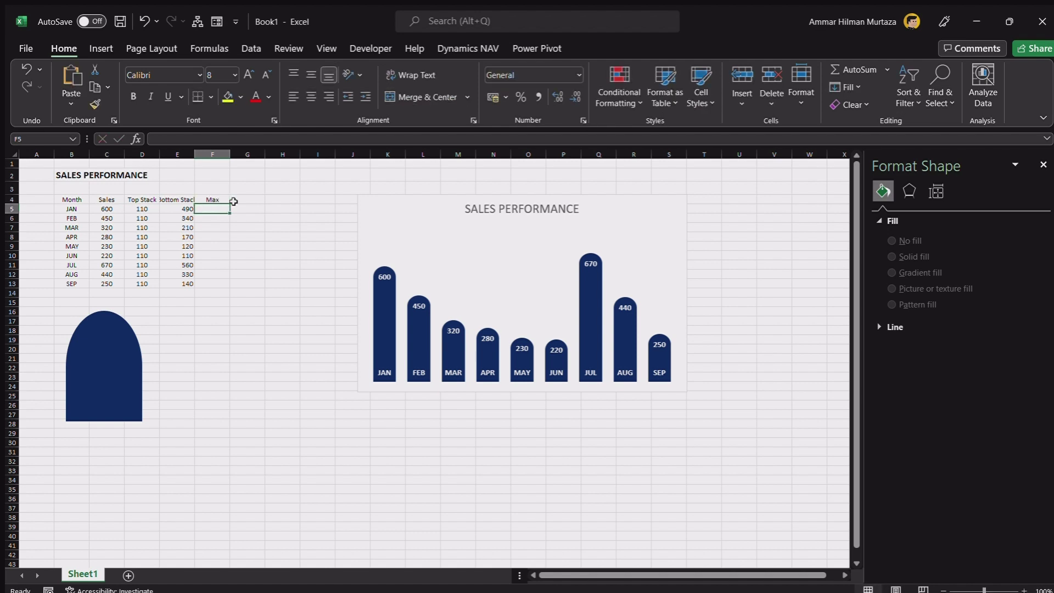
Enter the formula =IF(C5=MAX($C$5:$C$13),C5,"") in cell F5
text(=)
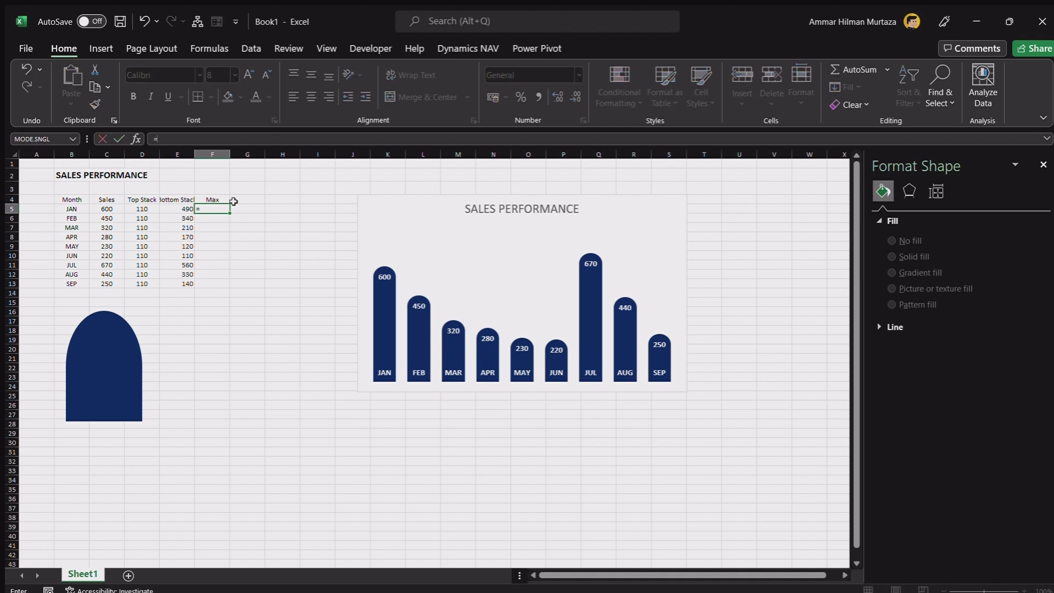
text(if()
key(Left)
key(Left)
key(Left)
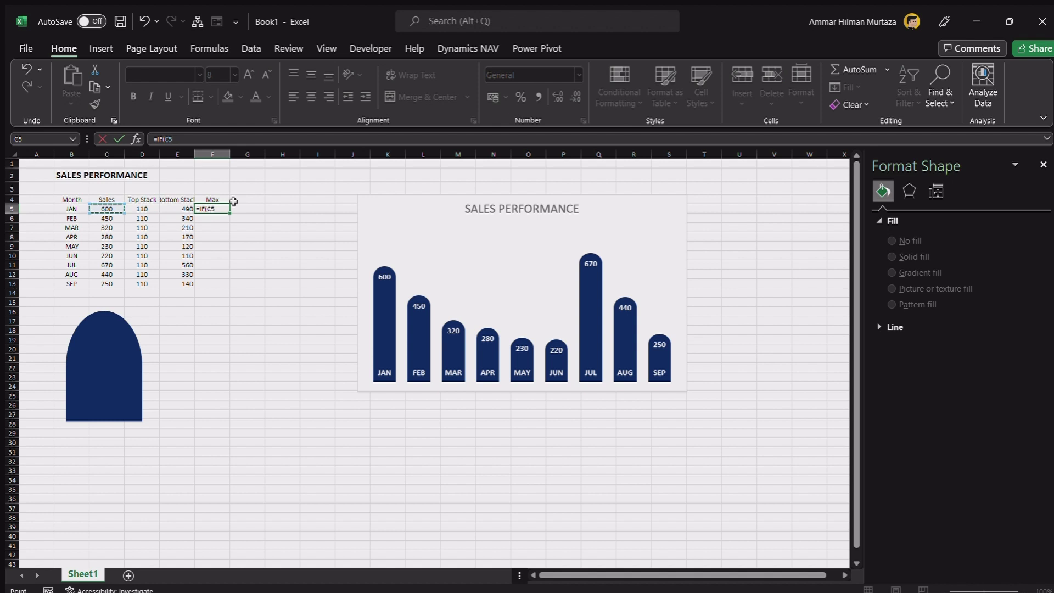
text(=MAX()
key(Left)
key(Left)
key(Left)
key(ctrl+shift+Down)
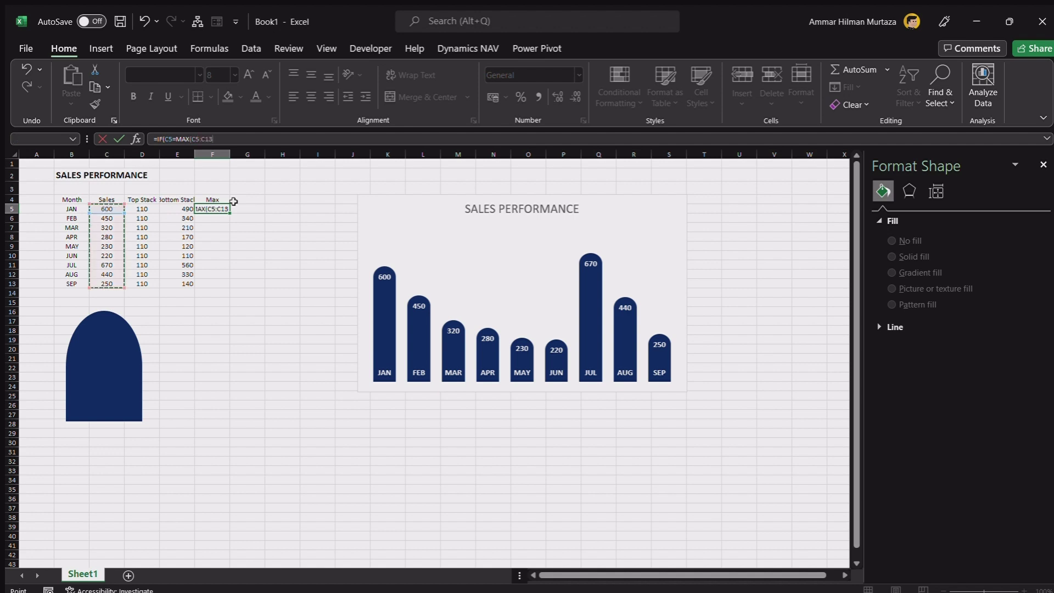
key(F4)
text(),)
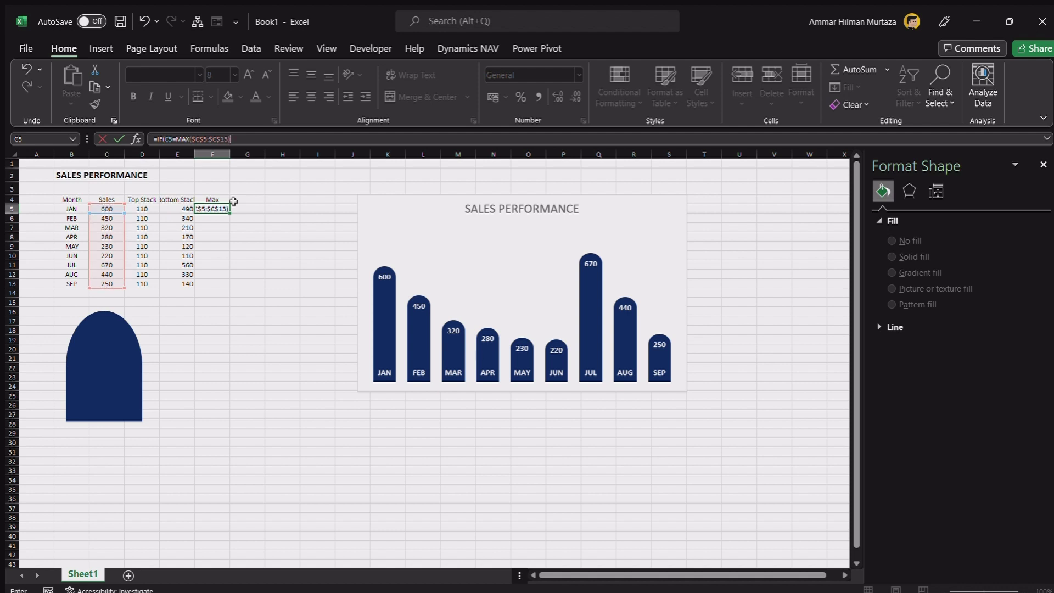
key(Left)
key(Left)
key(Left)
text(,""))
key(ctrl+Return)
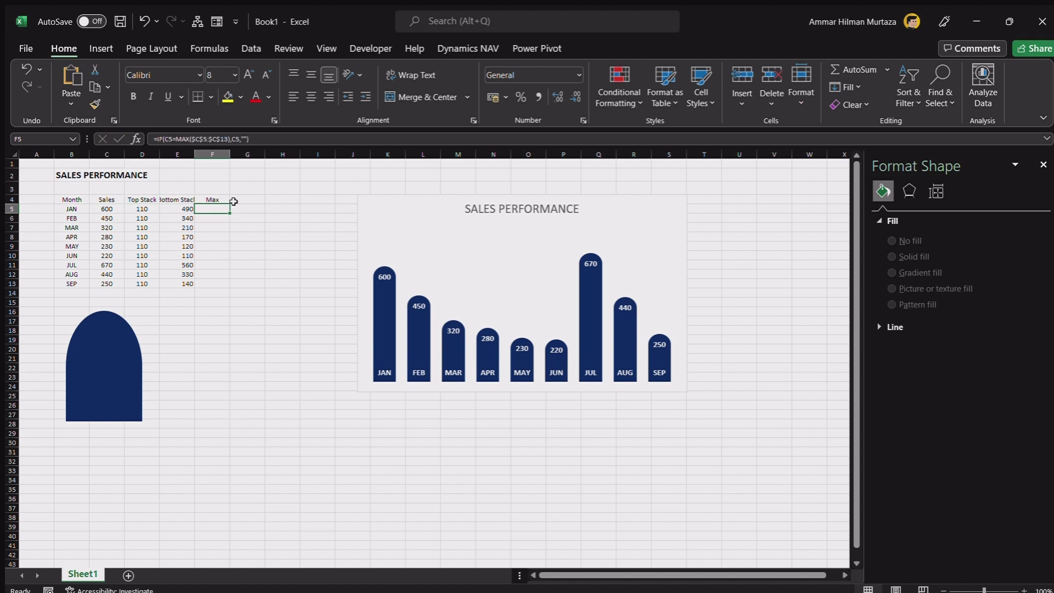
Copy the Max formula from F5 down through F13
key(ctrl+c)
key(Left)
key(ctrl+Right)
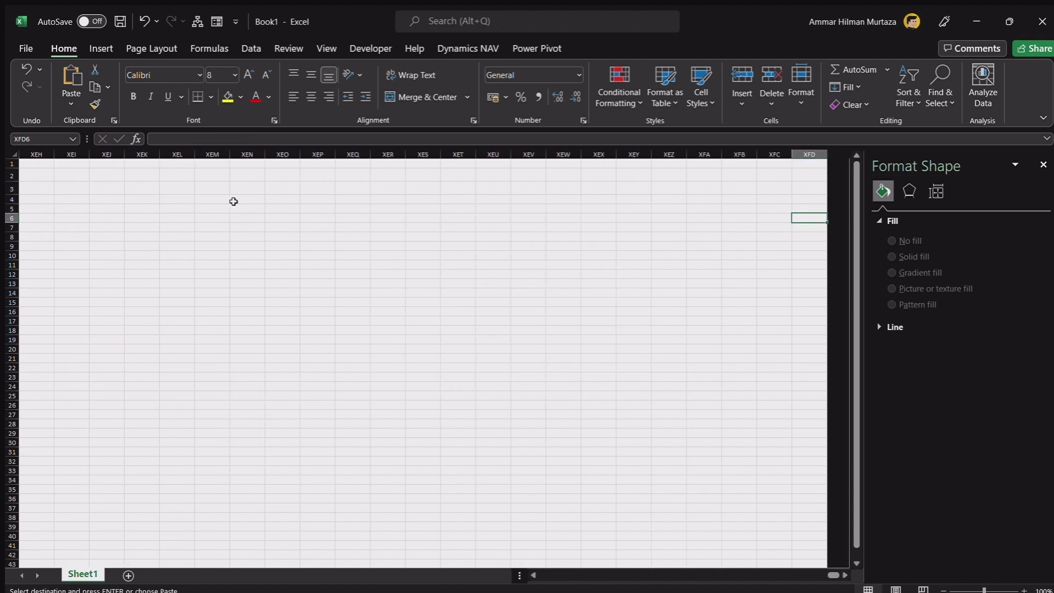
key(ctrl+Left)
key(Left)
key(Right)
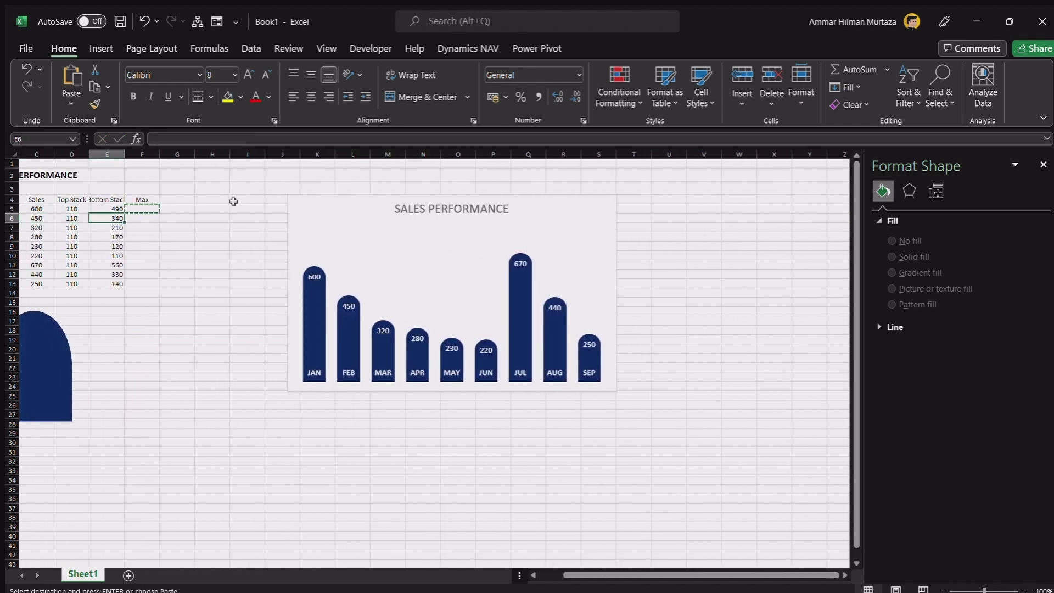
key(ctrl+Down)
key(Right)
key(ctrl+shift+Up)
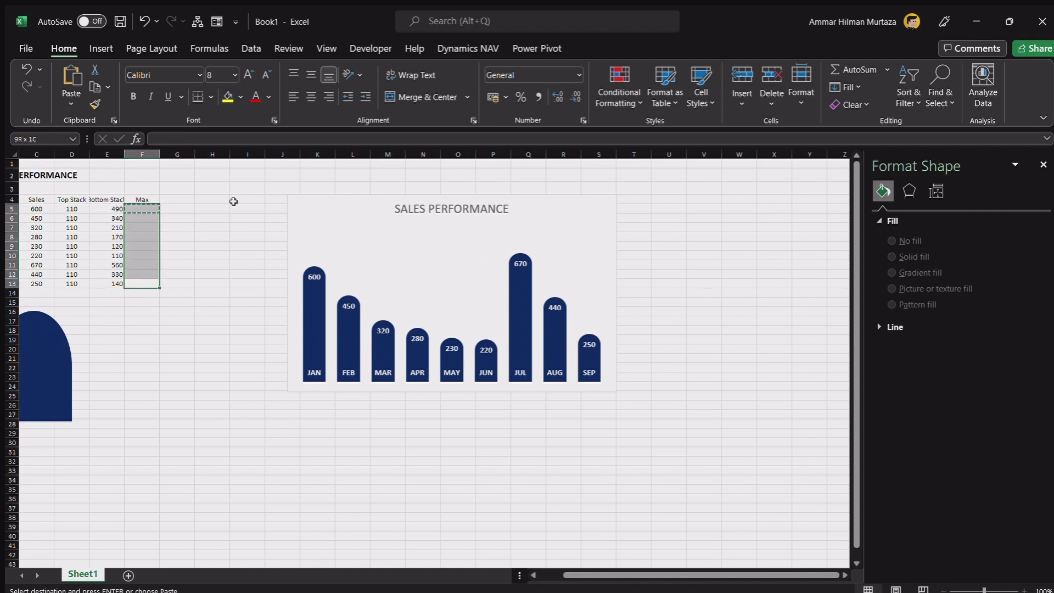
key(ctrl+v)
key(Home)
key(Right)
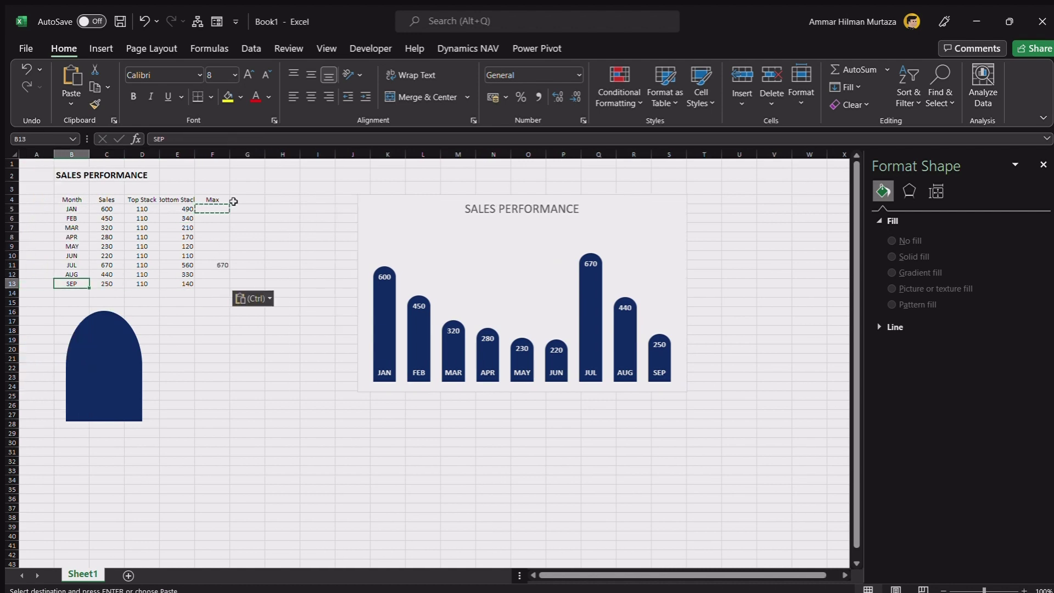
key(Escape)
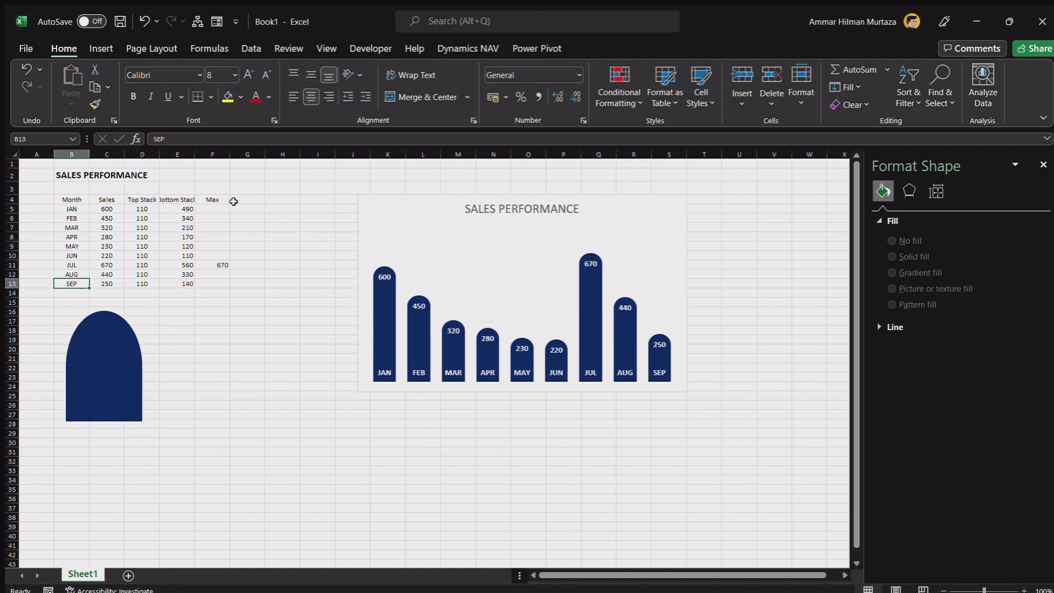
click(220, 265)
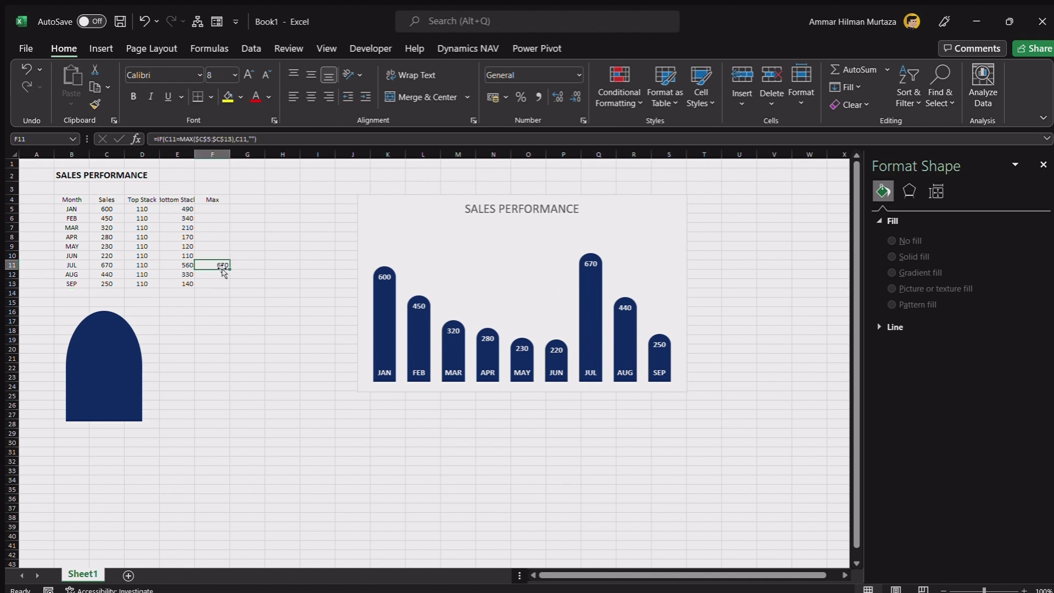
click(73, 266)
click(215, 265)
Enter the headers Top Max in G4 and Bottom Max in H4
click(242, 200)
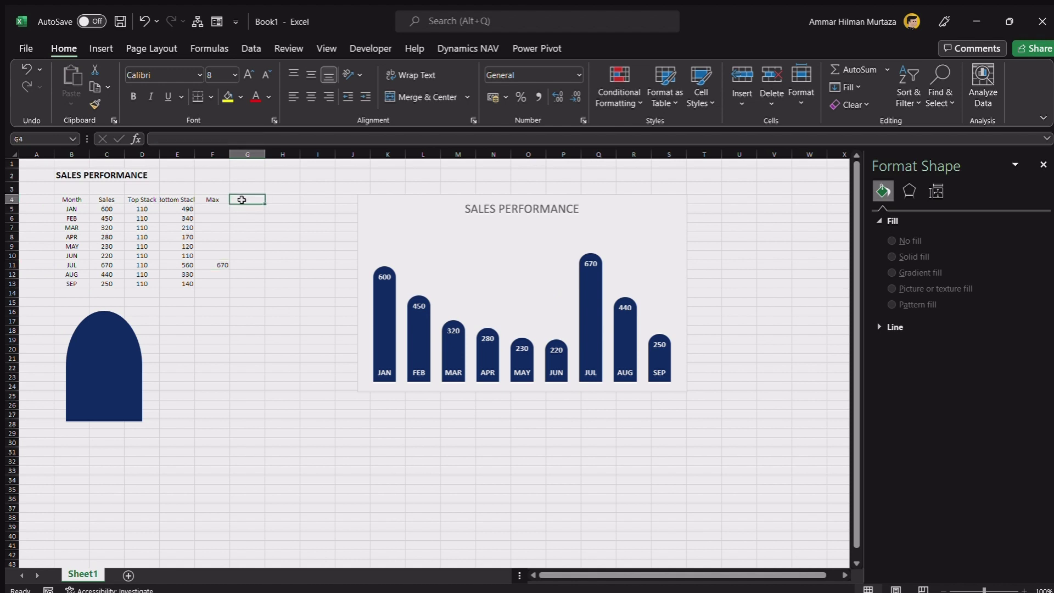
text(Top)
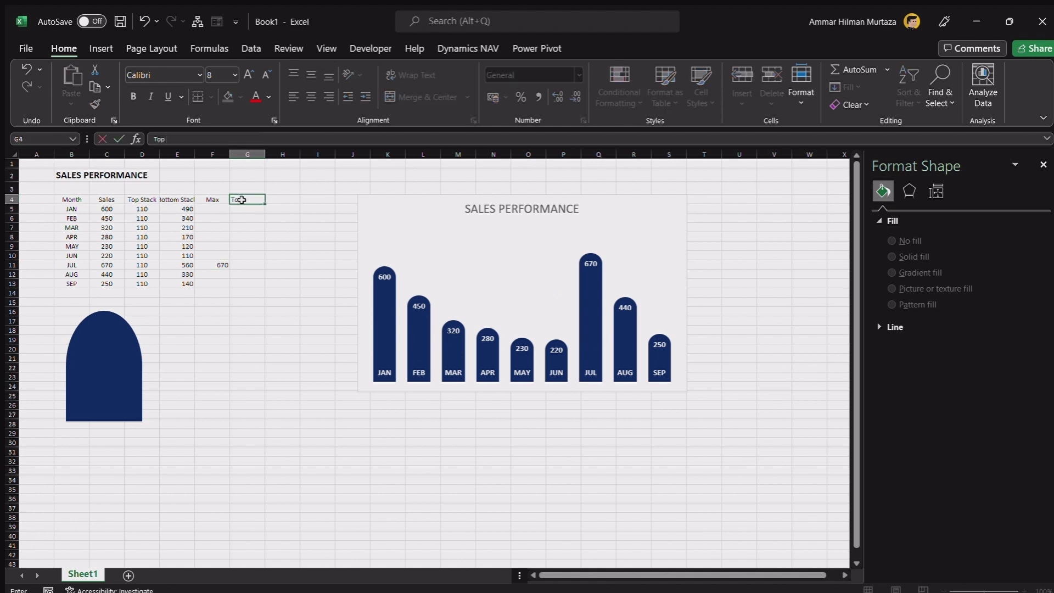
text( Max)
key(Tab)
text(B)
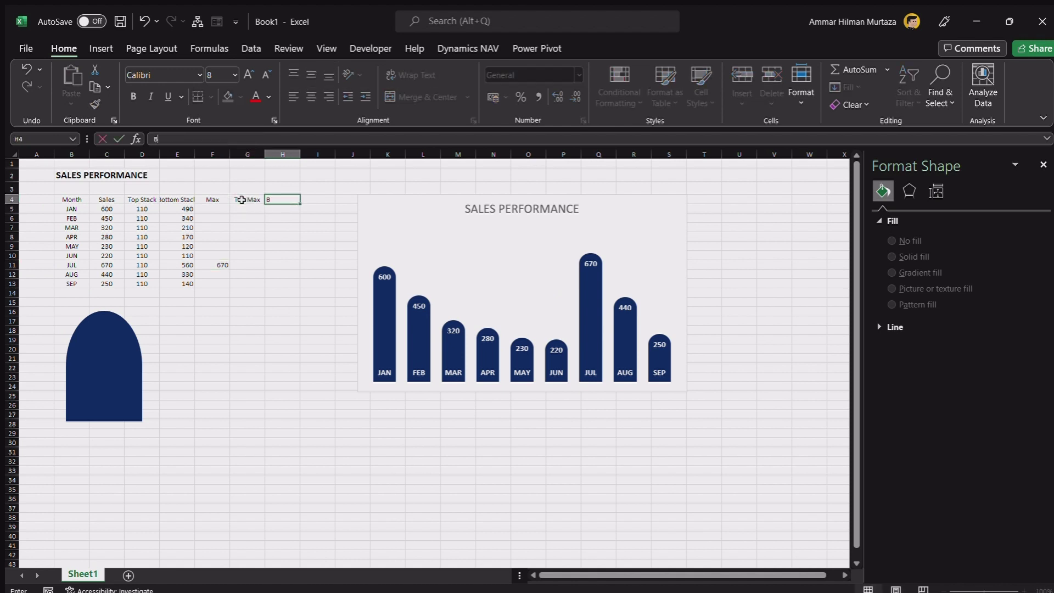
text(ottom Max)
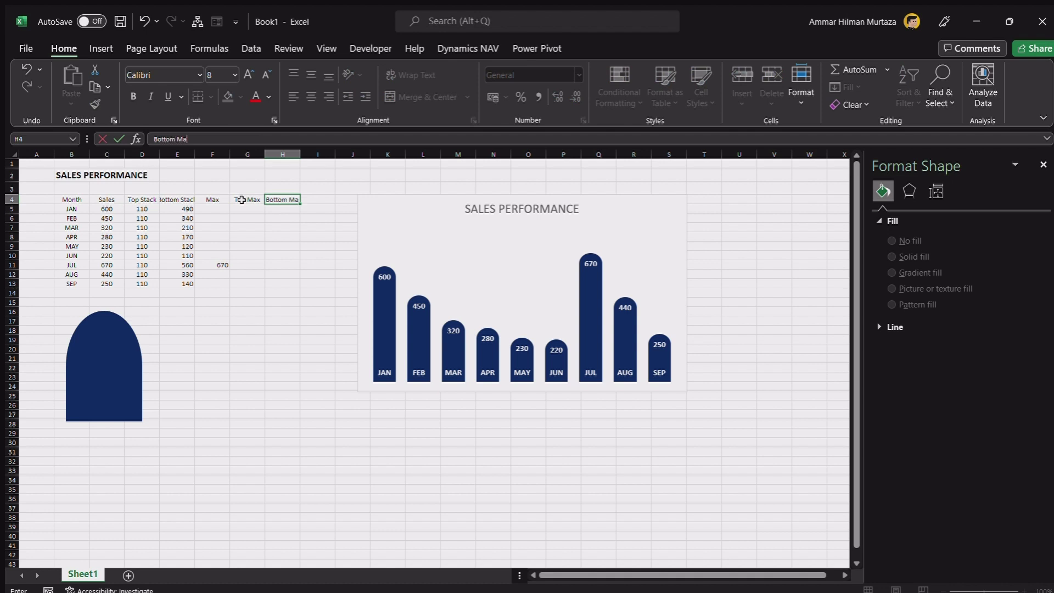
key(Return)
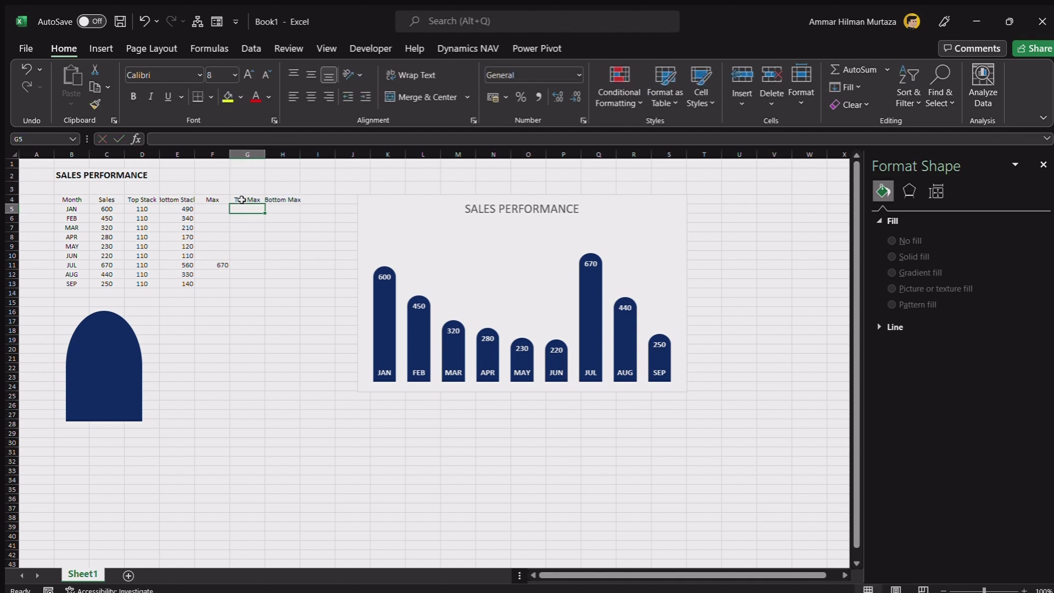
Review the first data row's Top Stack, Bottom Stack and Max formulas alongside the empty Top Max and Bottom Max cells
key(Left)
key(Left)
key(Left)
key(Right)
key(Right)
key(Right)
key(Left)
key(Left)
key(Left)
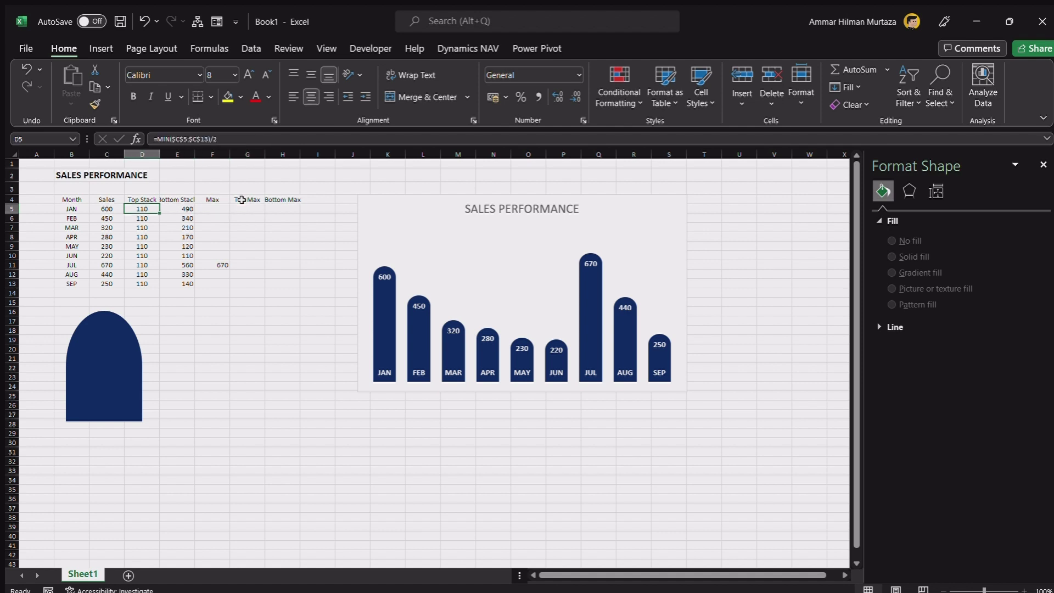
Copy the Max formula text from F5 into the Top Max cell G5
key(Right)
key(Right)
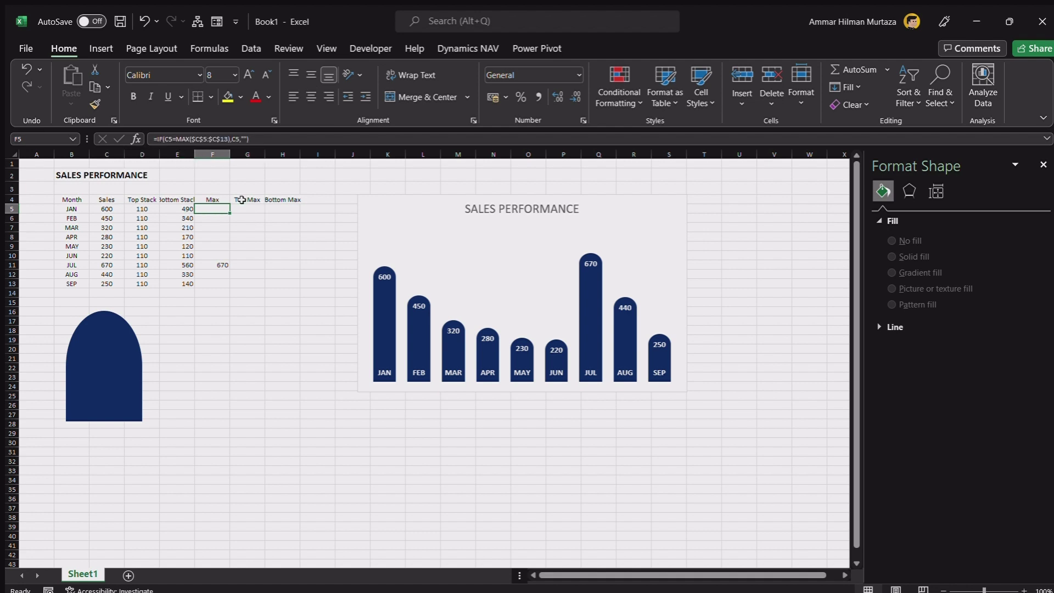
key(F2)
key(shift+Home)
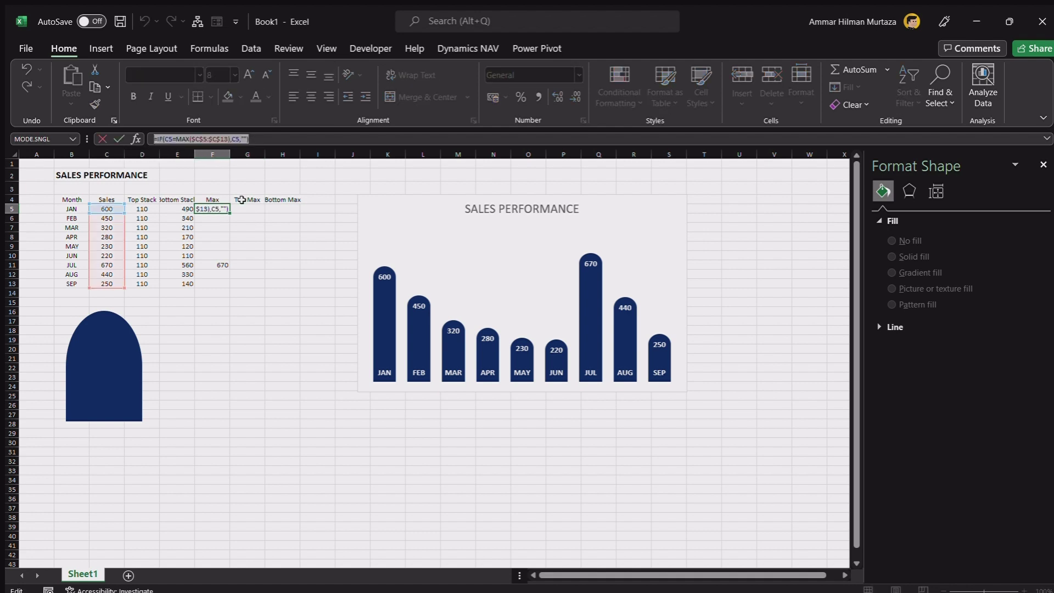
key(ctrl+c)
key(Escape)
key(Right)
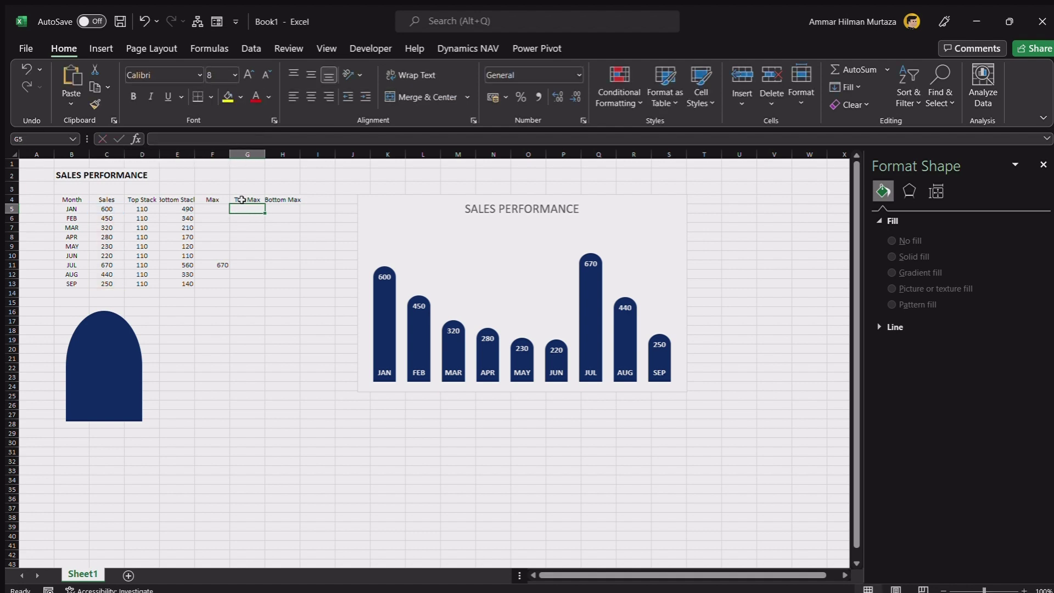
key(F2)
key(ctrl+v)
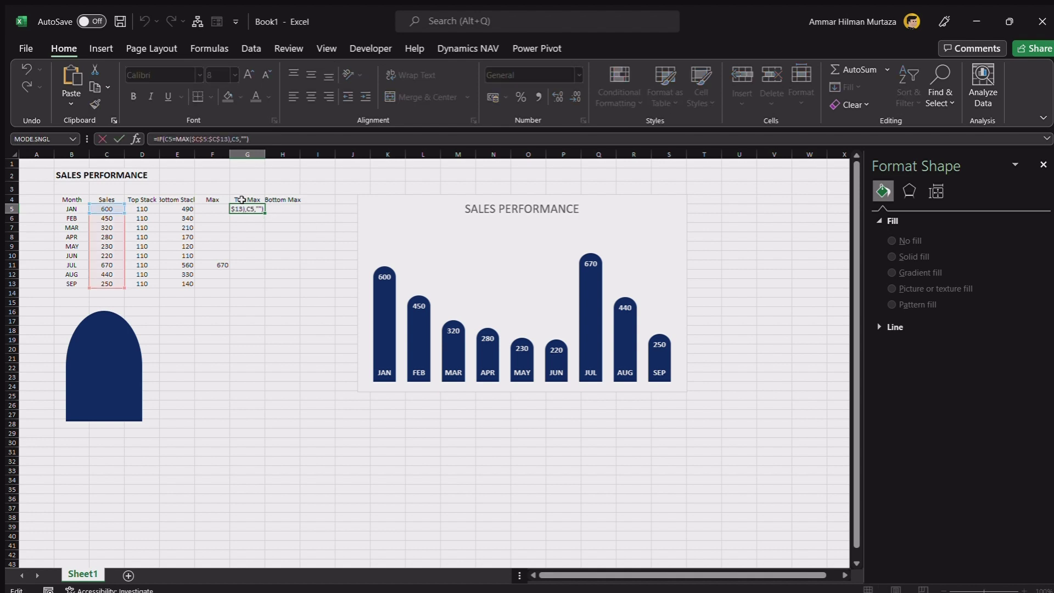
key(Escape)
key(F2)
key(BackSpace)
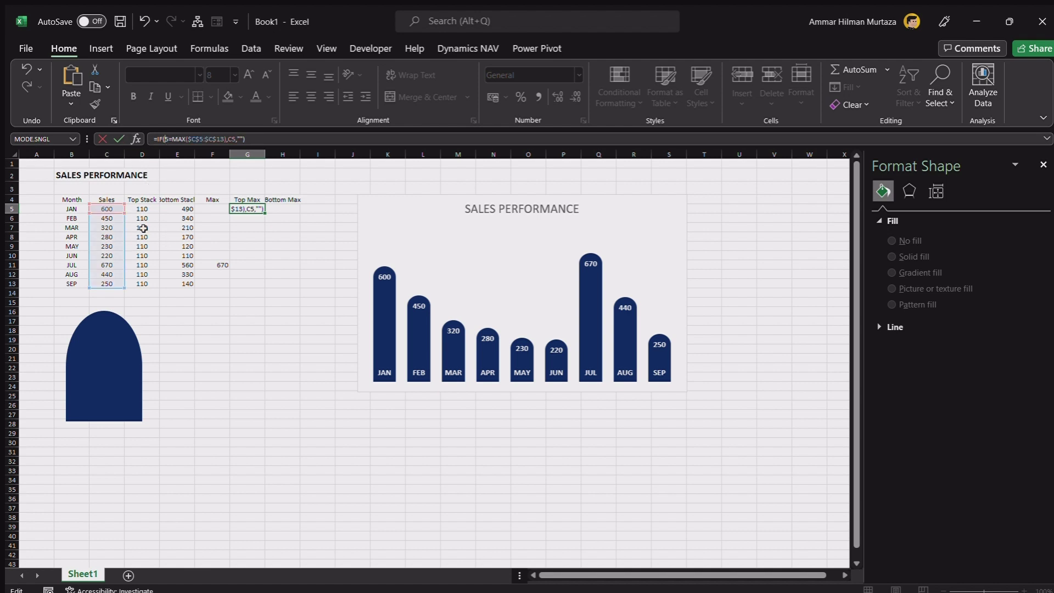
text(d)
key(Escape)
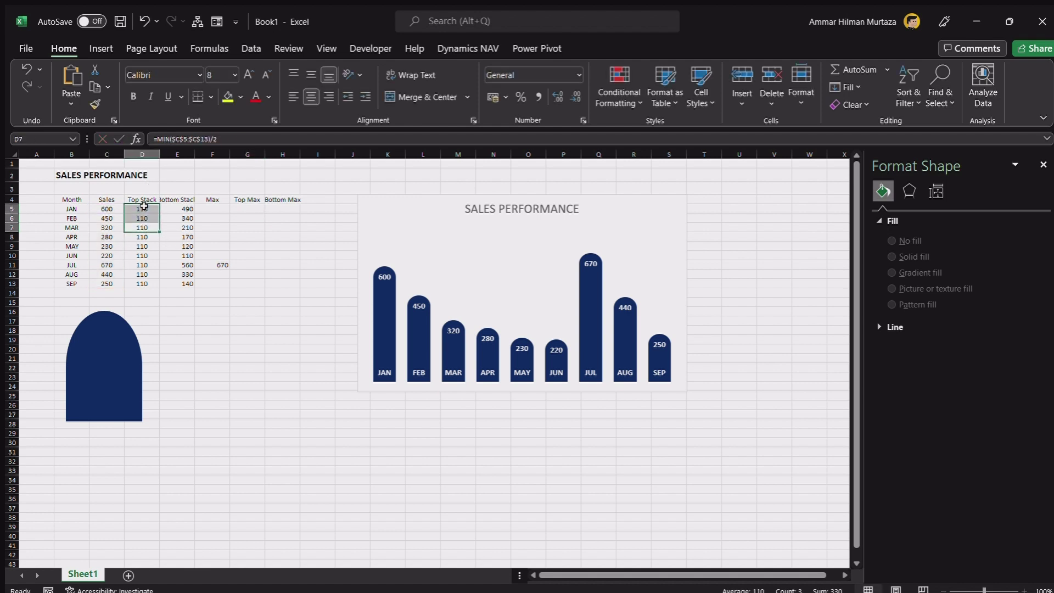
key(F2)
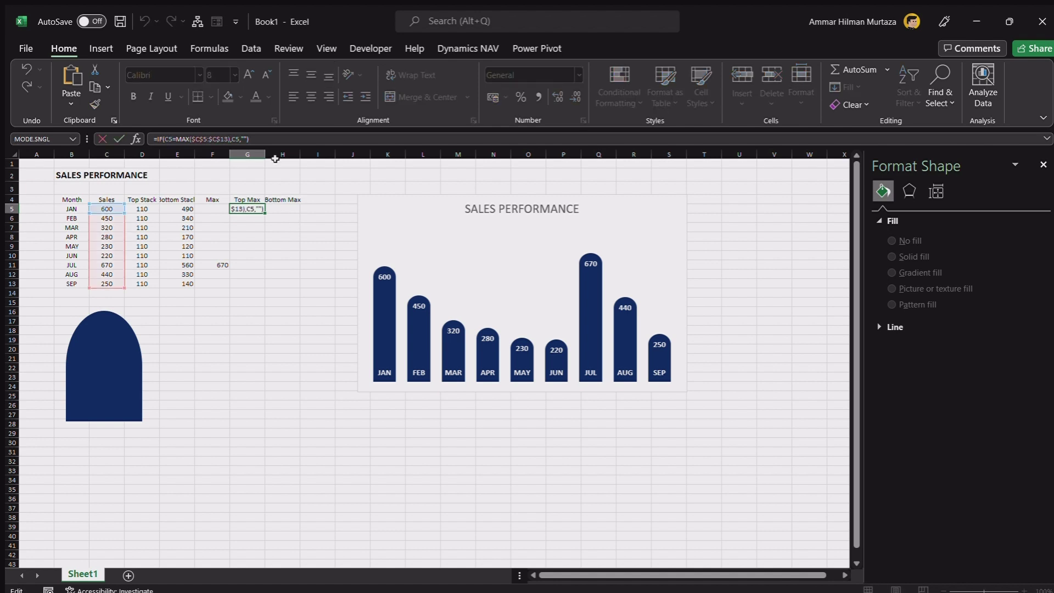
key(Escape)
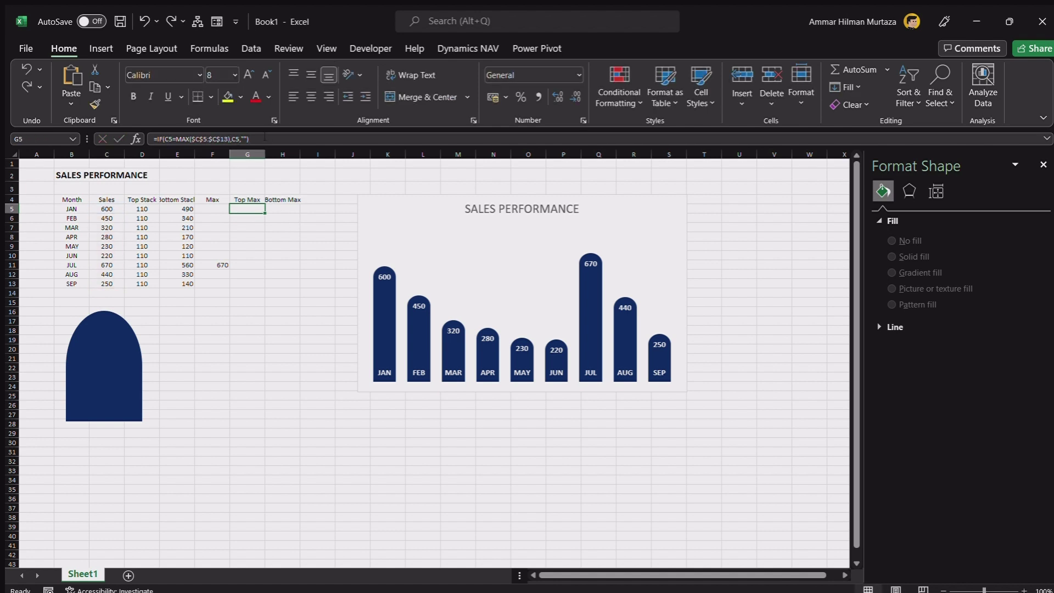
Enter the formula =IF(C5=MAX($C$5:$C$13),D5,"") in cell G5
text(=IF()
key(Left)
key(Left)
key(Left)
key(Left)
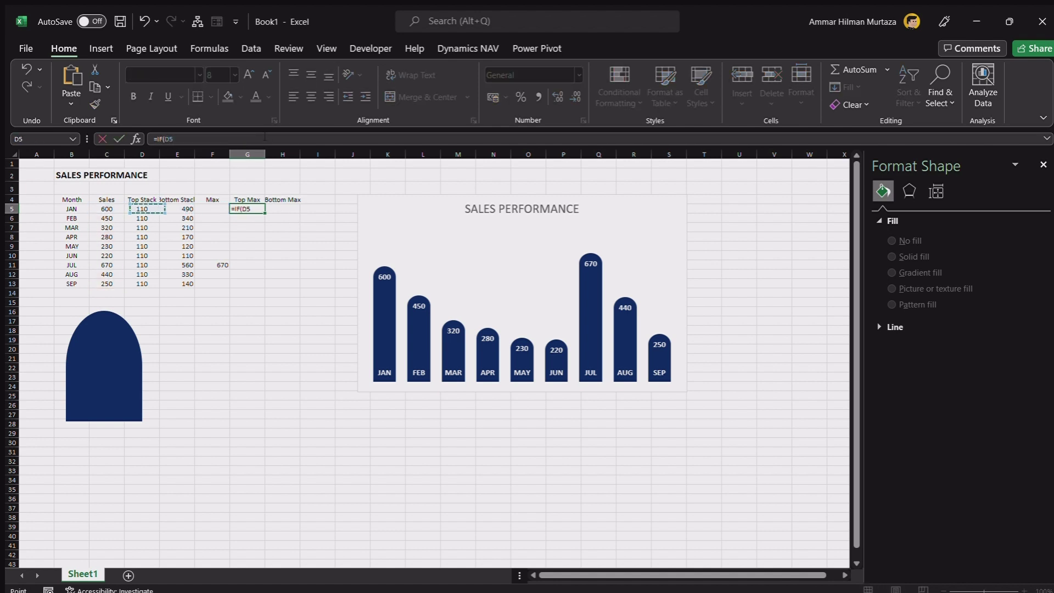
text(=max()
key(Left)
key(Left)
key(Left)
key(Left)
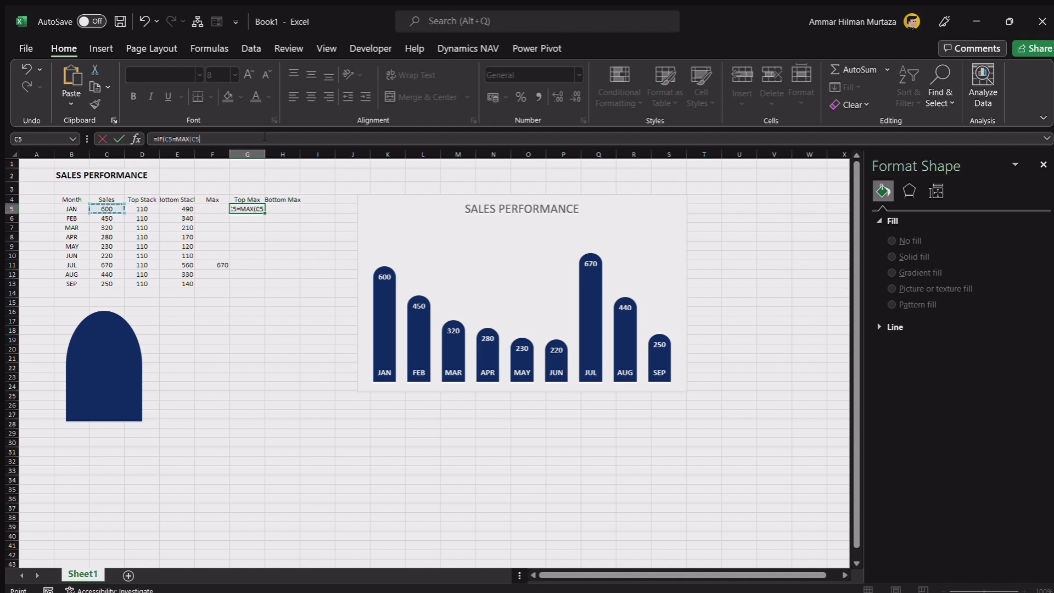
key(ctrl+shift+Down)
key(F4)
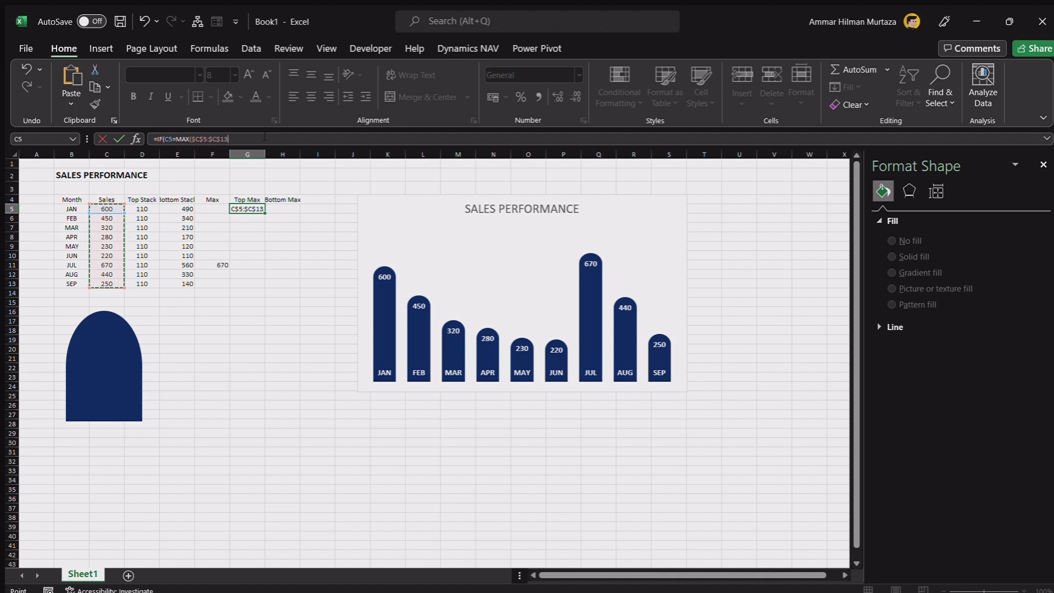
text(),)
key(Left)
key(Left)
key(Left)
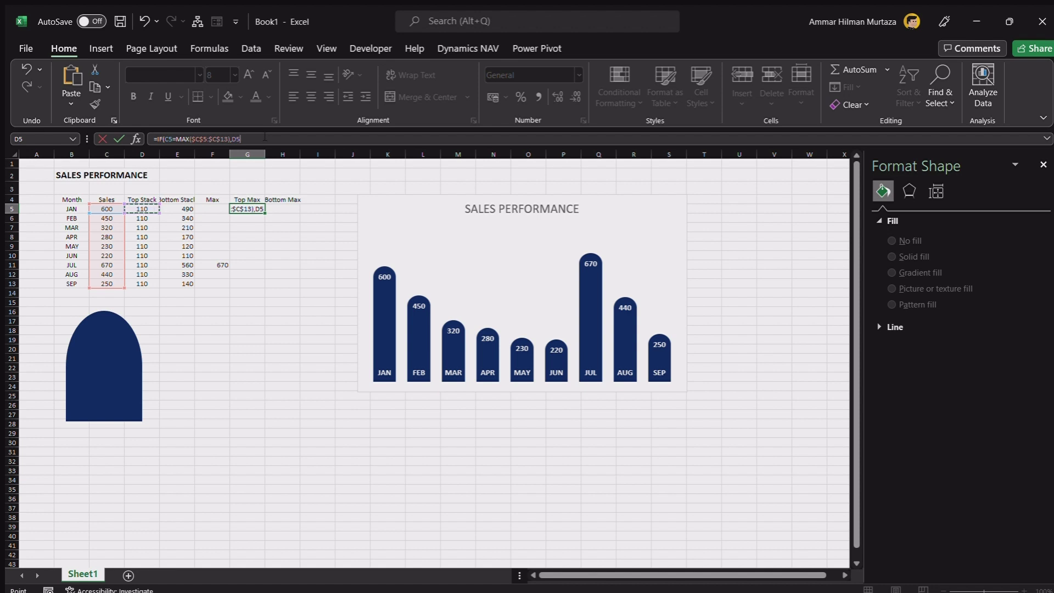
text(,""))
key(ctrl+Return)
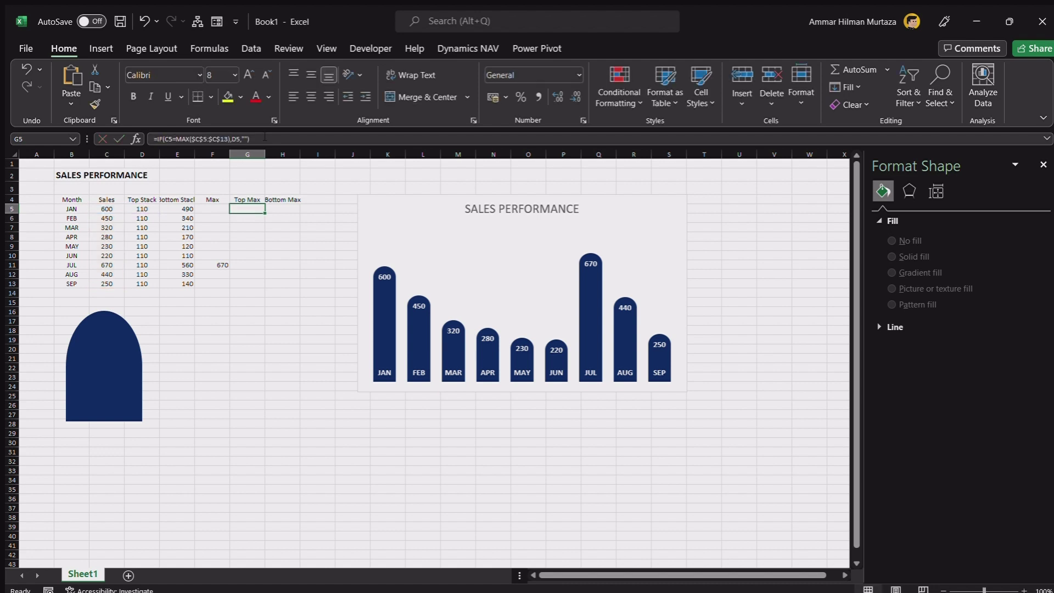
key(Right)
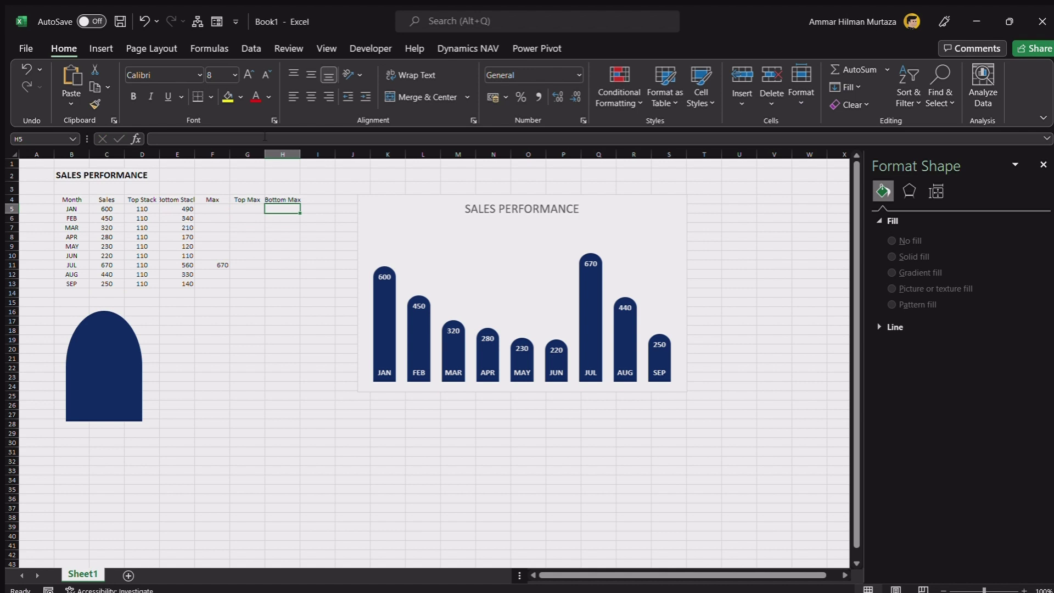
text(=if)
key(Left)
key(Left)
key(Left)
key(Left)
key(Left)
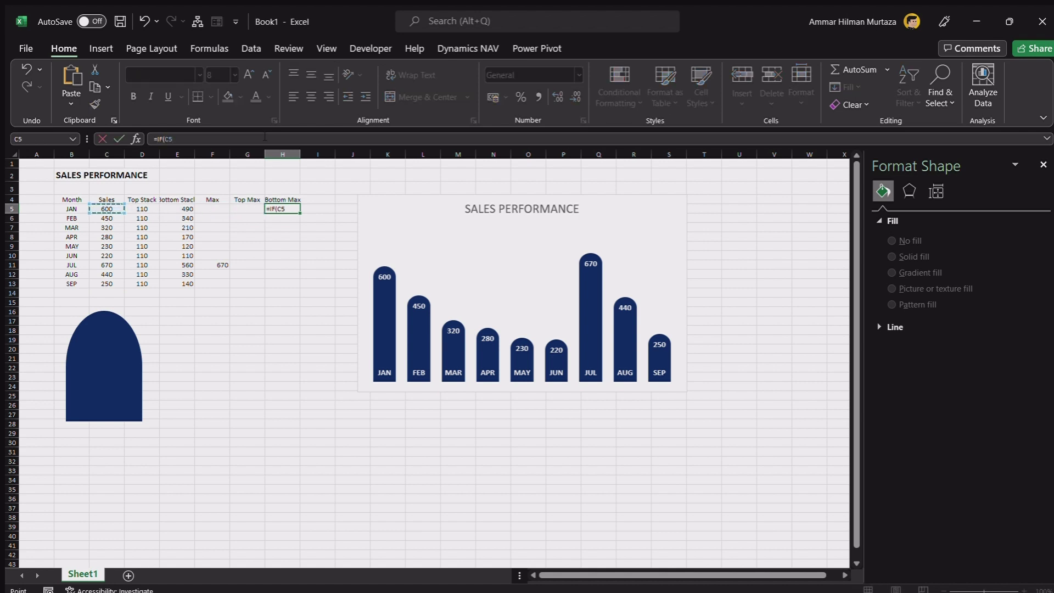
key(Escape)
Reuse G5's formula text in H5 with the returned cell changed to E5, giving =IF(C5=MAX($C$5:$C$13),E5,"")
key(Left)
triple_click(264, 137)
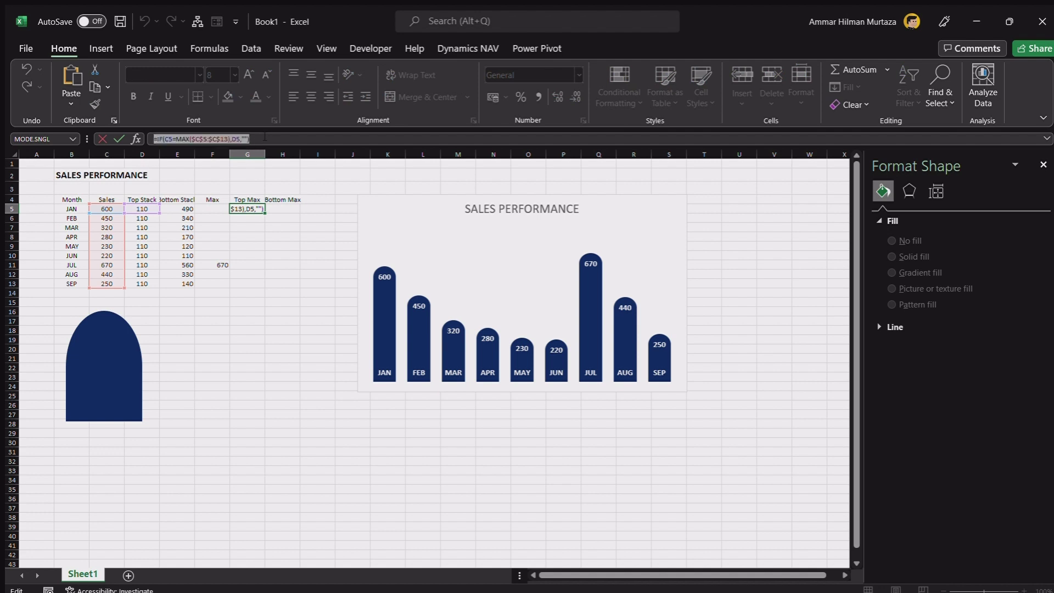
key(ctrl+c)
key(Escape)
key(Right)
key(ctrl+v)
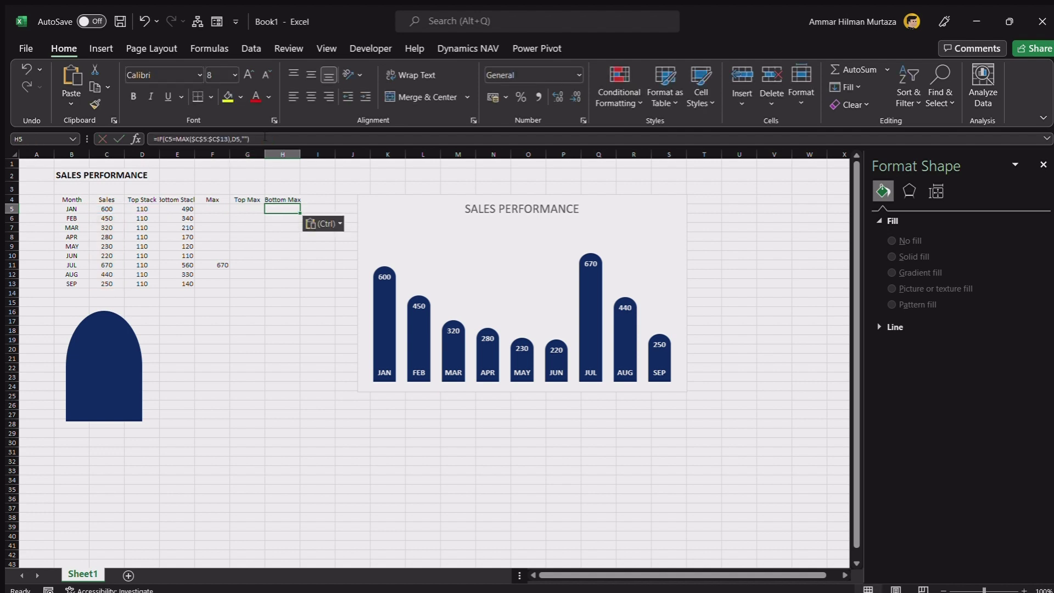
key(F2)
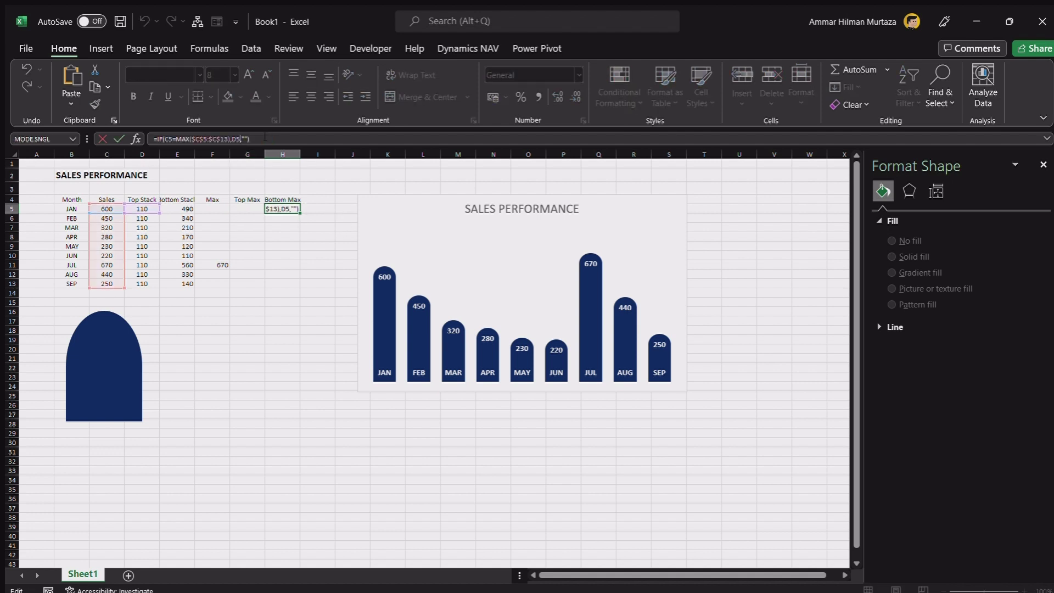
key(BackSpace)
text(e)
key(Escape)
Copy the Top Max and Bottom Max formulas from G5:H5 down through row 13
key(shift+Left)
key(ctrl+c)
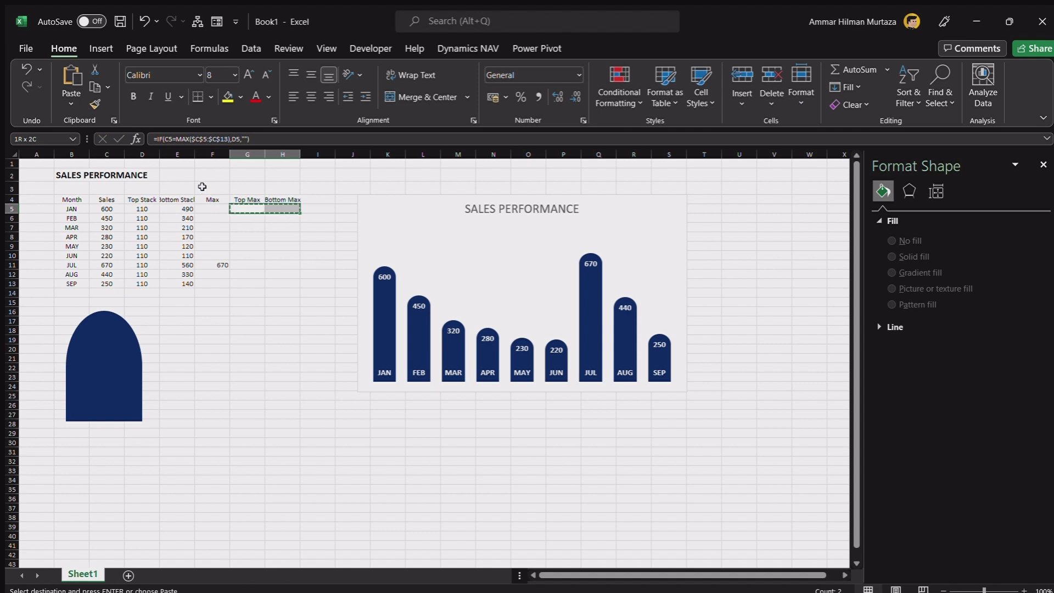
key(Escape)
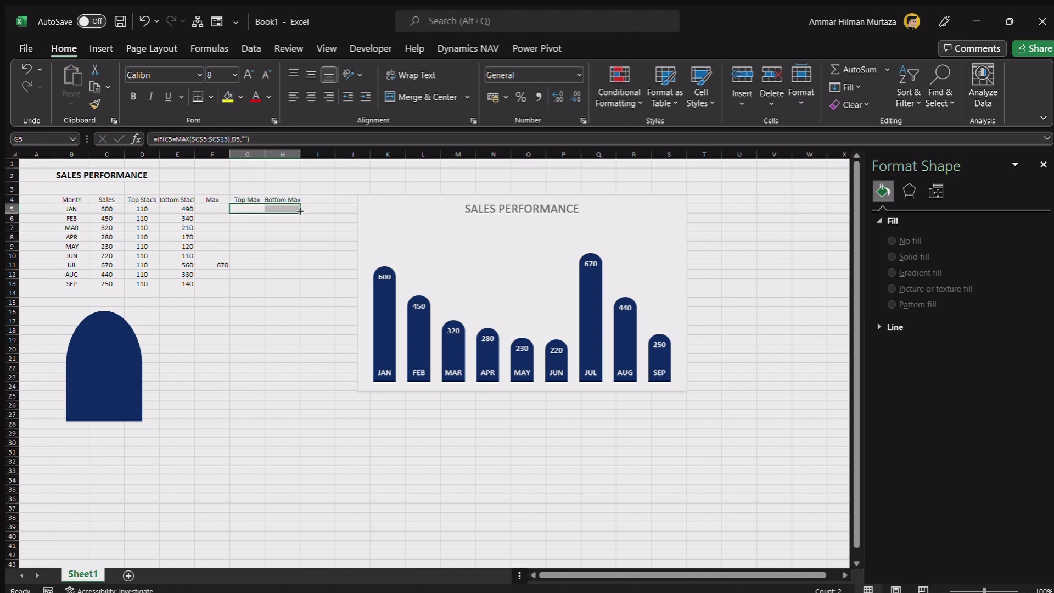
drag(300, 213, 301, 287)
click(246, 264)
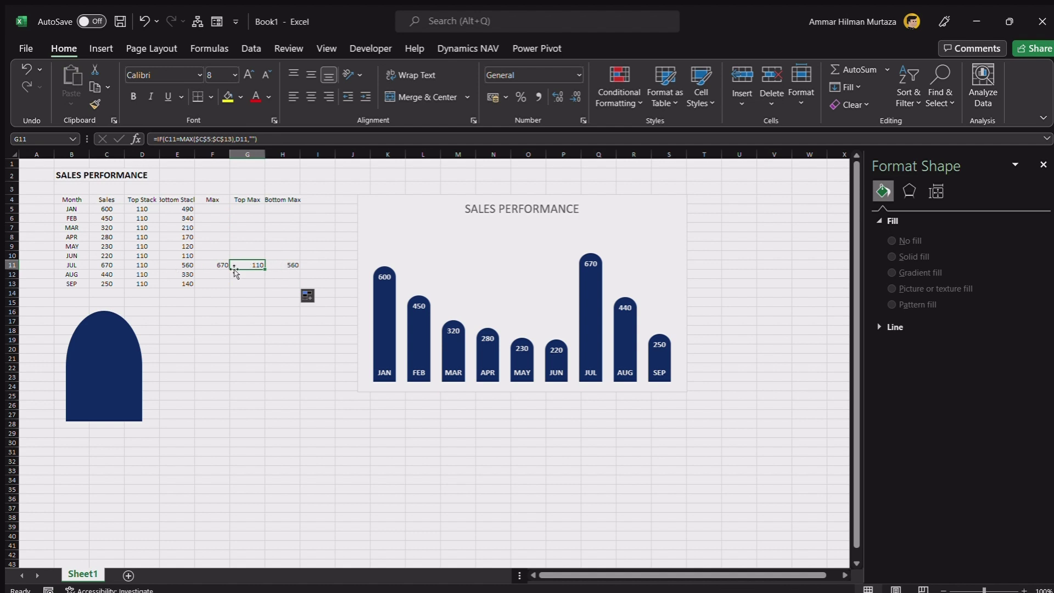
Add a Top Max series to the sales chart, with its name from G4 and its values from G5:G13
click(365, 214)
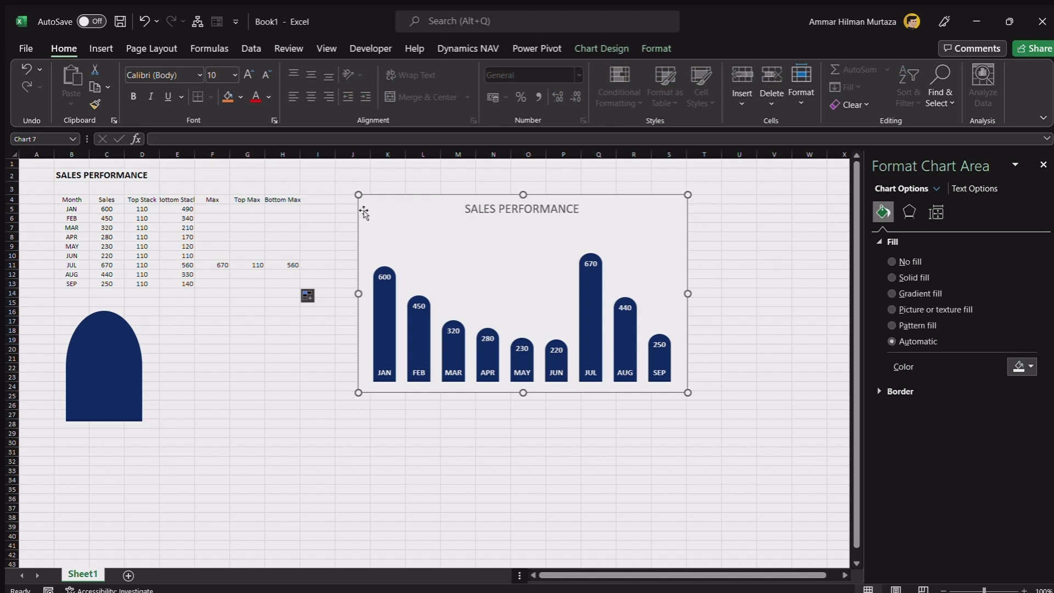
click(582, 49)
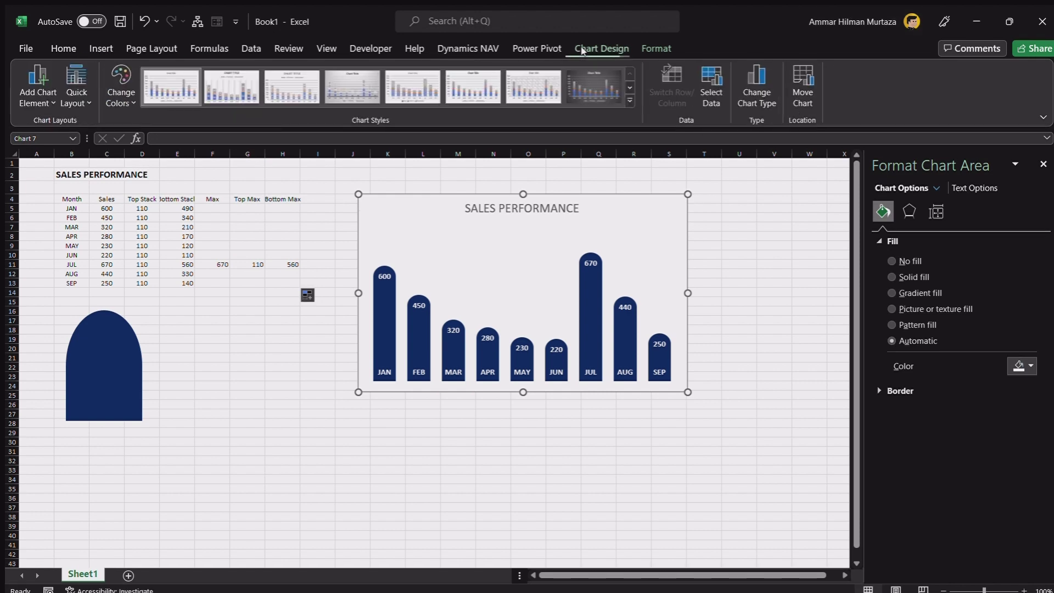
click(713, 90)
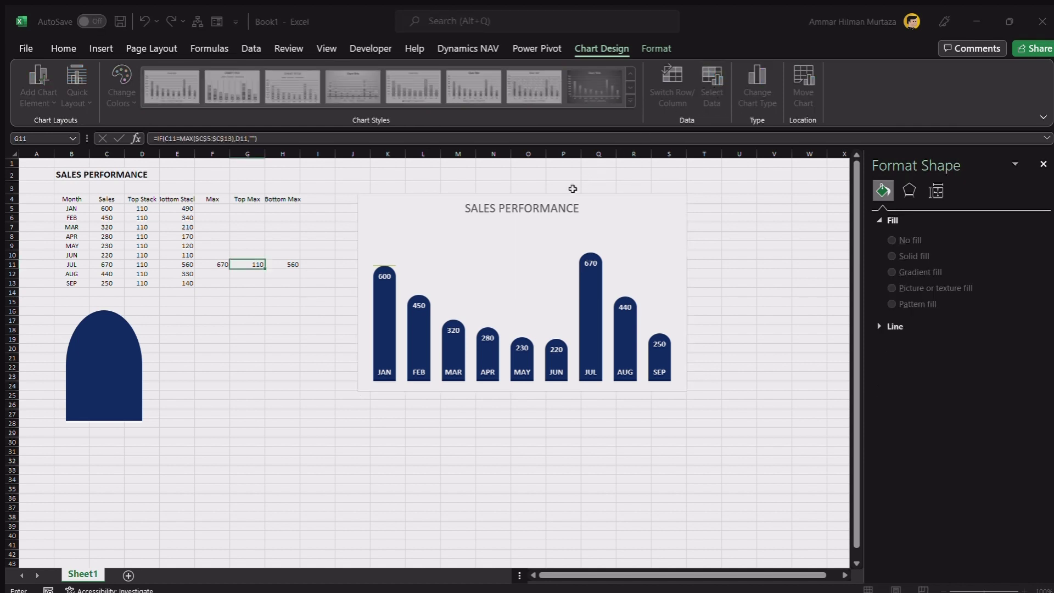
click(246, 199)
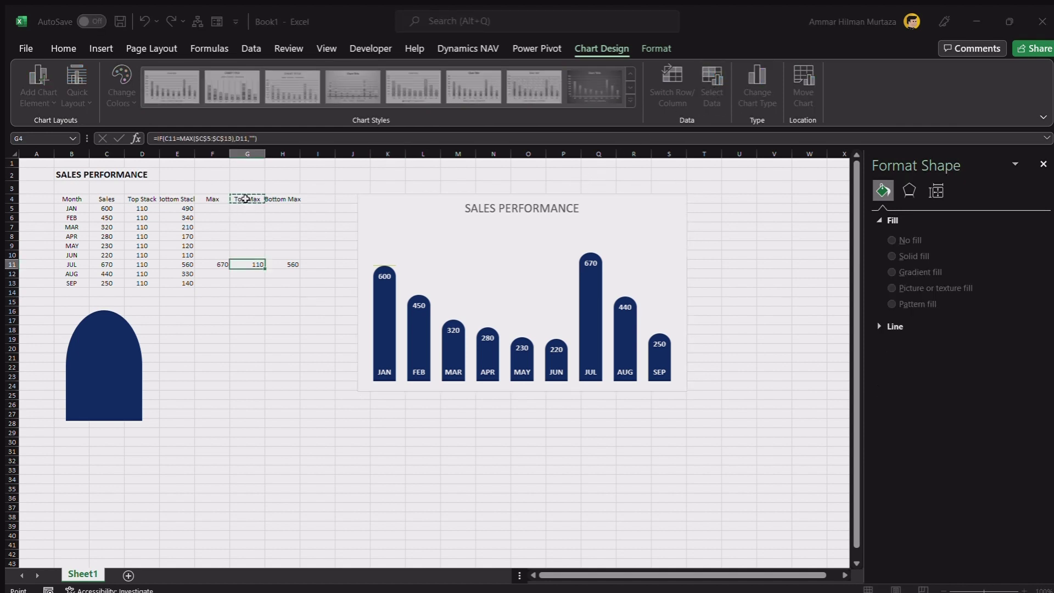
drag(681, 217, 602, 200)
drag(244, 207, 249, 280)
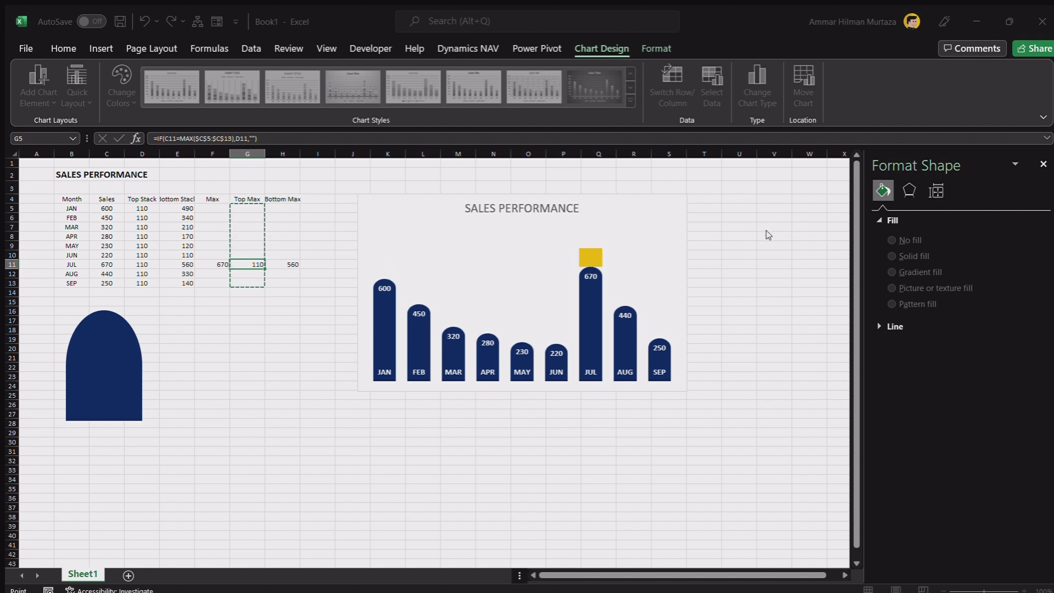
key(Escape)
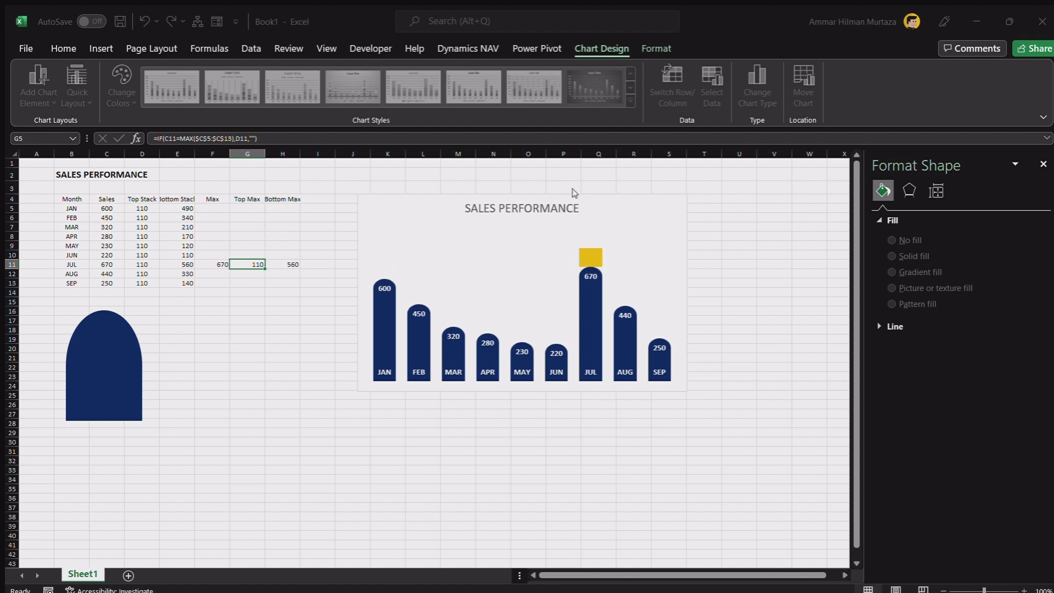
Add a Bottom Max series with its name from H4 and values from H5:H13, and order it before Top Max
click(281, 196)
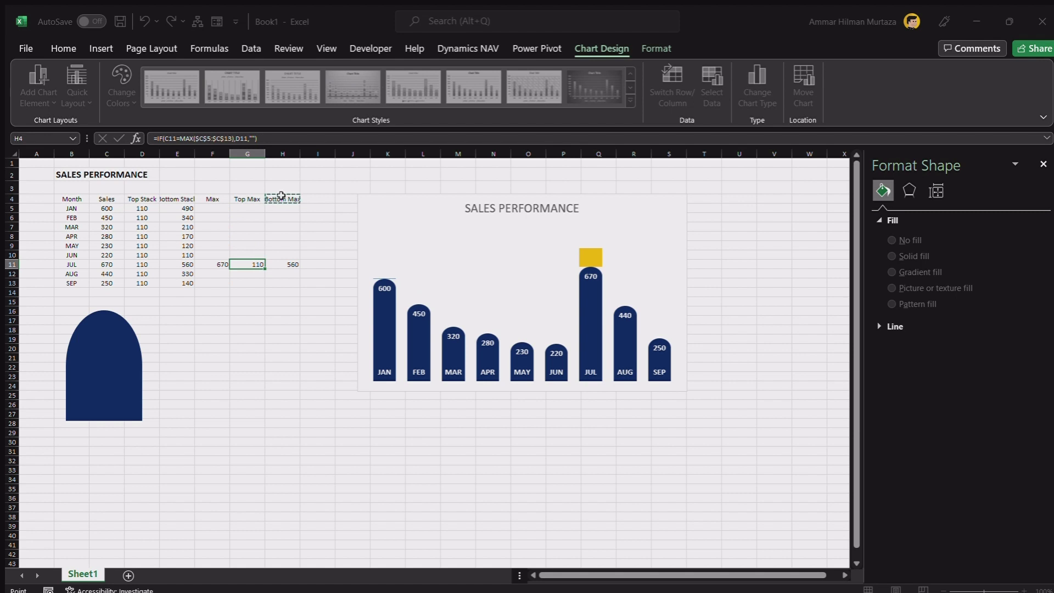
drag(686, 214, 593, 208)
drag(288, 208, 287, 282)
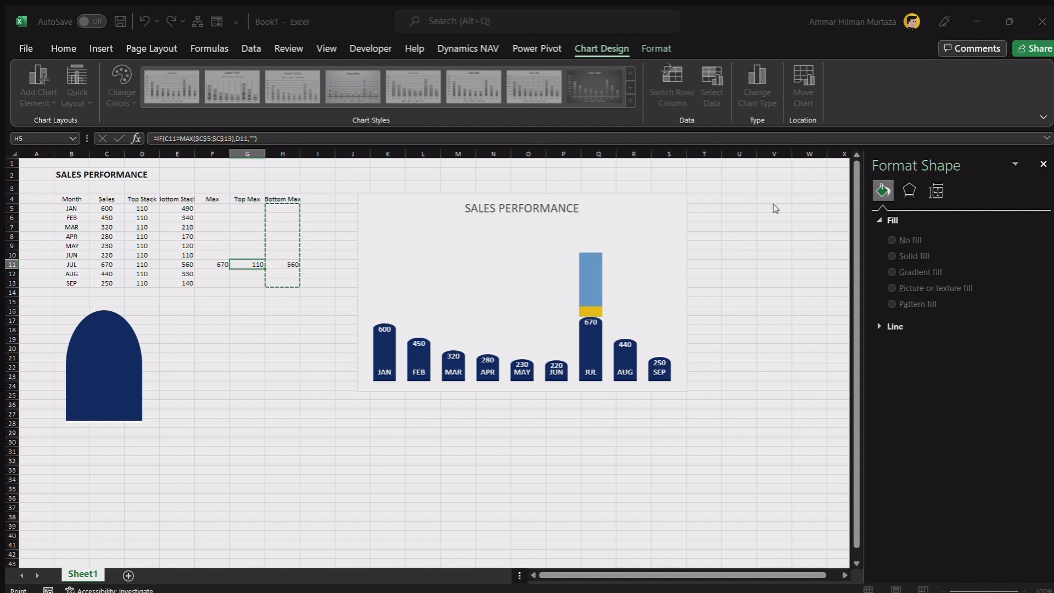
key(Escape)
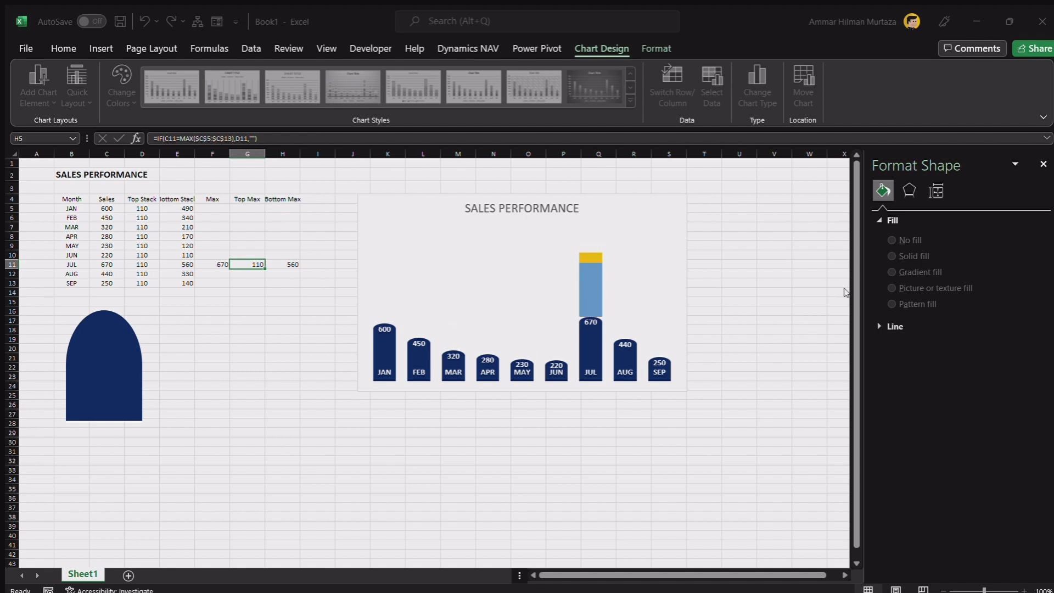
Plot the Top Max and Bottom Max series as stacked columns on the secondary axis with a solid gold fill
click(376, 206)
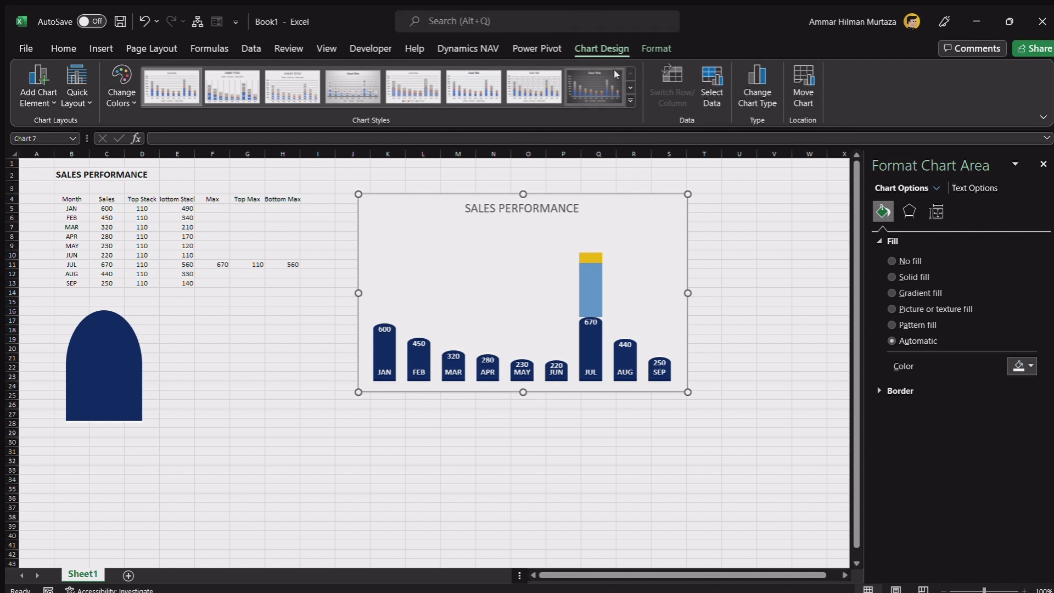
click(752, 78)
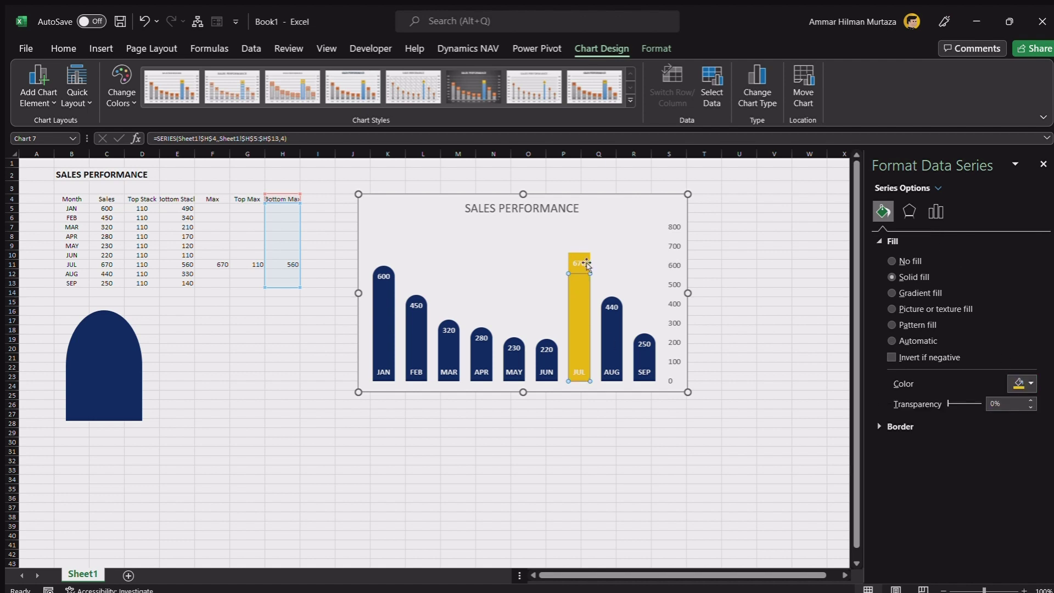
Create a gold copy of the rounded shape beside the original and apply it to the chart's Top Max series
click(91, 352)
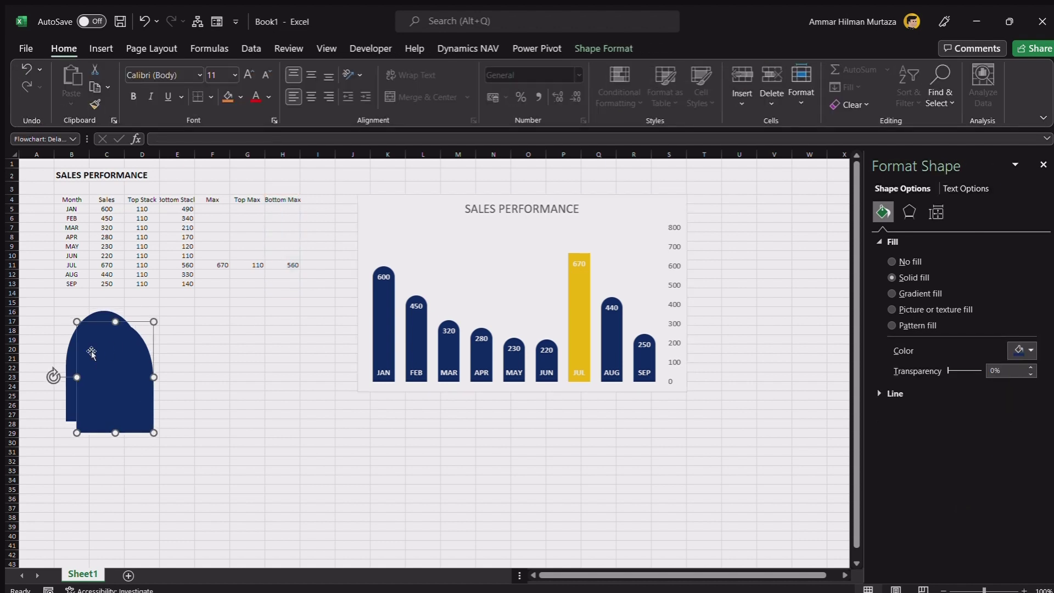
drag(106, 405, 185, 394)
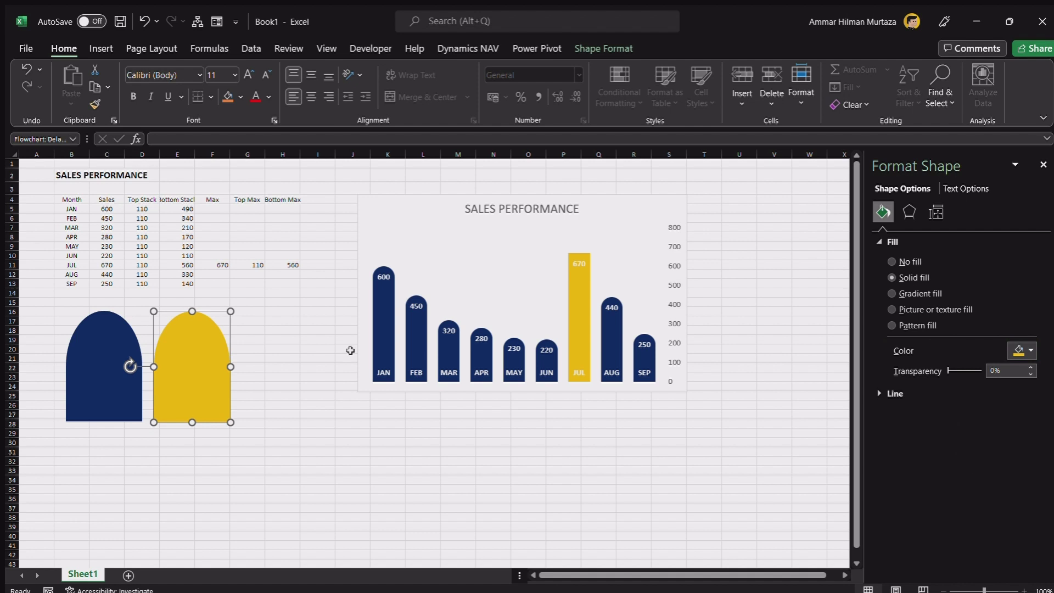
click(586, 253)
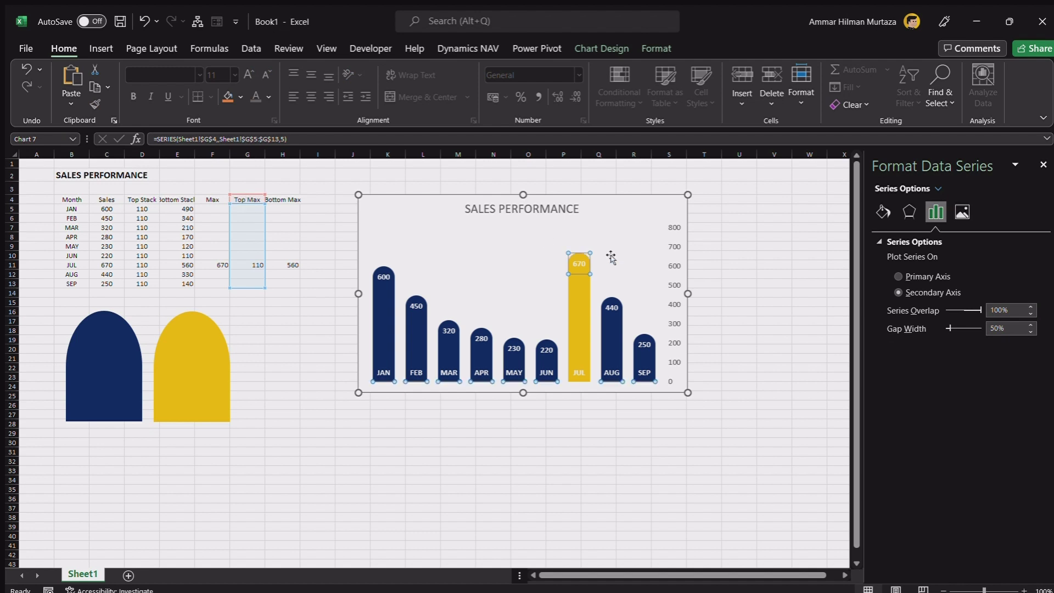
Delete the secondary vertical axis from the sales chart
click(749, 324)
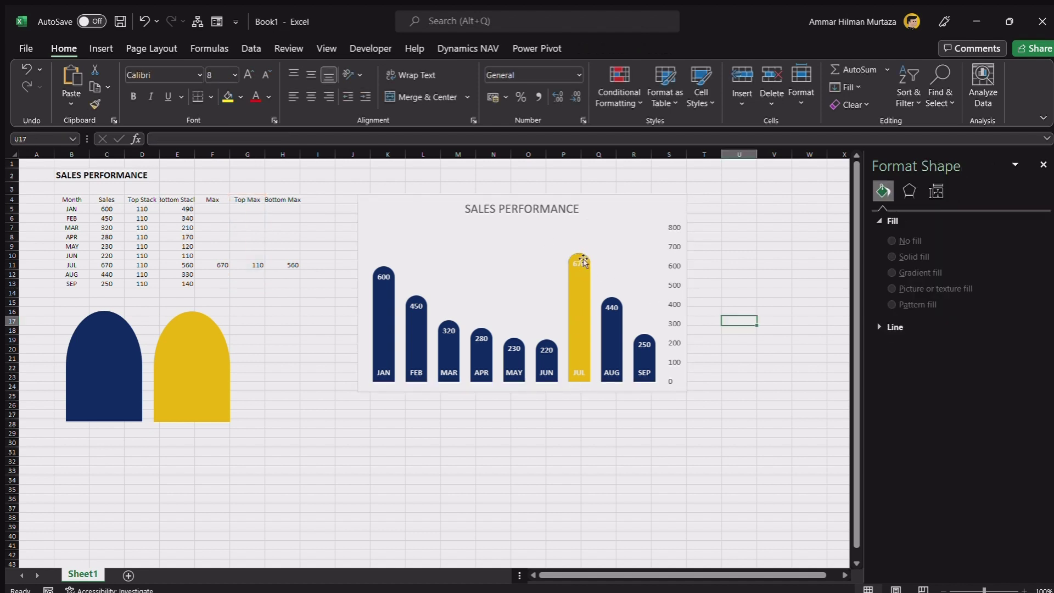
click(671, 218)
click(673, 222)
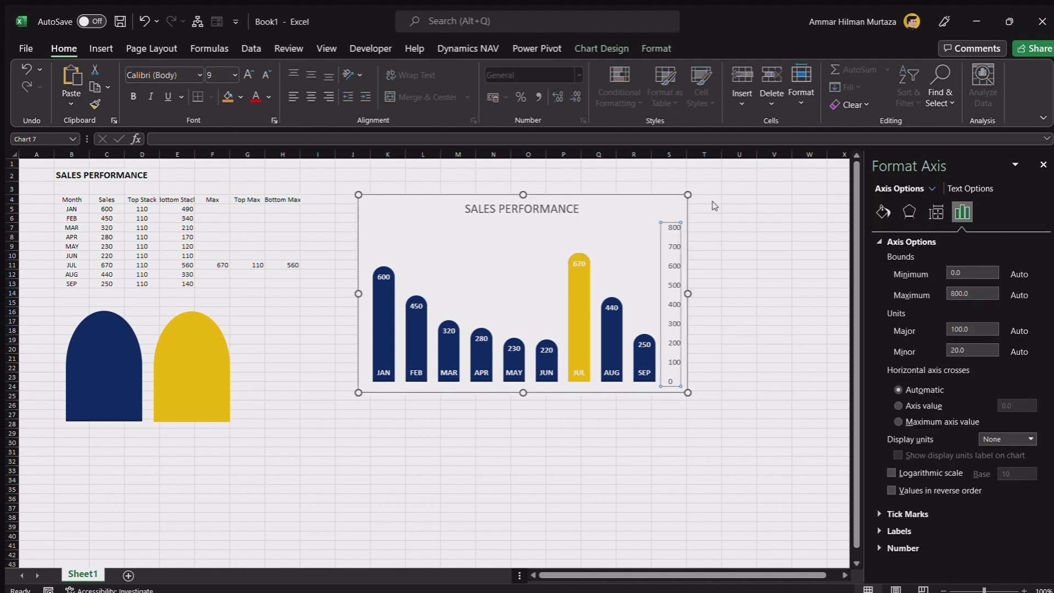
key(Delete)
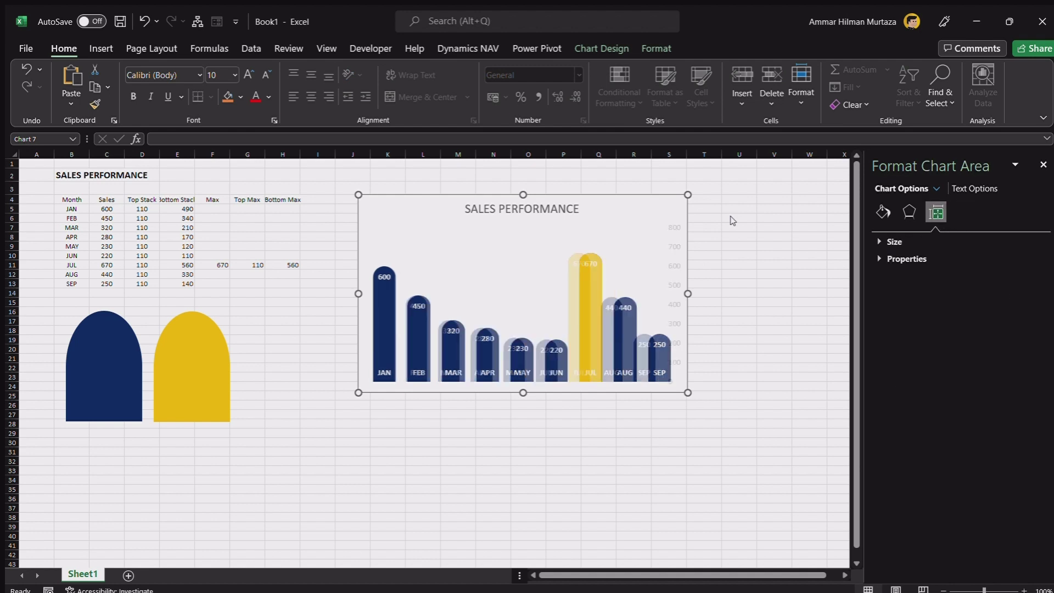
click(684, 379)
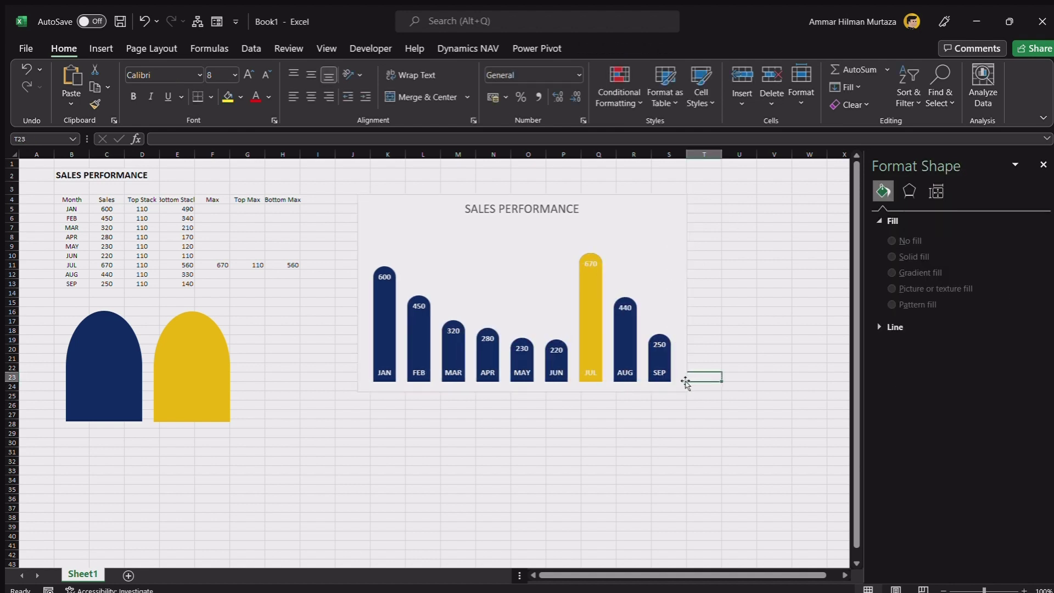
click(528, 452)
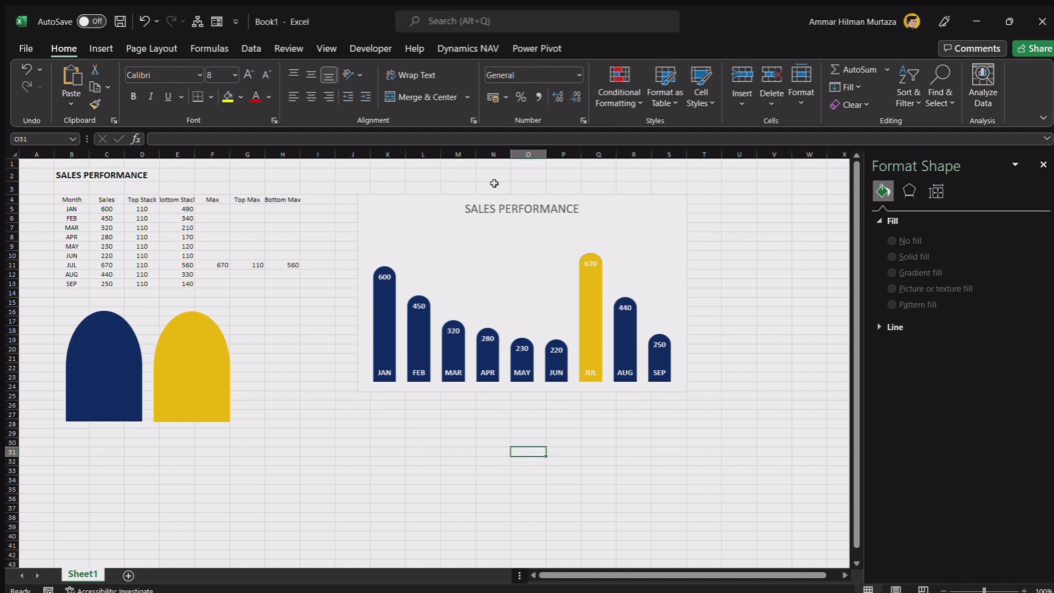
Make the sales chart's title bold and give its text a solid dark blue fill
click(501, 212)
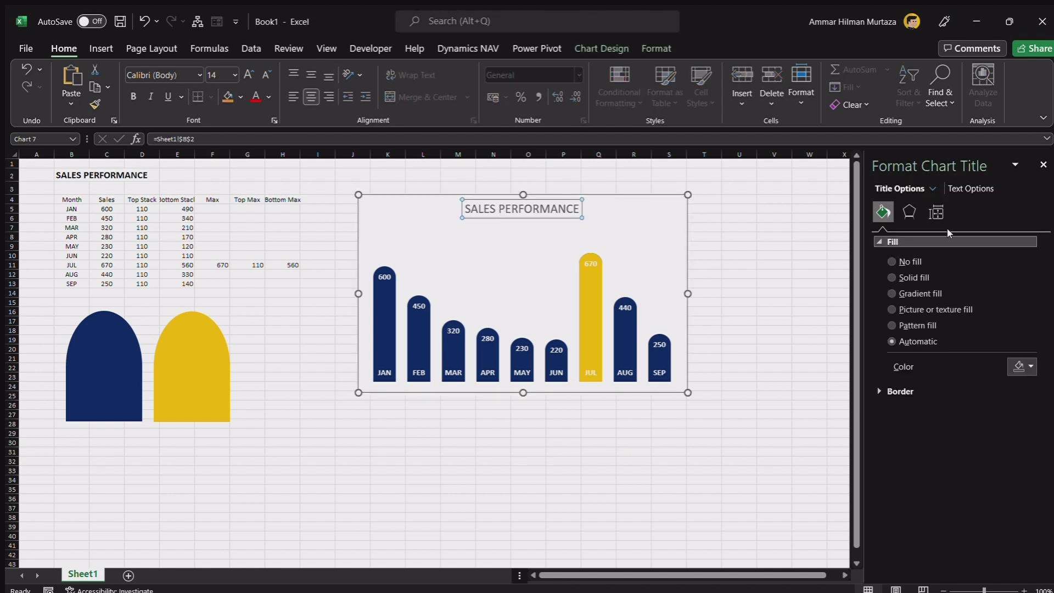
key(ctrl+b)
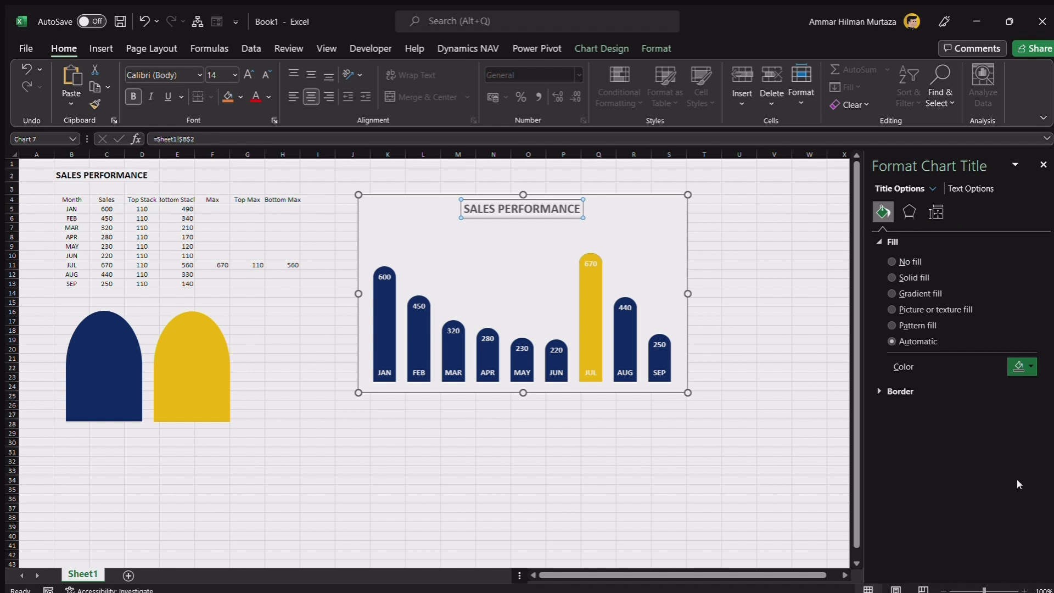
click(1032, 492)
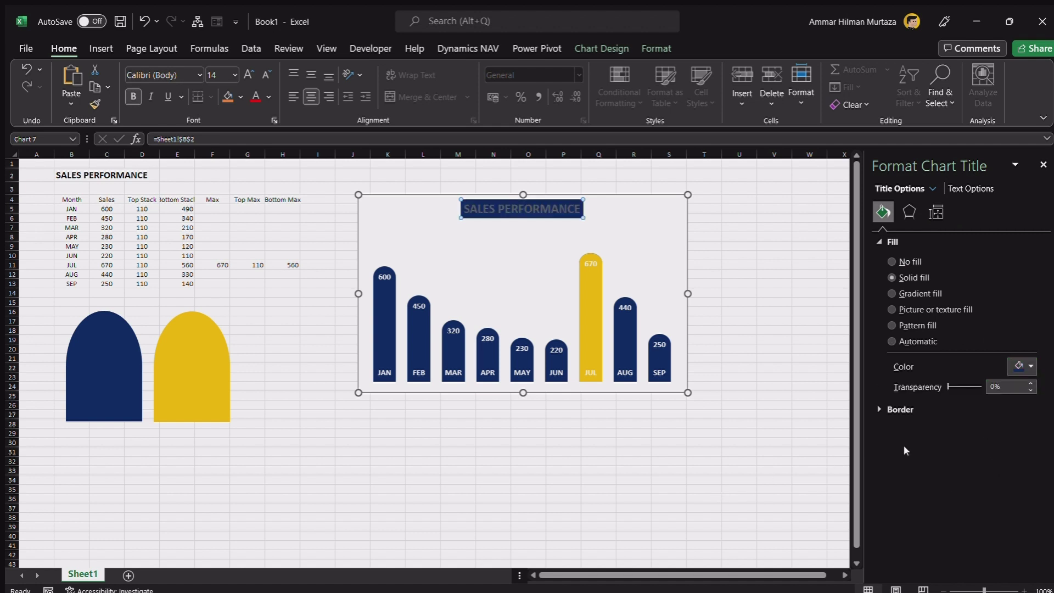
key(ctrl+z)
click(969, 188)
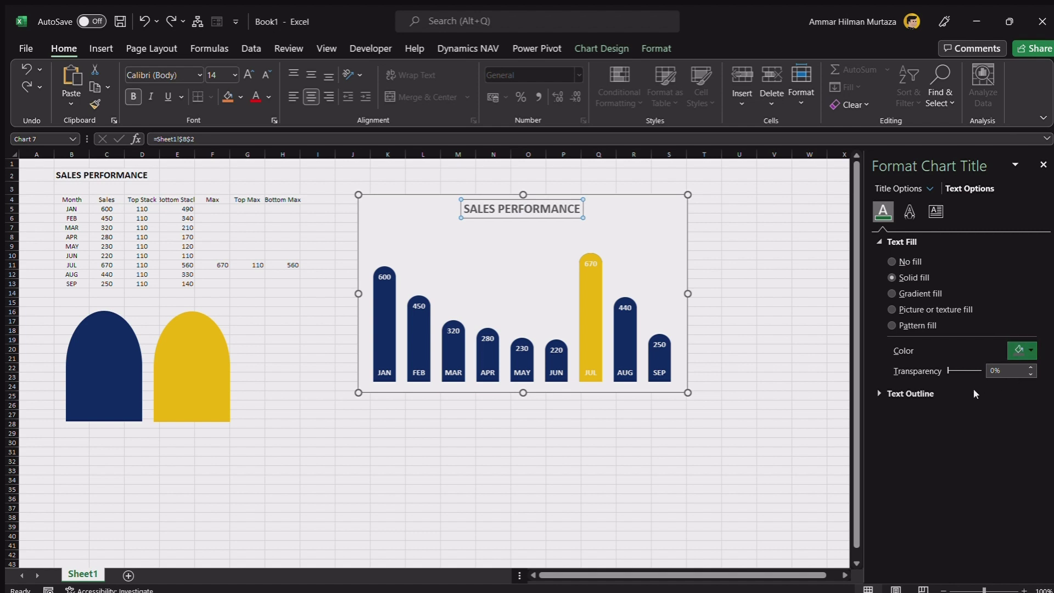
click(670, 479)
click(746, 305)
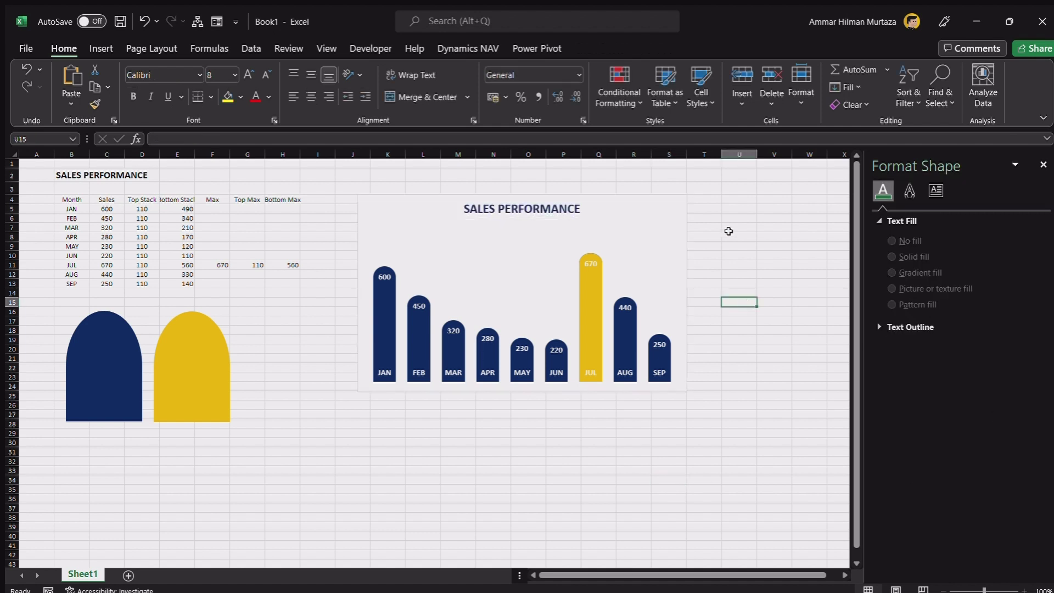
click(669, 209)
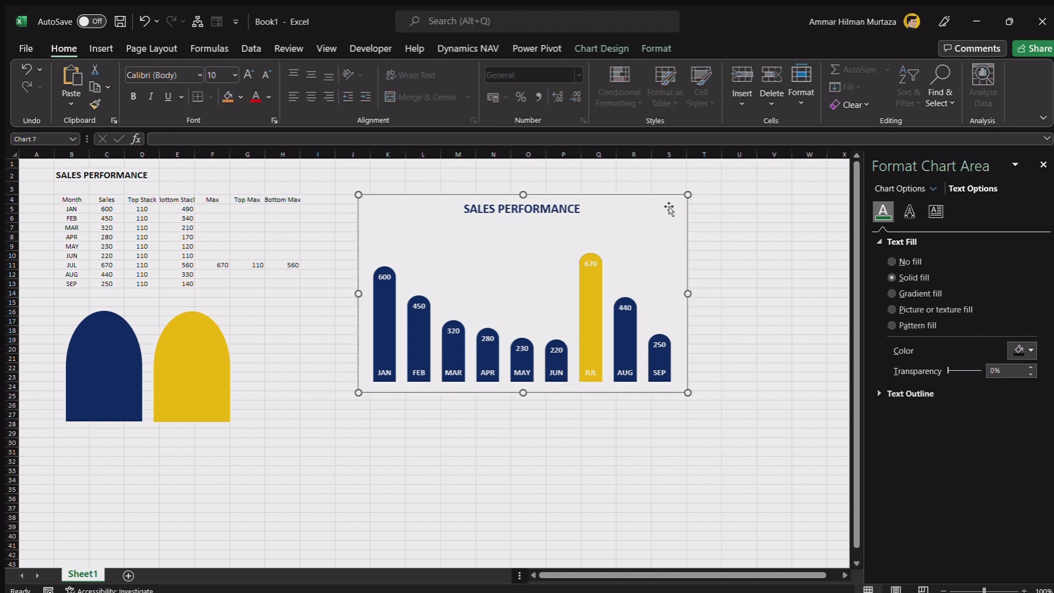
click(774, 339)
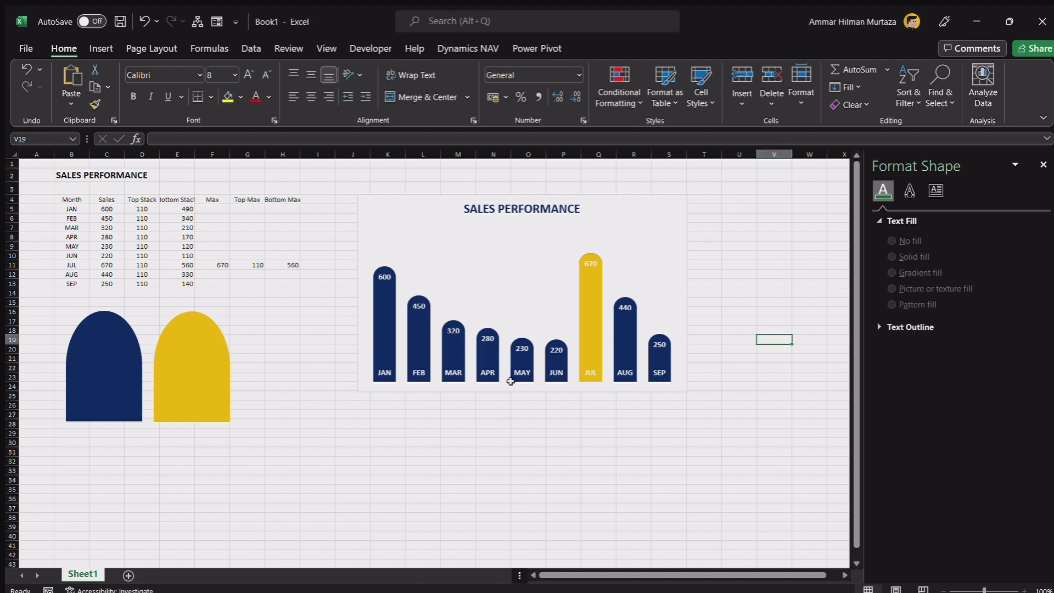
Duplicate the sales chart, align the copy directly below the original, and move both charts up to the sheet's top rows
click(366, 238)
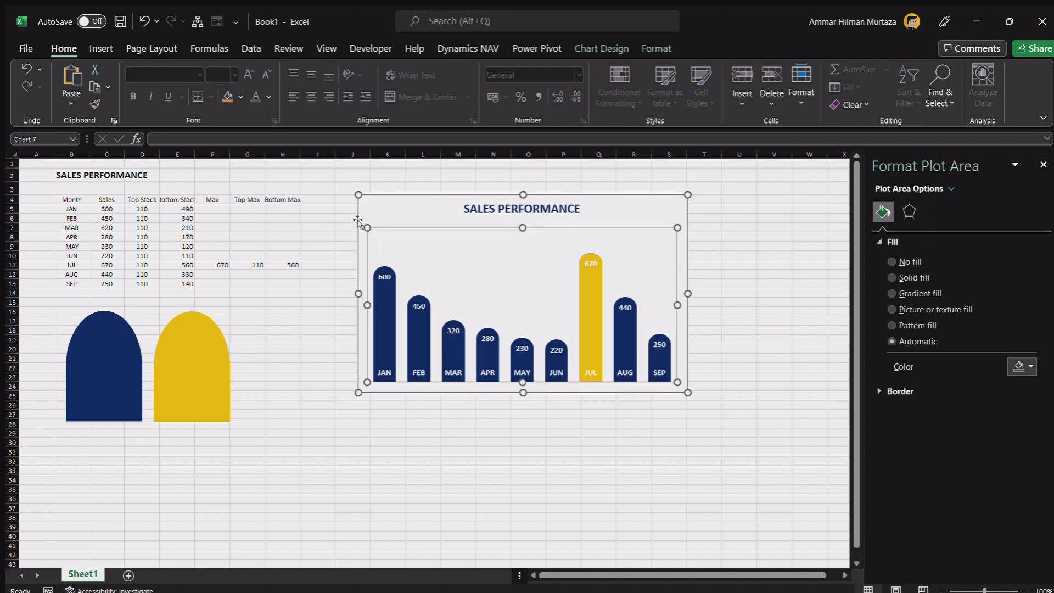
click(358, 218)
key(ctrl+d)
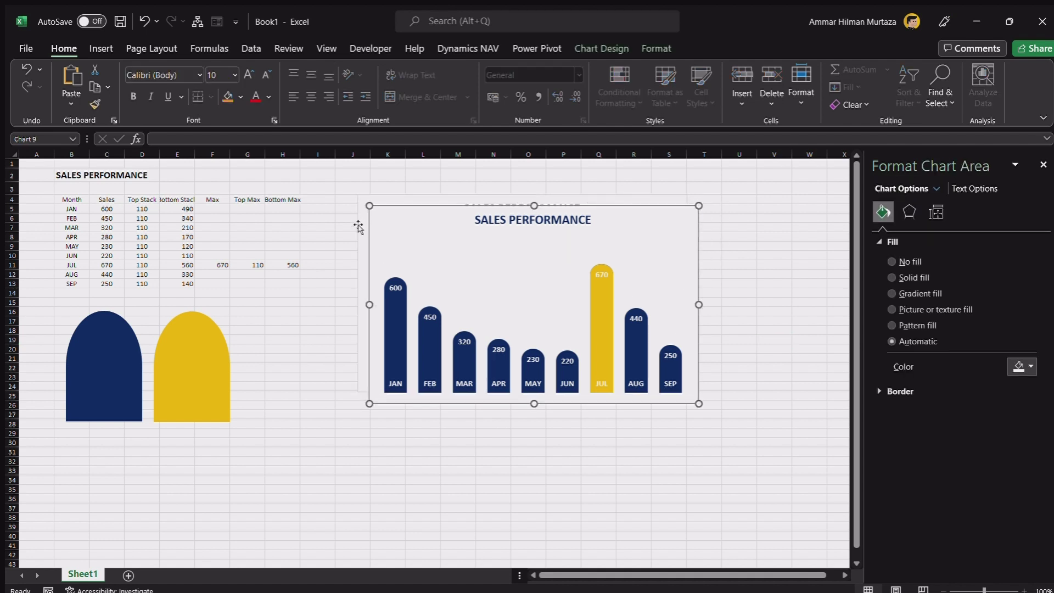
drag(365, 235, 355, 427)
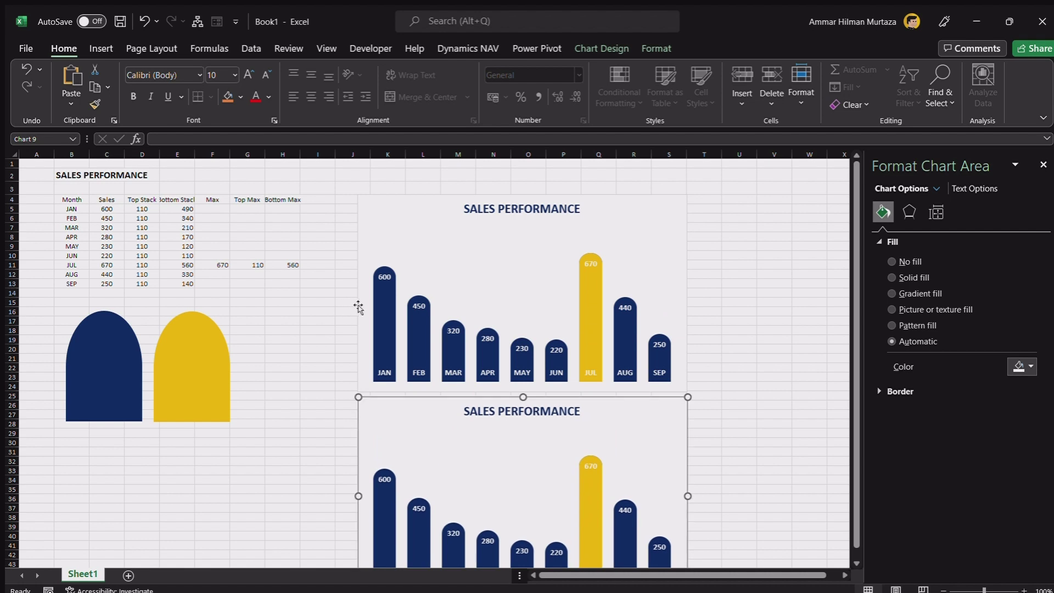
ctrl+click(358, 298)
drag(357, 299, 358, 273)
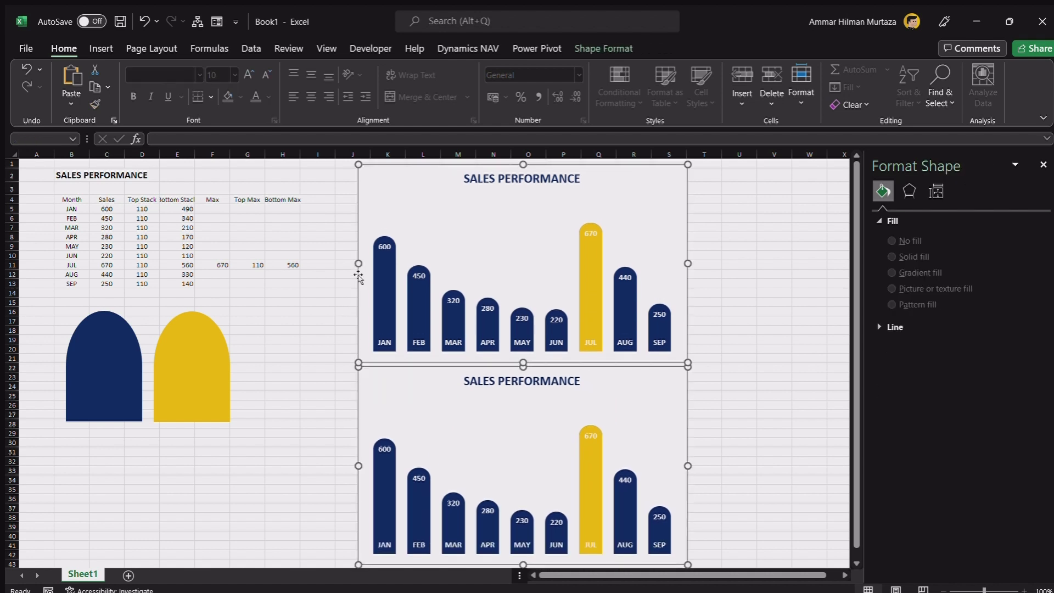
click(315, 370)
Give the lower chart's background a two-stop linear gradient fill with the first stop in dark teal #004C69
click(359, 388)
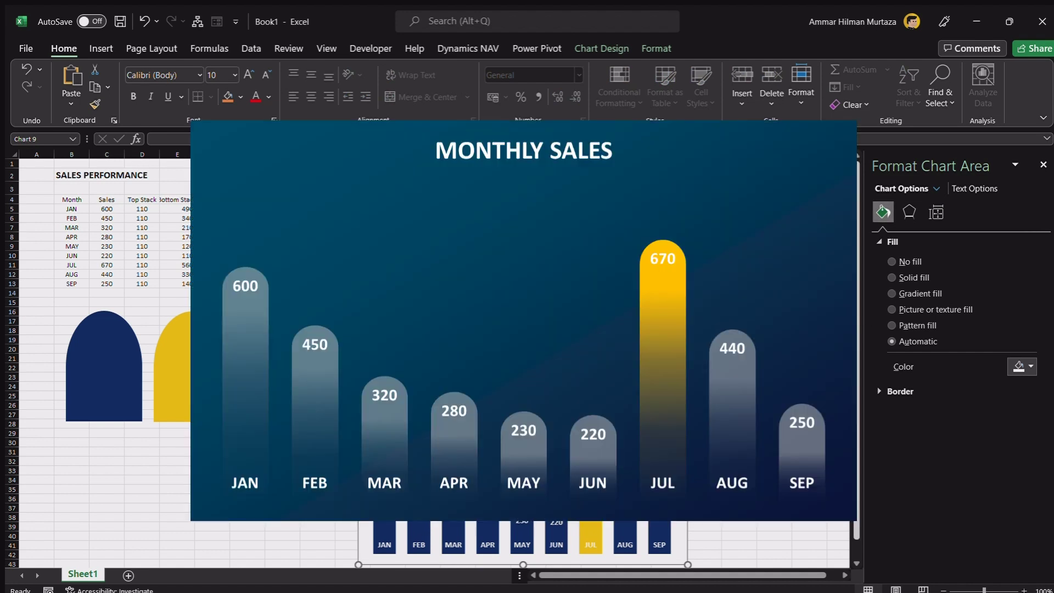
click(892, 293)
click(970, 462)
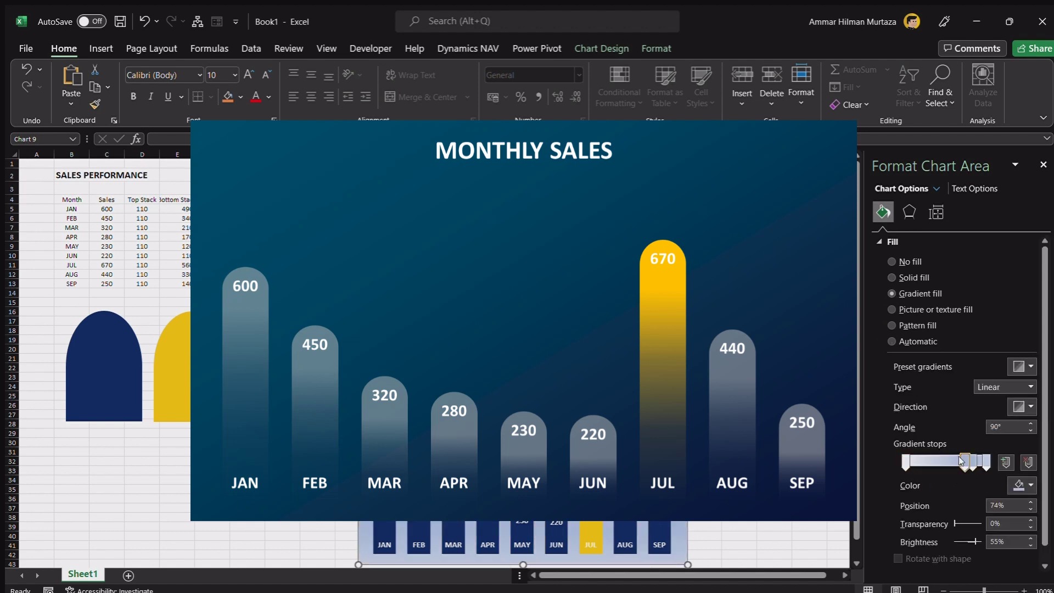
drag(964, 480, 964, 480)
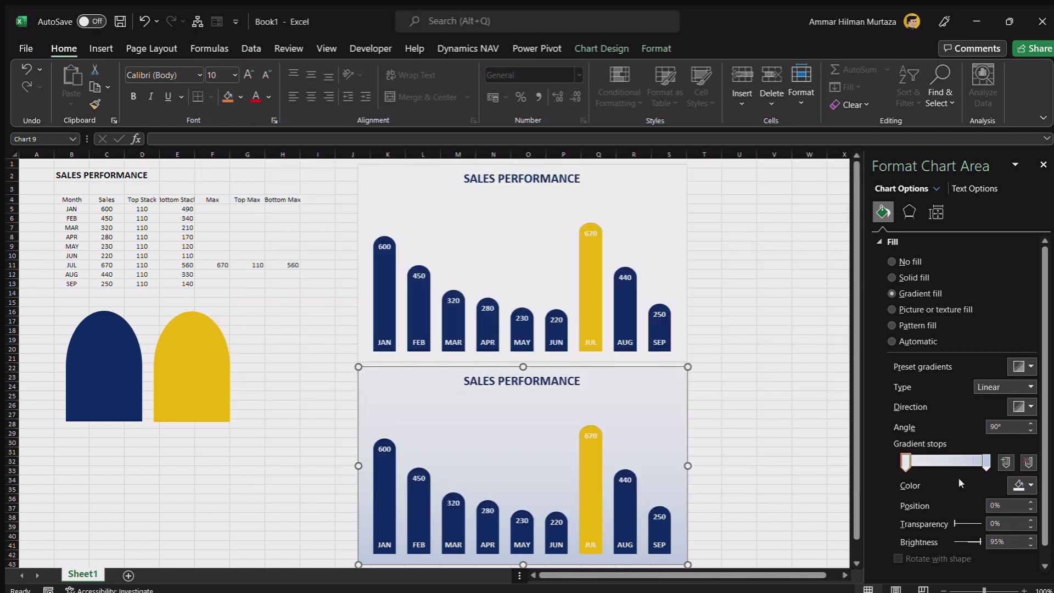
click(1019, 487)
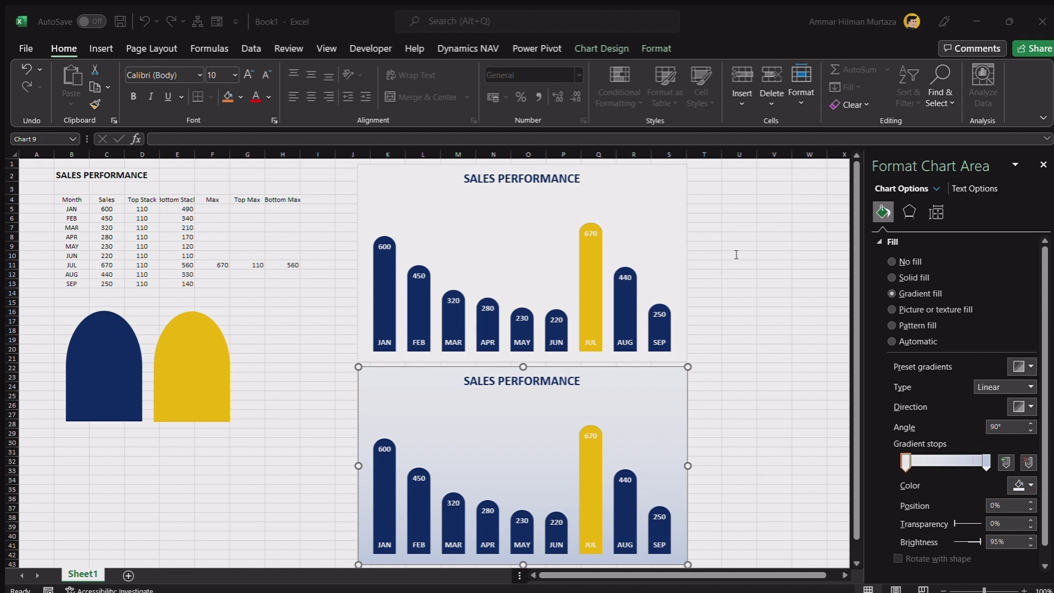
click(634, 251)
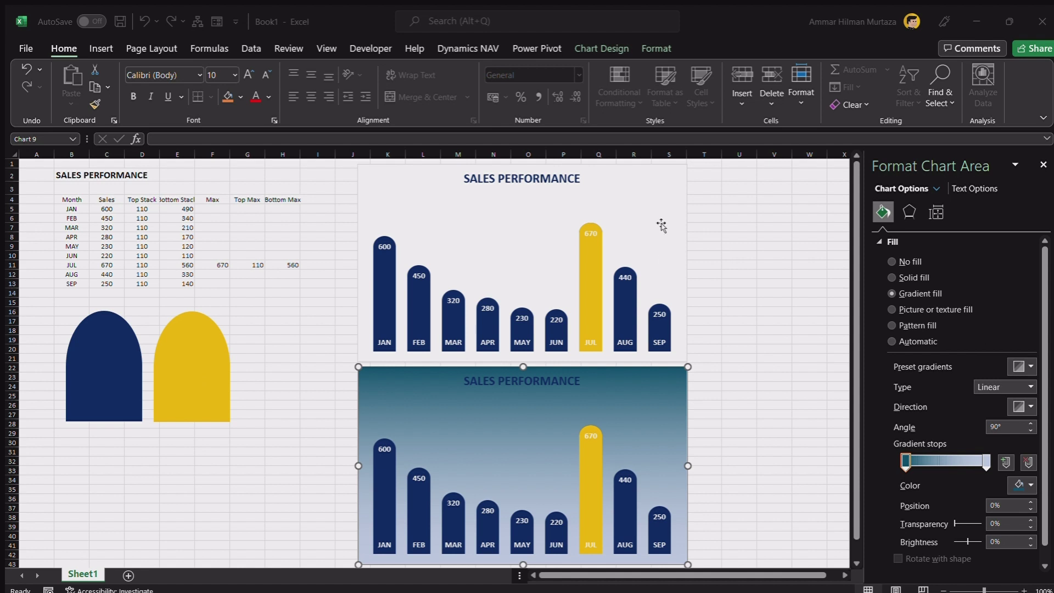
Set the background gradient's last stop to dark navy and its direction to a 135° diagonal
click(985, 459)
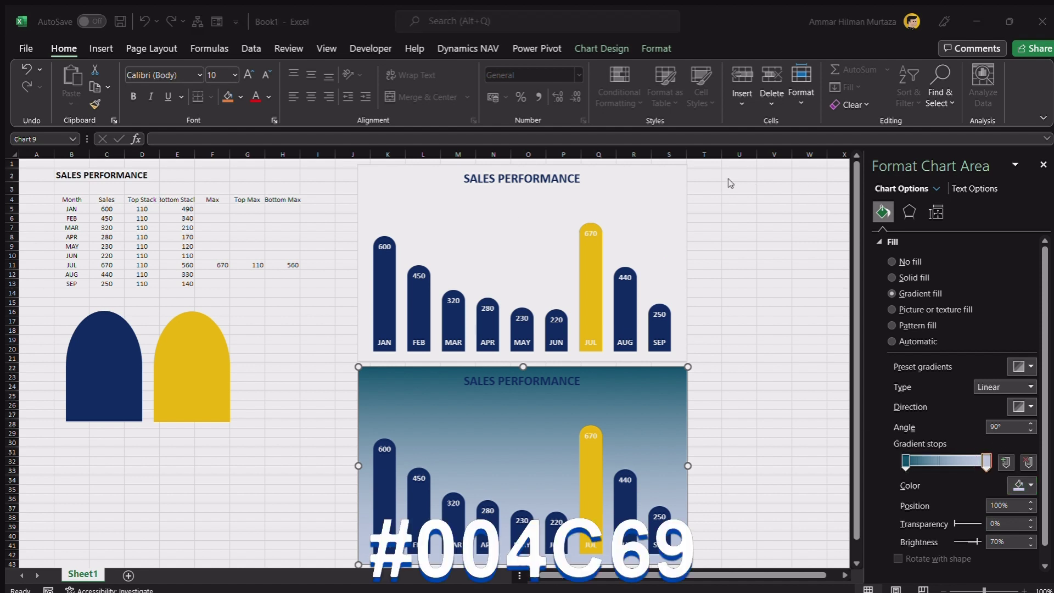
click(633, 238)
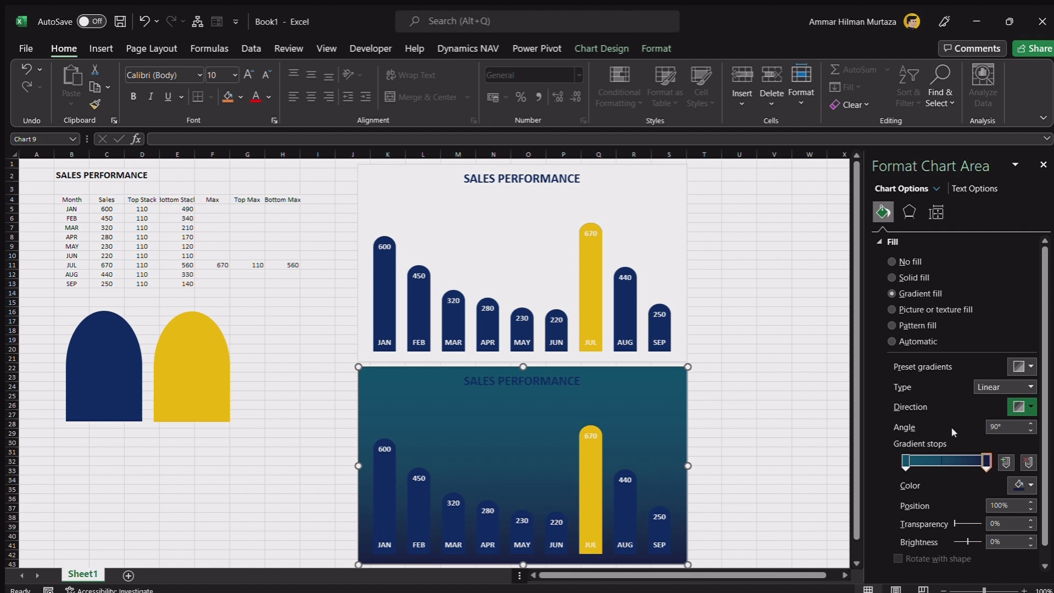
click(809, 404)
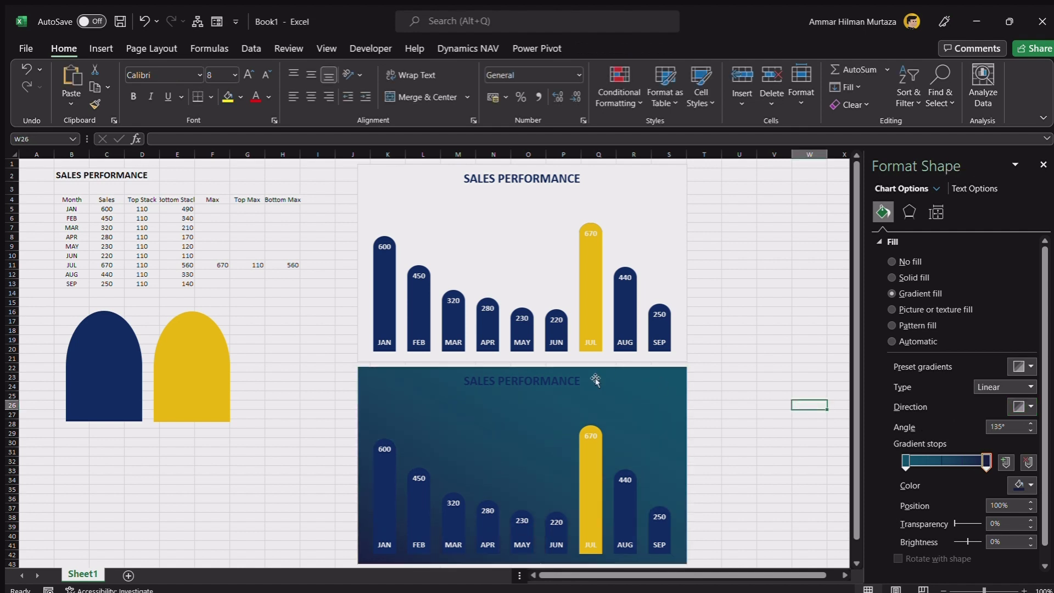
Change the lower chart's title text to white
click(559, 378)
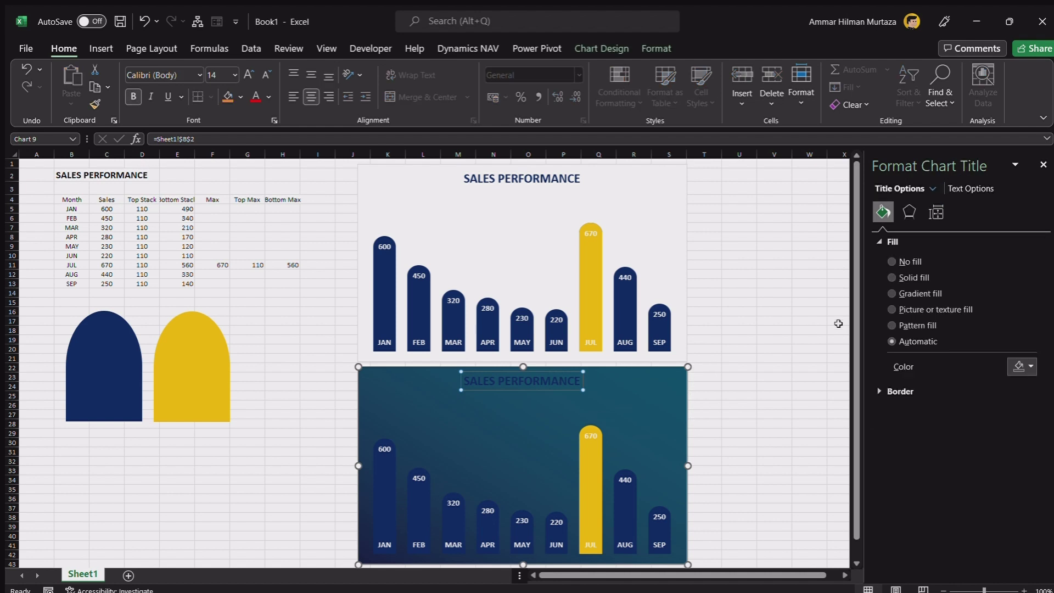
click(970, 190)
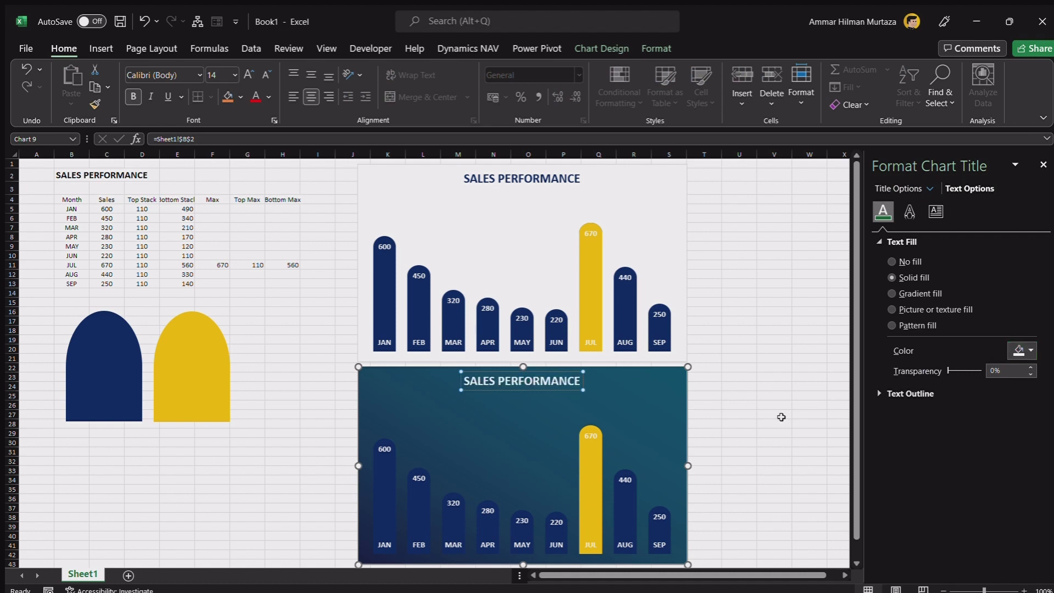
click(777, 416)
Apply a 90° linear gradient to the lower chart's Bottom Stack series, with the first stop light grey at 50% transparency
click(388, 488)
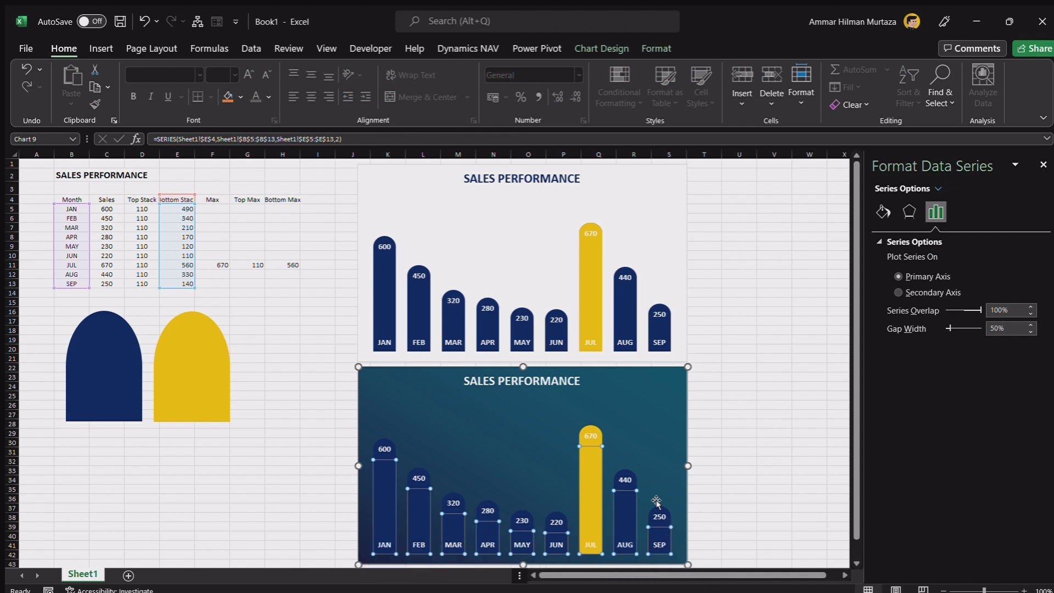
click(883, 213)
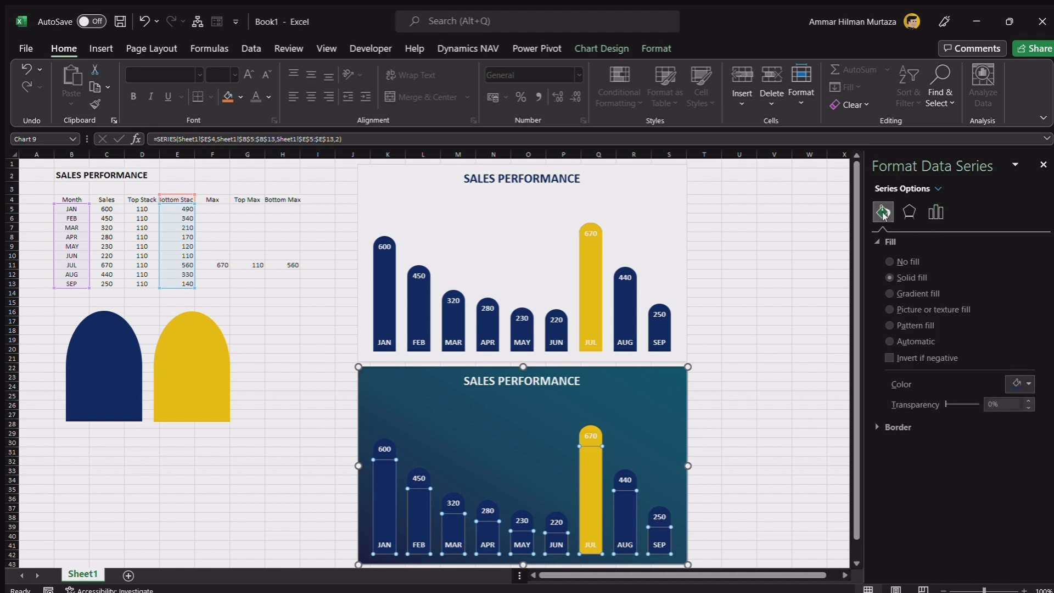
click(891, 294)
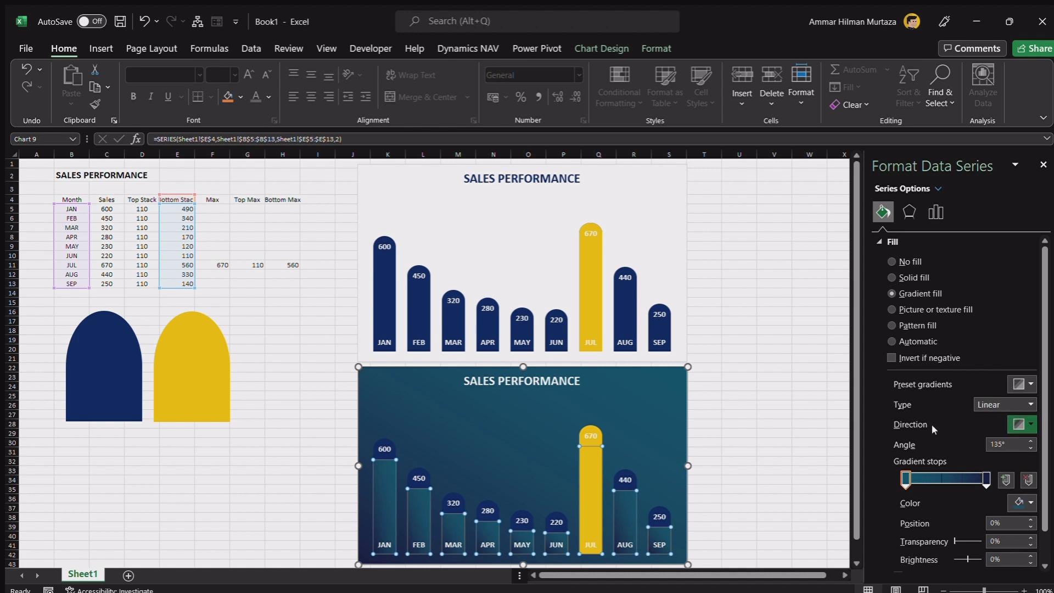
click(933, 461)
click(946, 367)
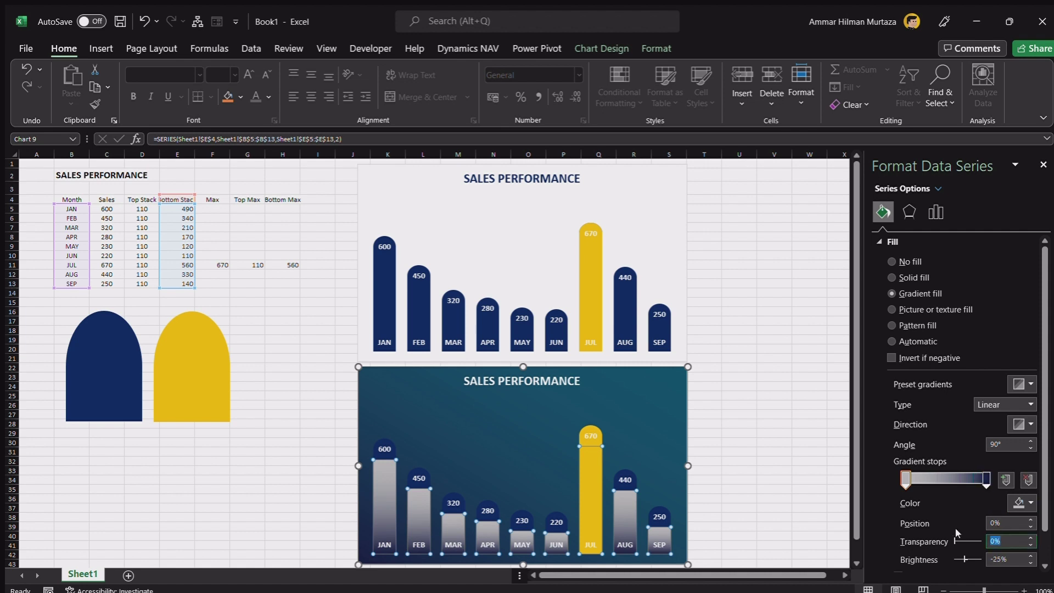
text(50)
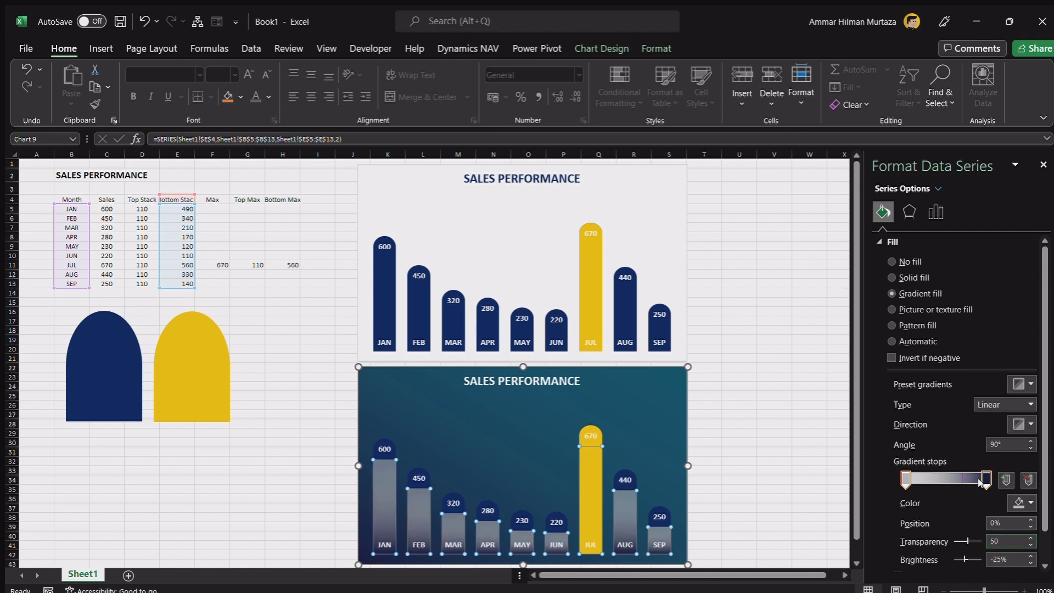
Set the last gradient stop of the Bottom Stack series to 100% transparency
click(984, 480)
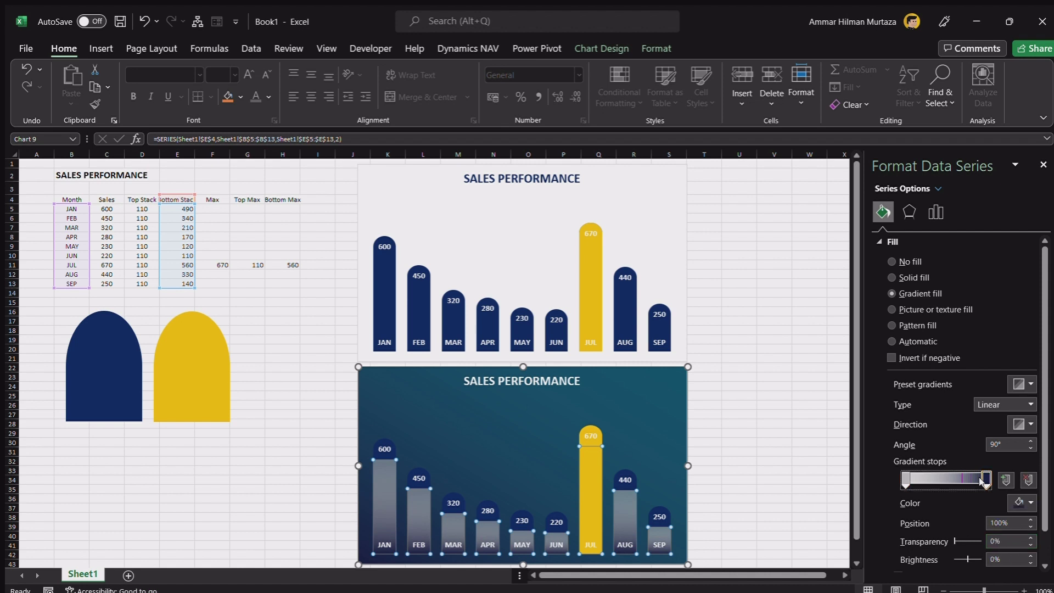
click(1010, 542)
text(100)
click(211, 470)
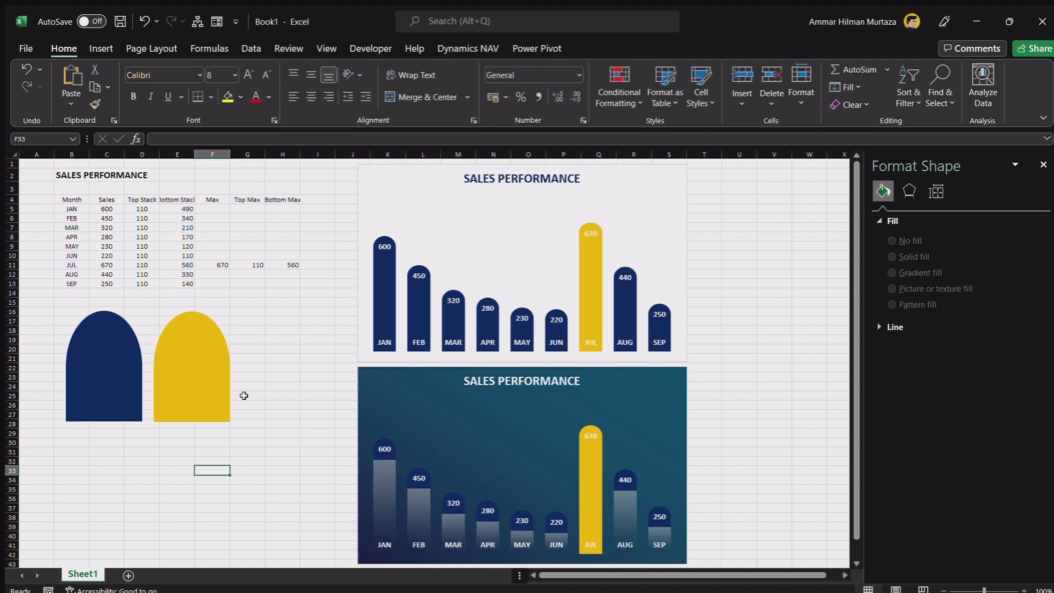
Duplicate the navy and gold rounded shapes together and place the copies directly below the originals
click(233, 377)
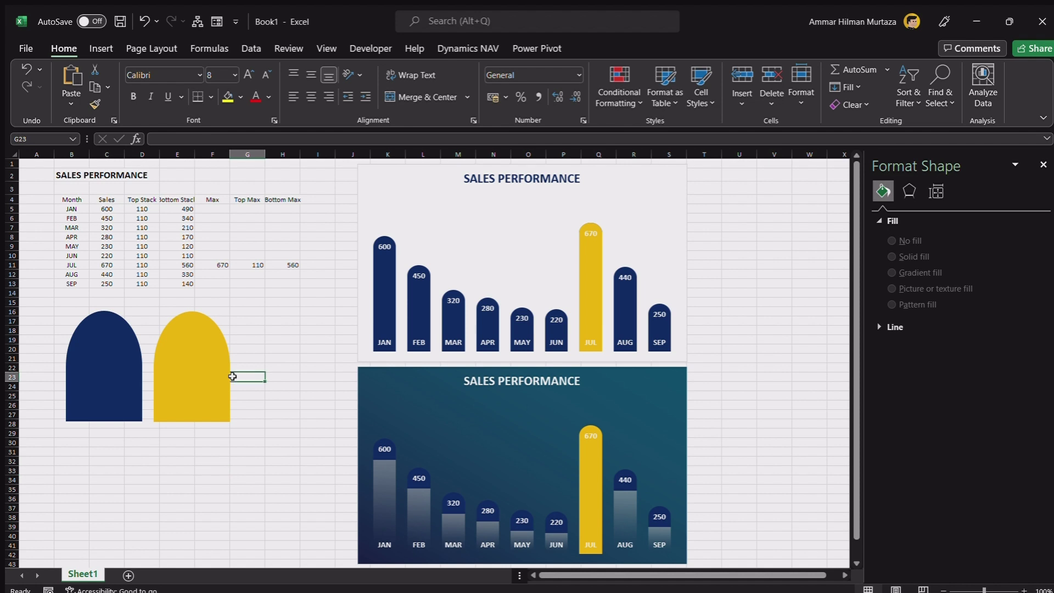
click(200, 379)
shift+click(110, 361)
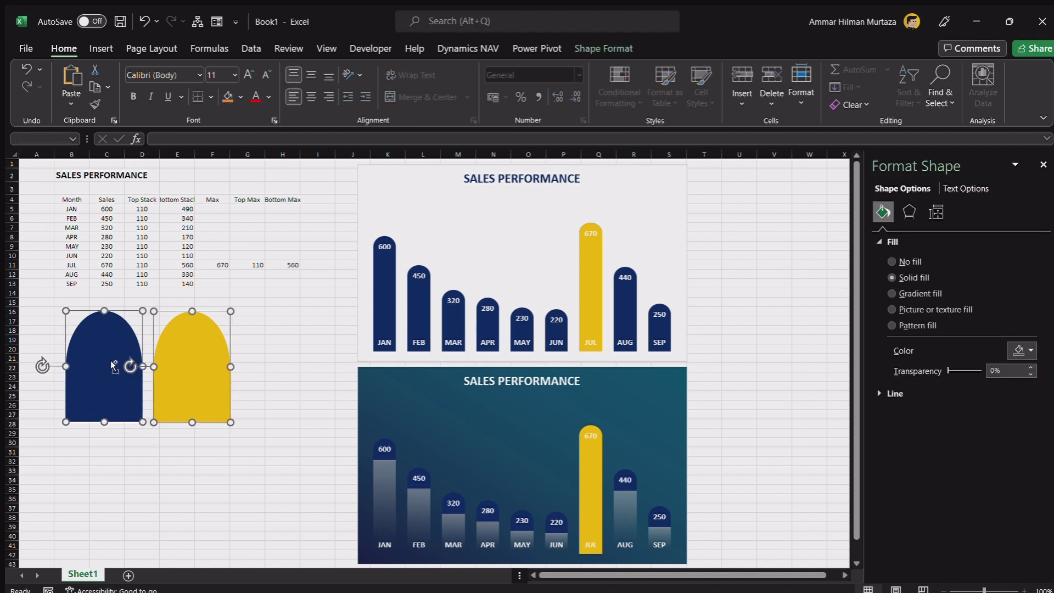
key(ctrl+d)
drag(110, 396, 98, 504)
click(31, 497)
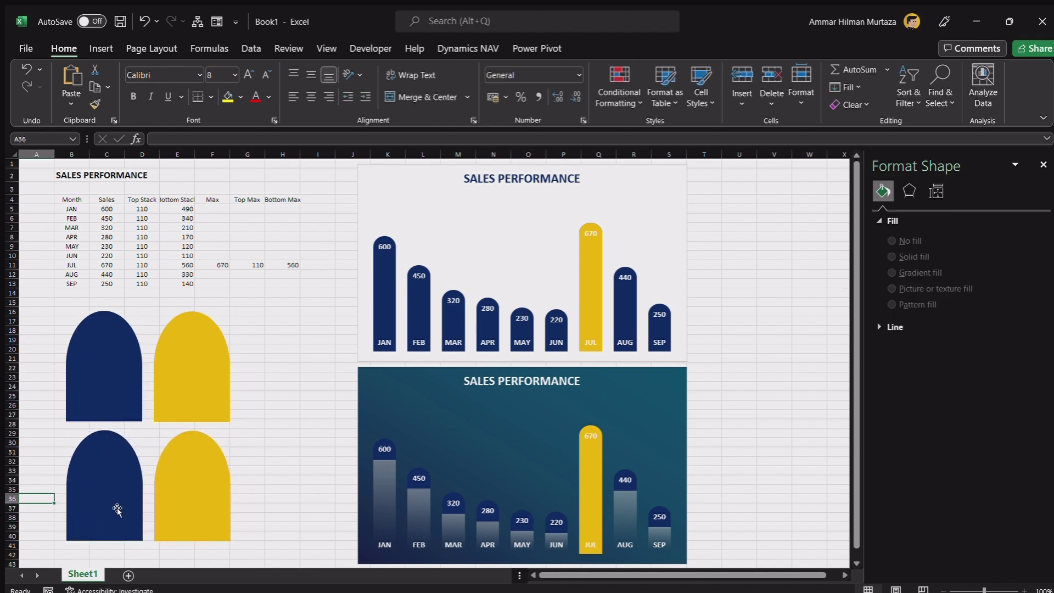
Recolour the copied navy shape light grey and paste it as the fill of the lower chart's Top Stack series
click(118, 511)
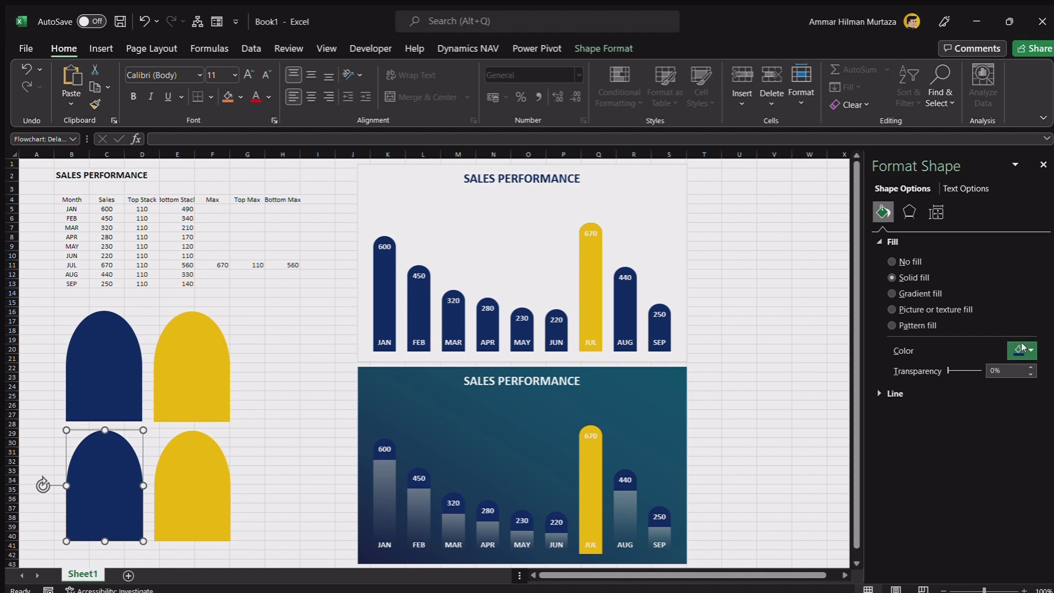
click(944, 416)
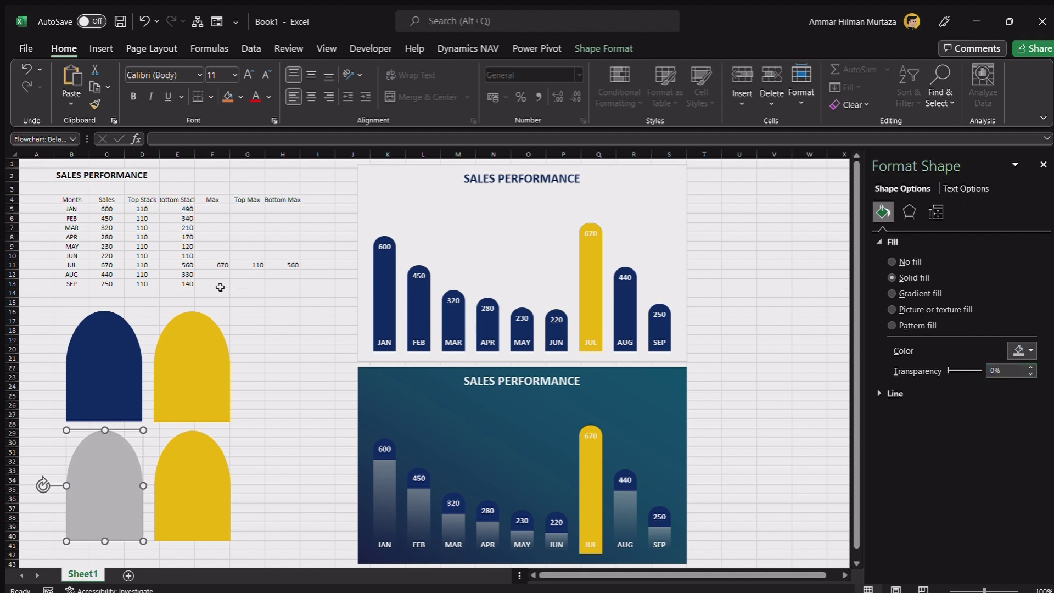
click(392, 450)
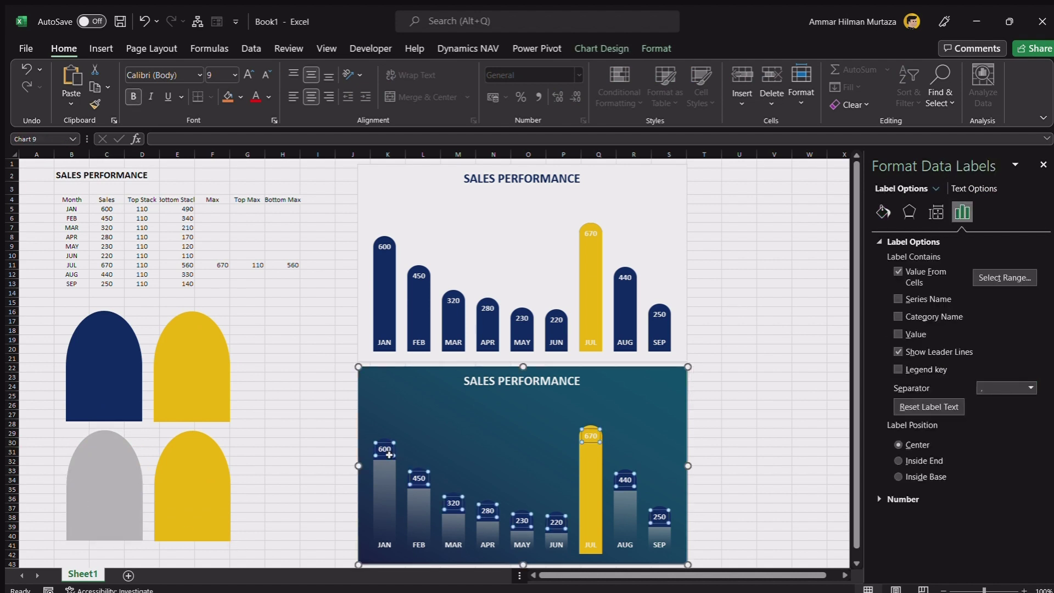
click(385, 458)
key(ctrl+v)
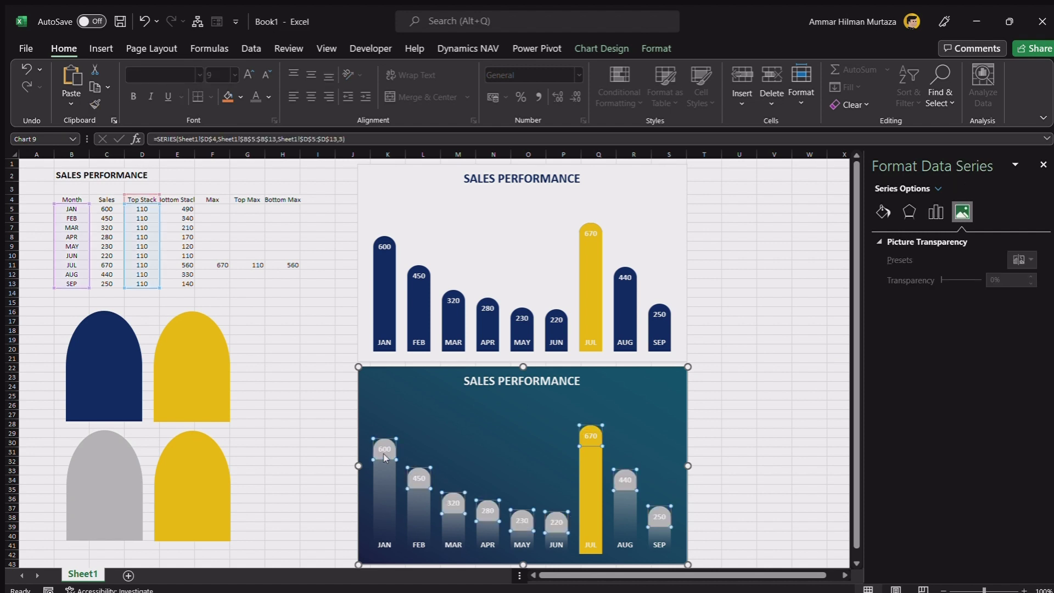
Set the picture fill transparency of the lower chart's Top Stack series to 50%
click(883, 214)
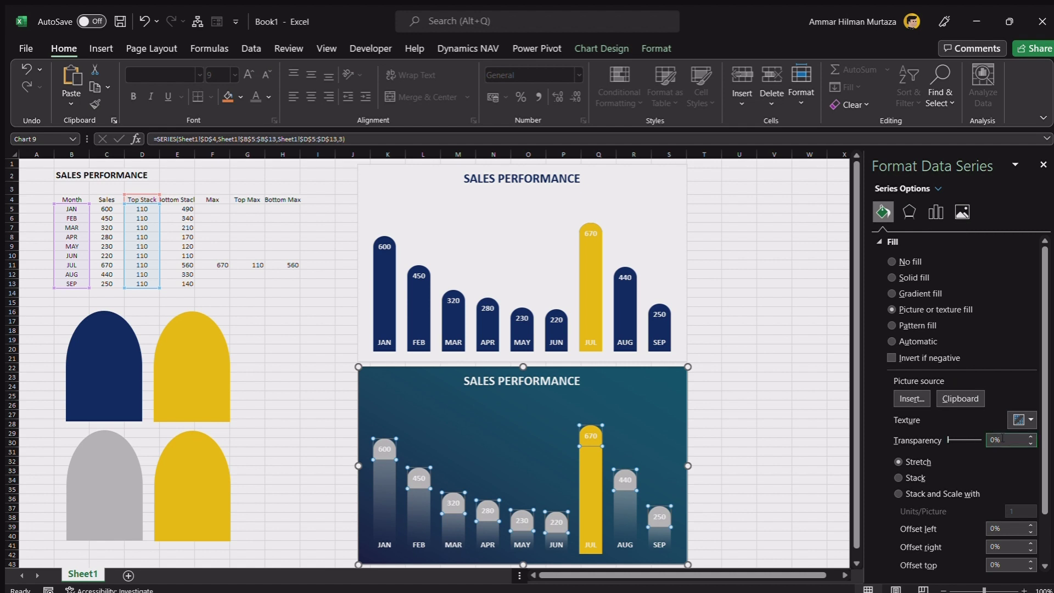
drag(1003, 438, 978, 433)
text(50)
key(Return)
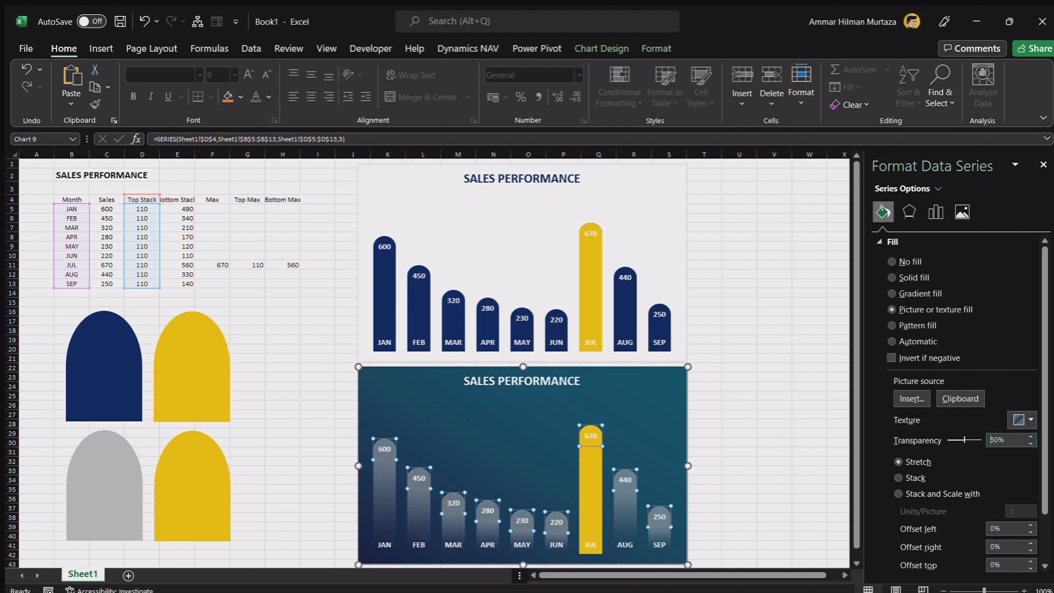
click(281, 424)
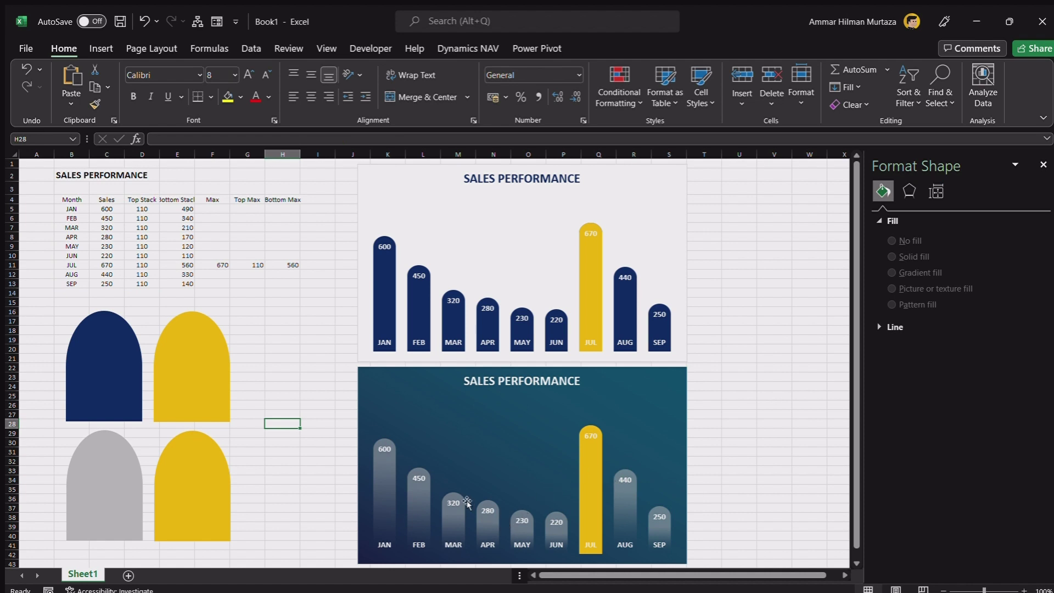
Apply a 90° linear gradient fill to the lower chart's Bottom Max series, with the first stop gold at 0% transparency
click(580, 491)
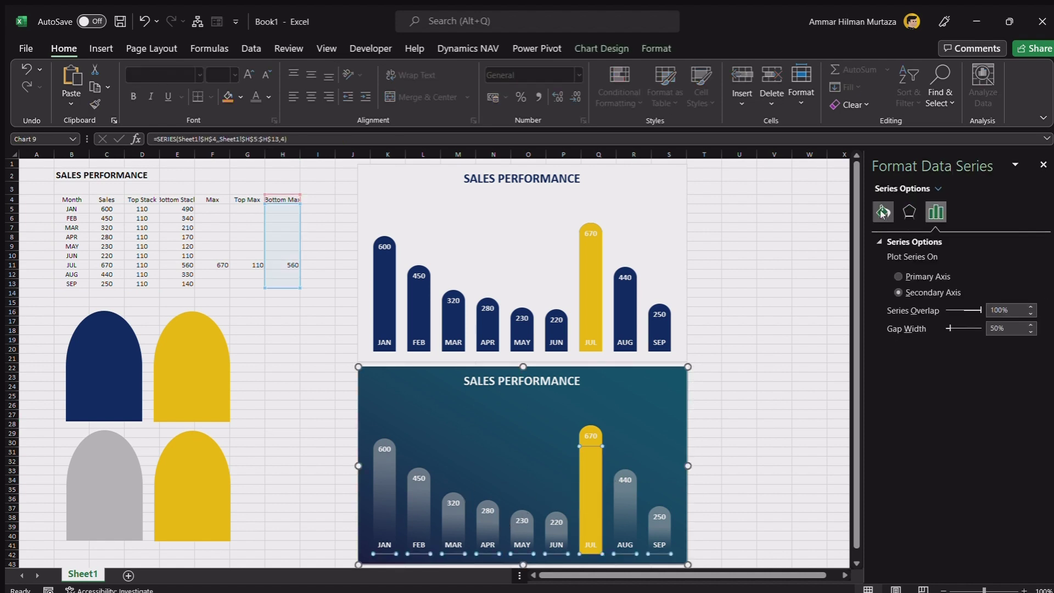
click(883, 212)
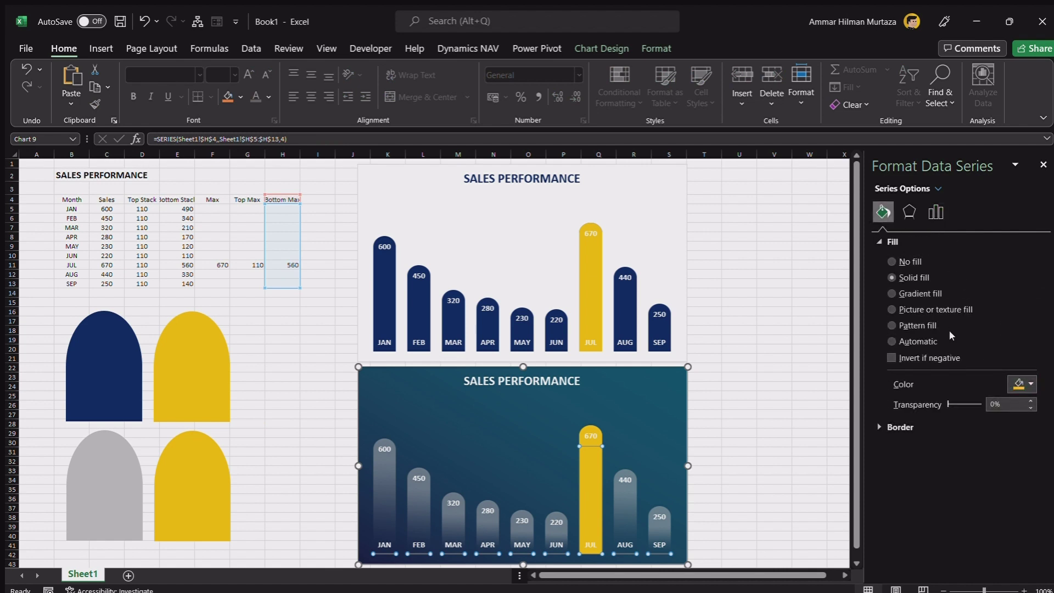
click(895, 294)
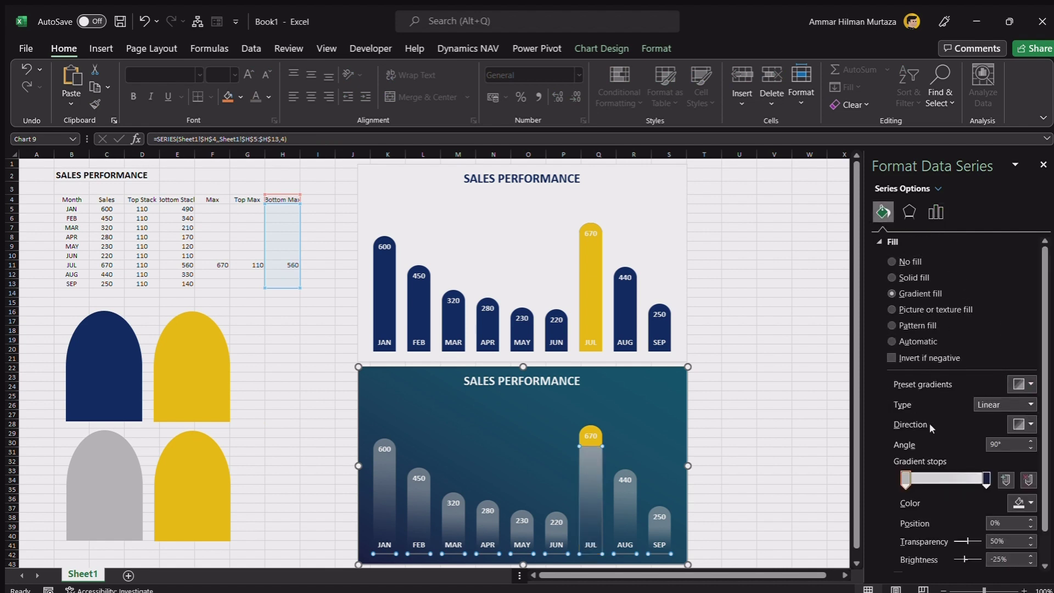
click(1024, 509)
click(967, 421)
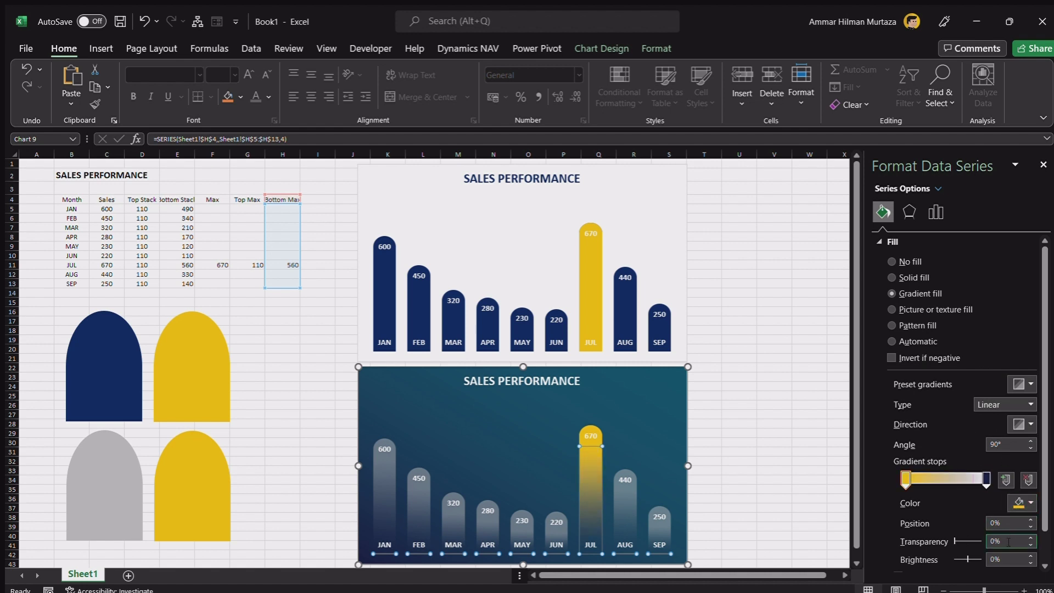
click(773, 457)
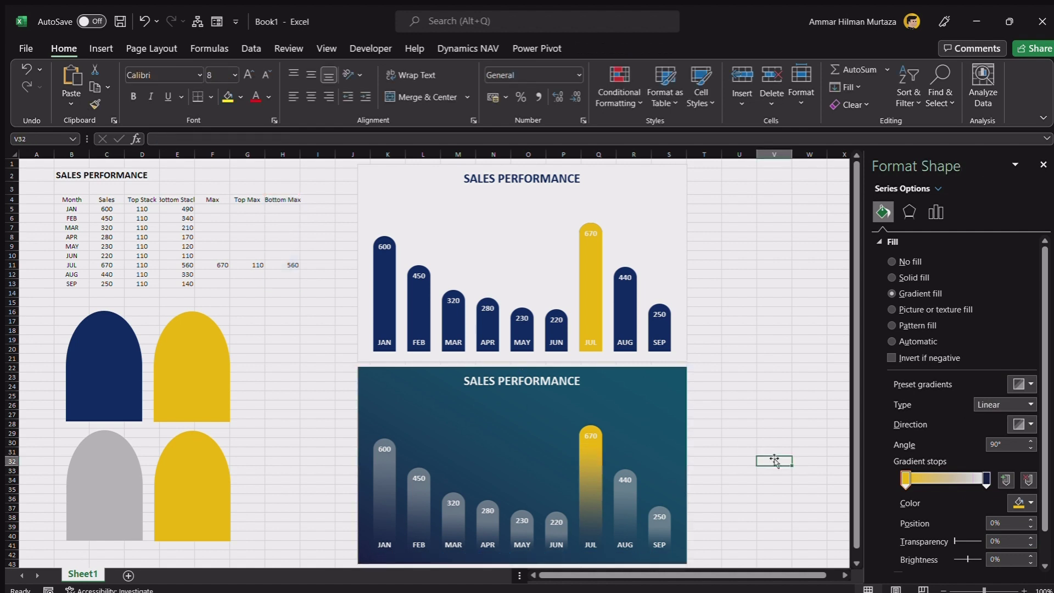
click(739, 424)
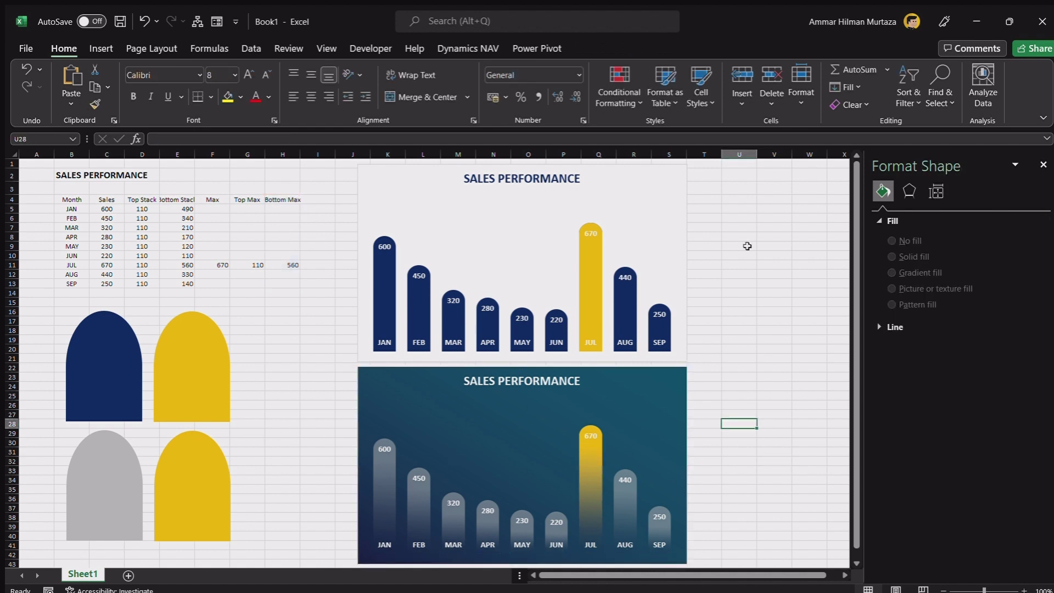